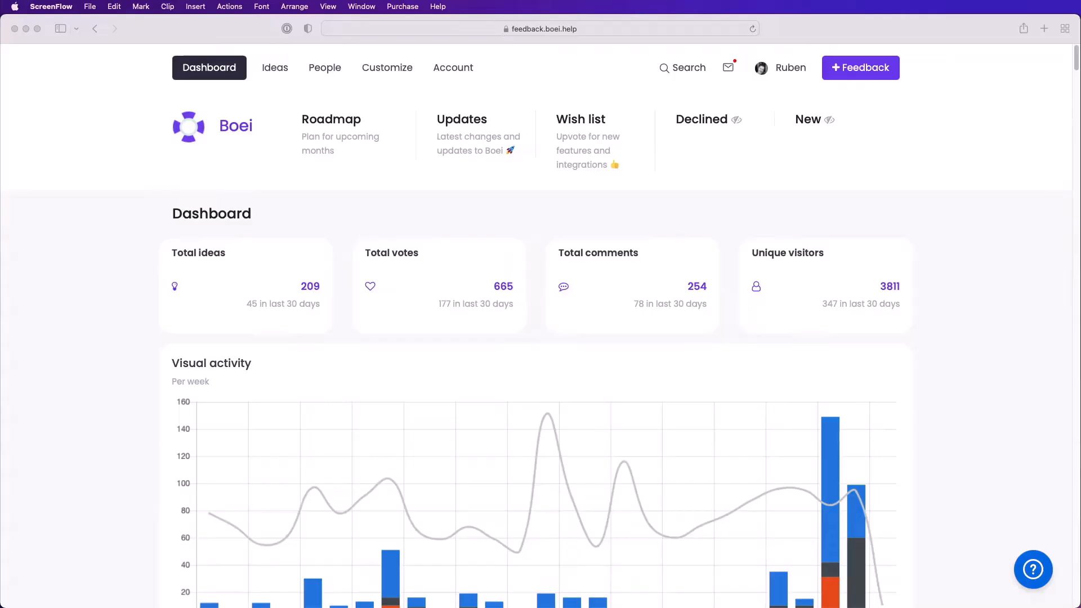
Review the dashboard's weekly visual activity chart and activity stream, and return to the start of the page.
scroll(965, 378, "down", 5)
scroll(966, 378, "down", 1)
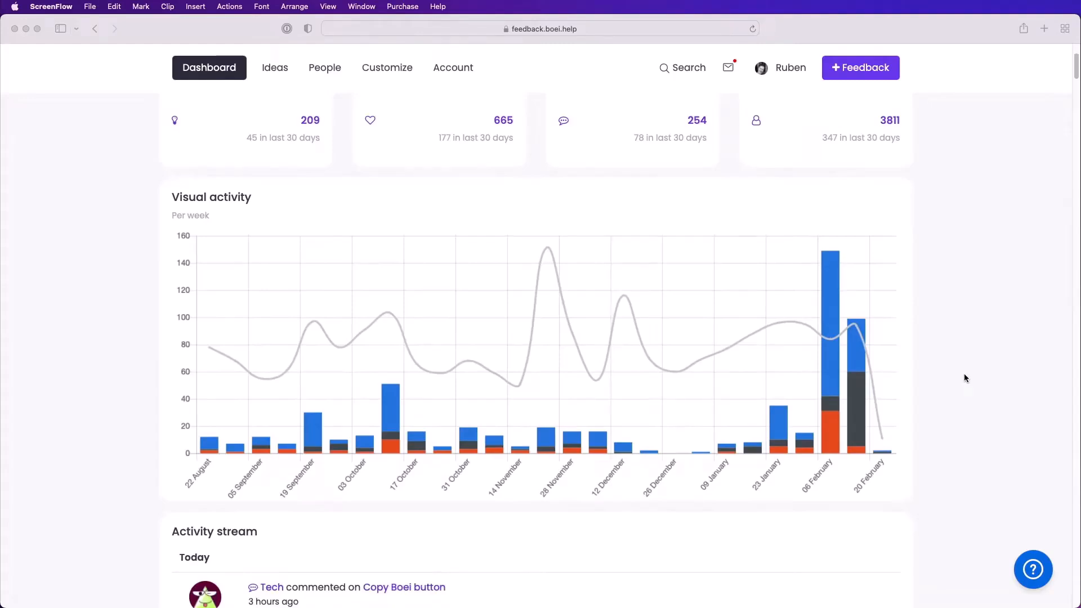
scroll(965, 377, "down", 10)
scroll(965, 378, "down", 1)
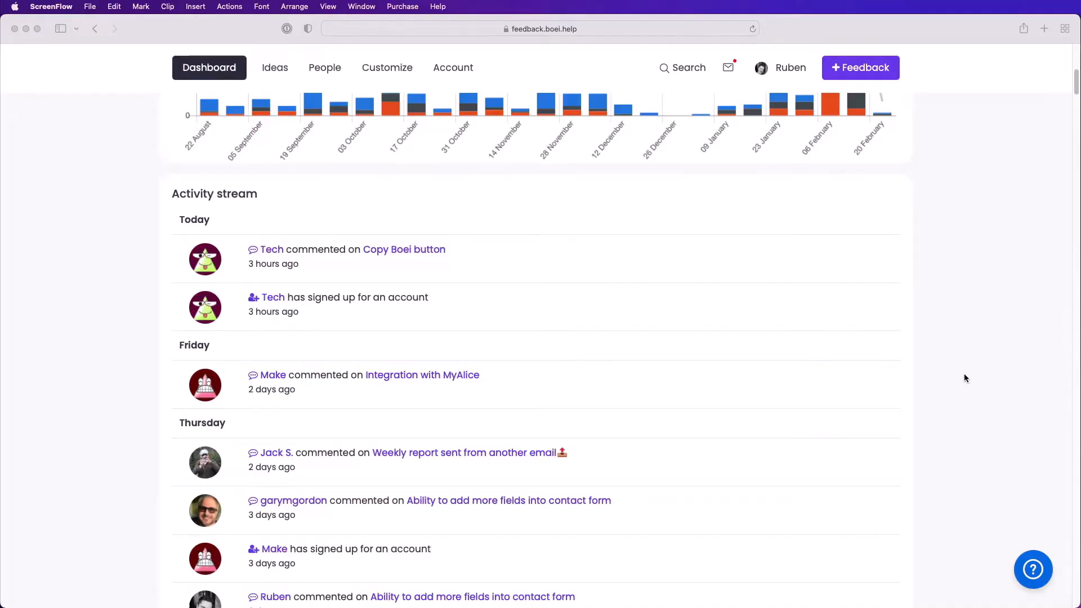
scroll(965, 378, "up", 15)
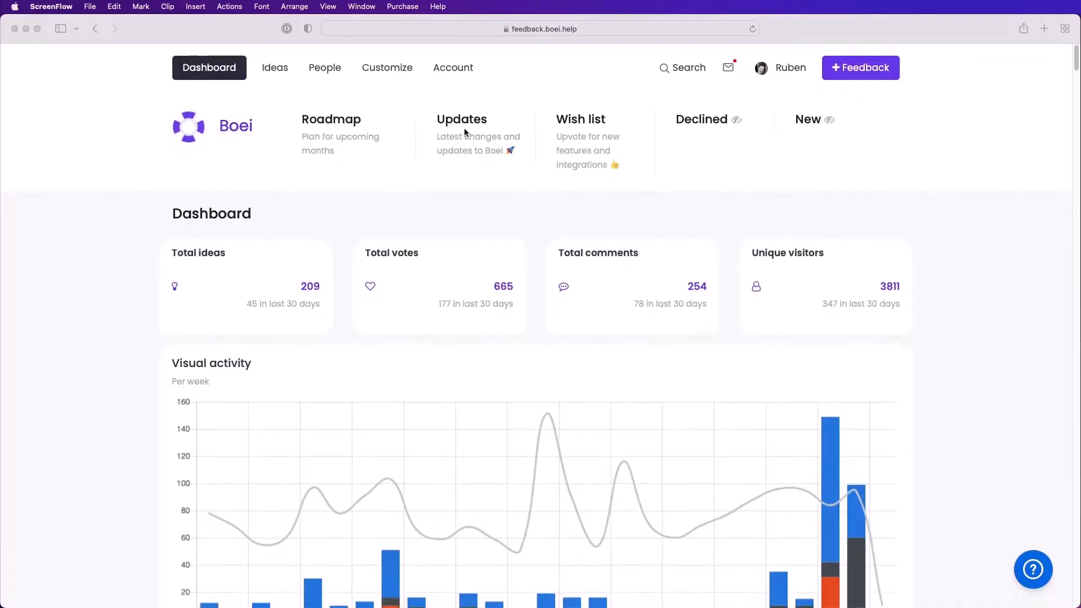
left_click(566, 221)
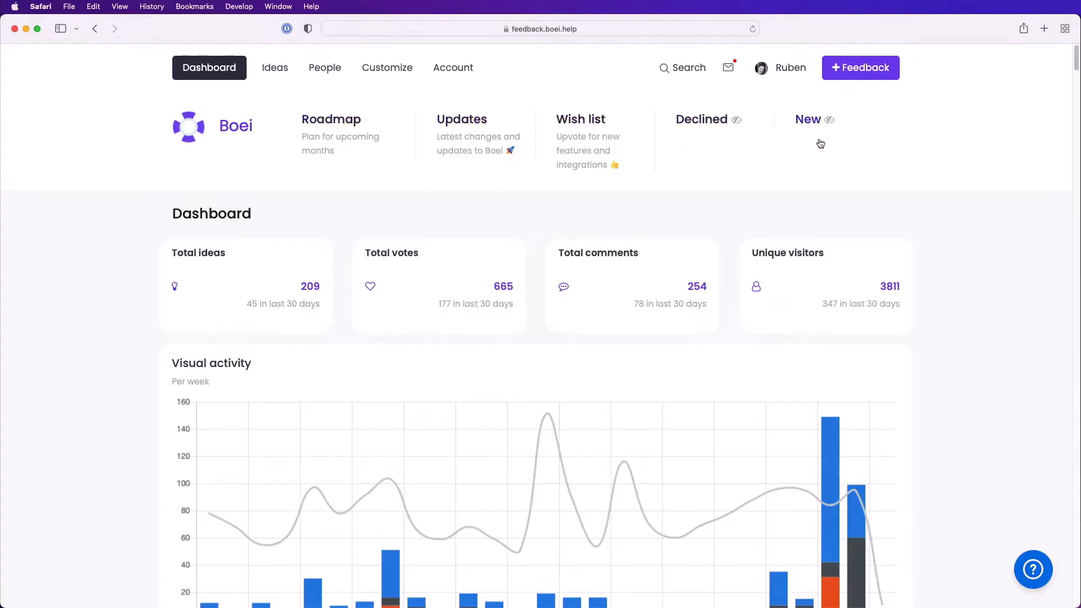
key("shift+super+2")
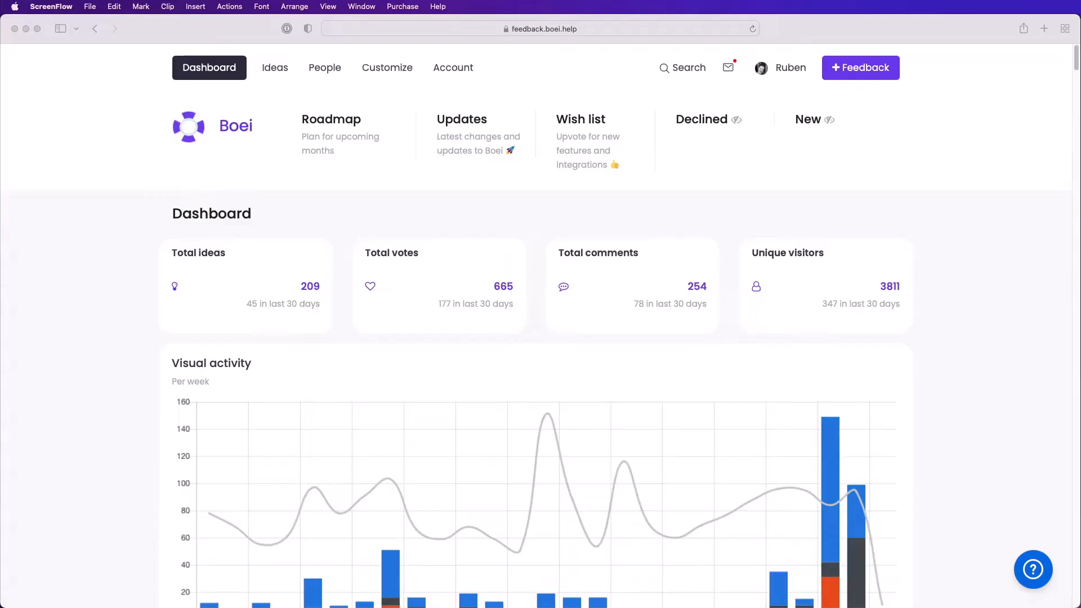
left_click(709, 210)
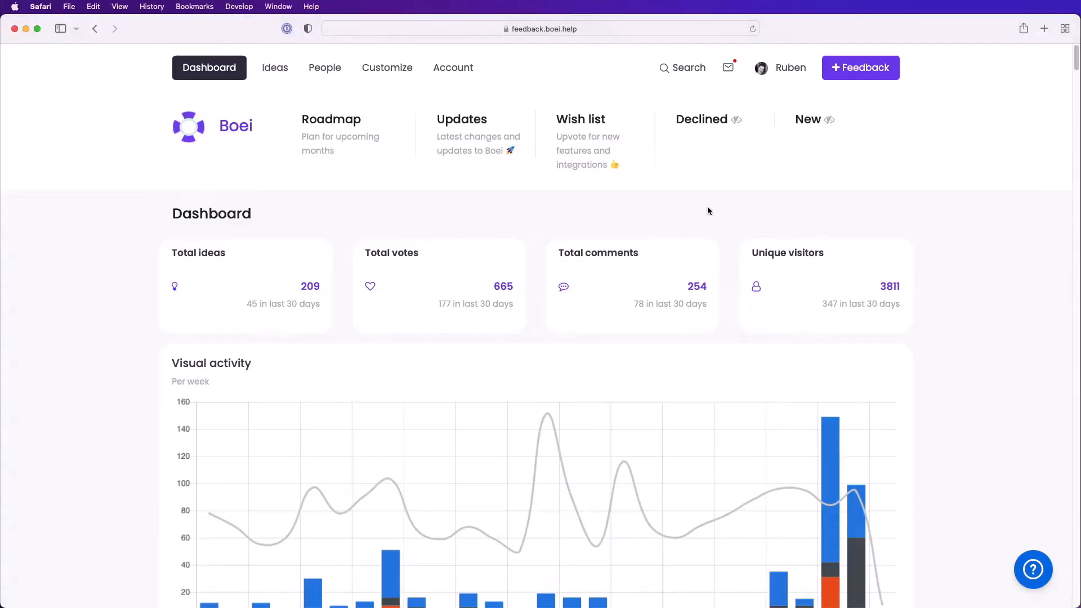
View the portal's Roadmap, Updates and Wish list pages one after another.
left_click(349, 124)
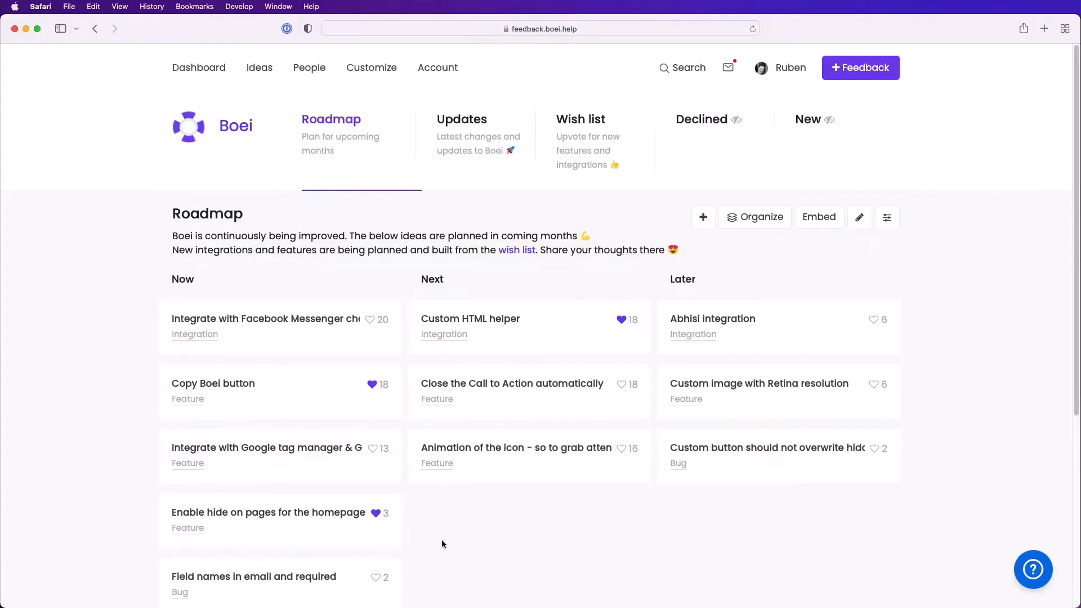
left_click(477, 132)
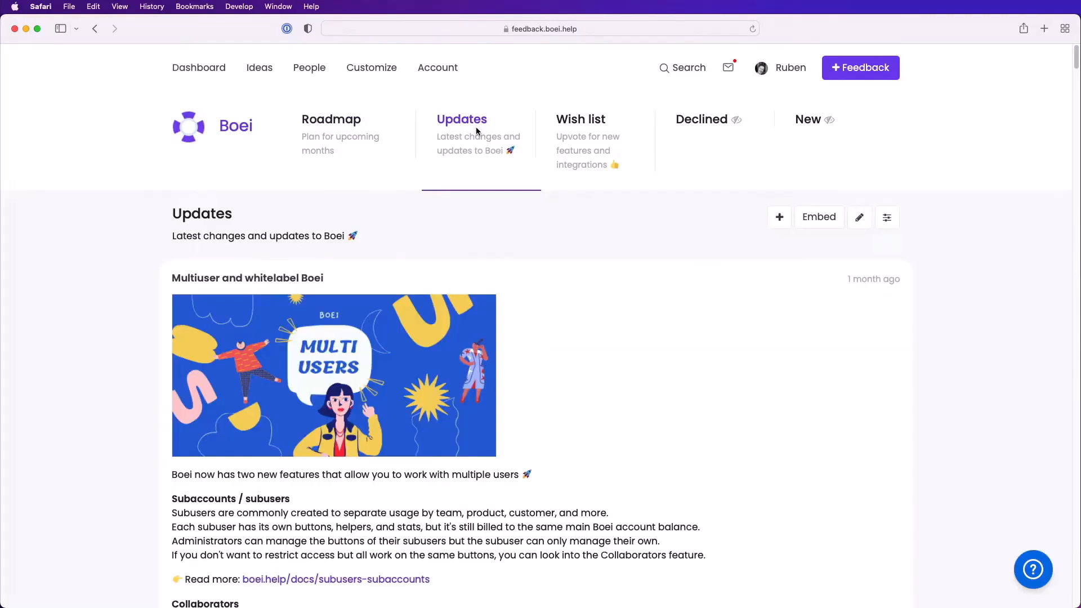
scroll(551, 288, "down", 5)
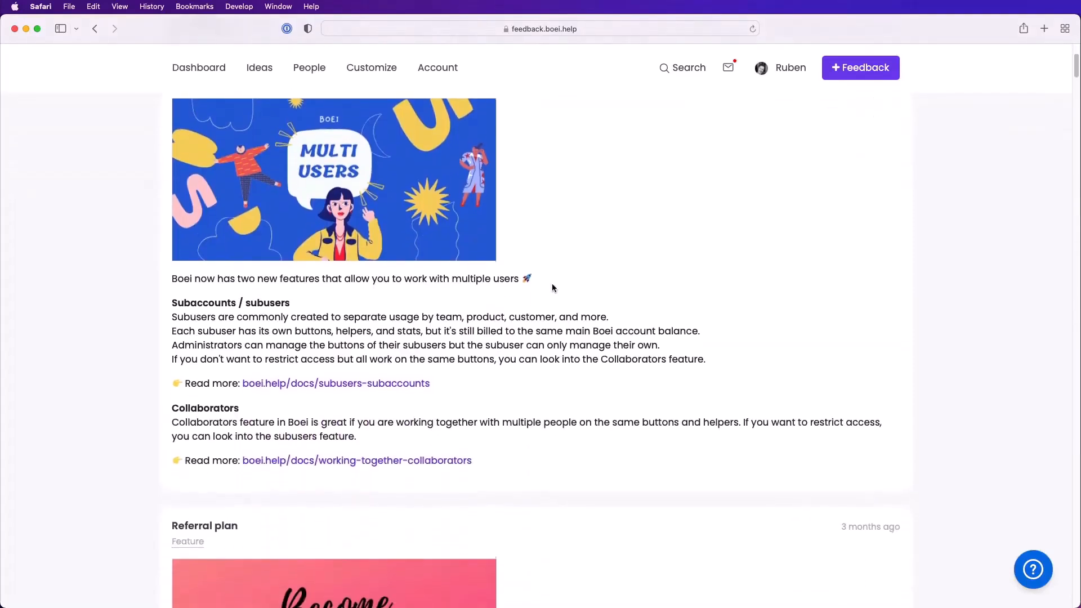
scroll(551, 285, "up", 5)
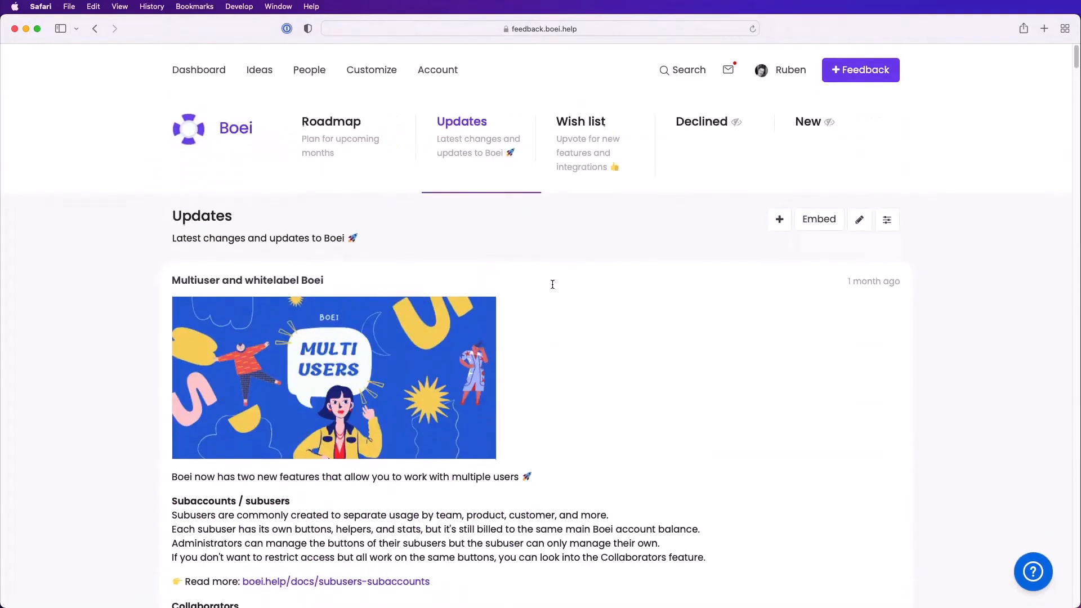
left_click(589, 117)
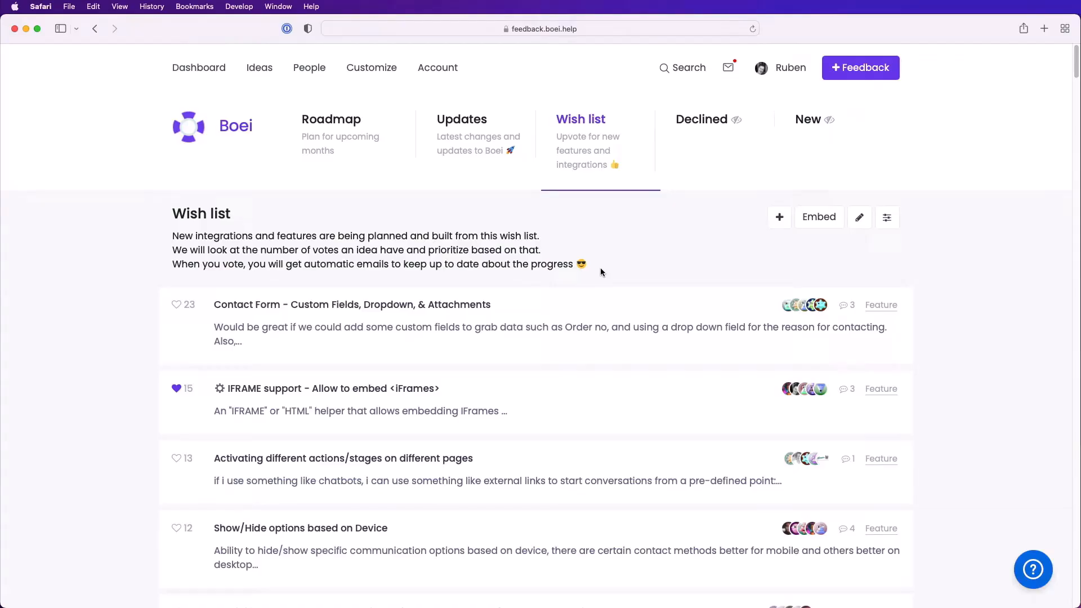
Open the Wish list tab's settings and examine its page title, description, menu titles and display options.
left_click(860, 218)
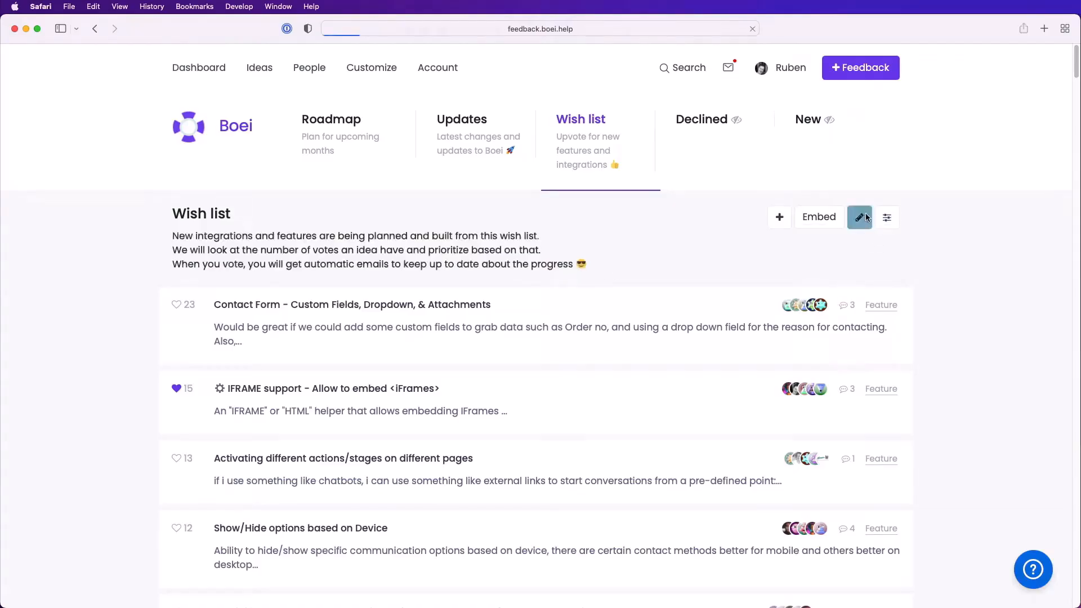
scroll(485, 284, "down", 3)
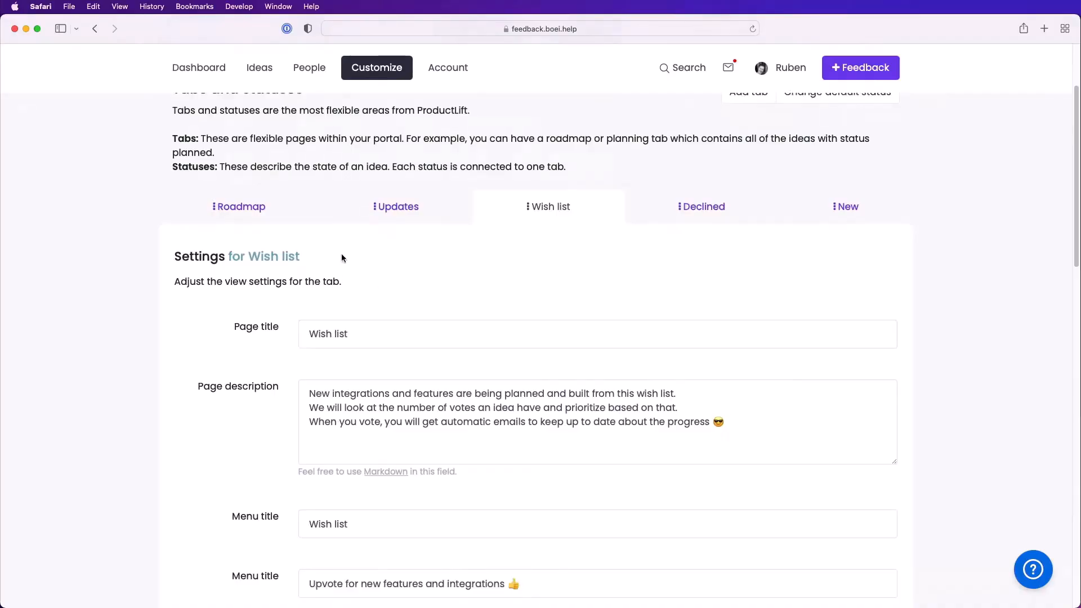
scroll(342, 257, "down", 3)
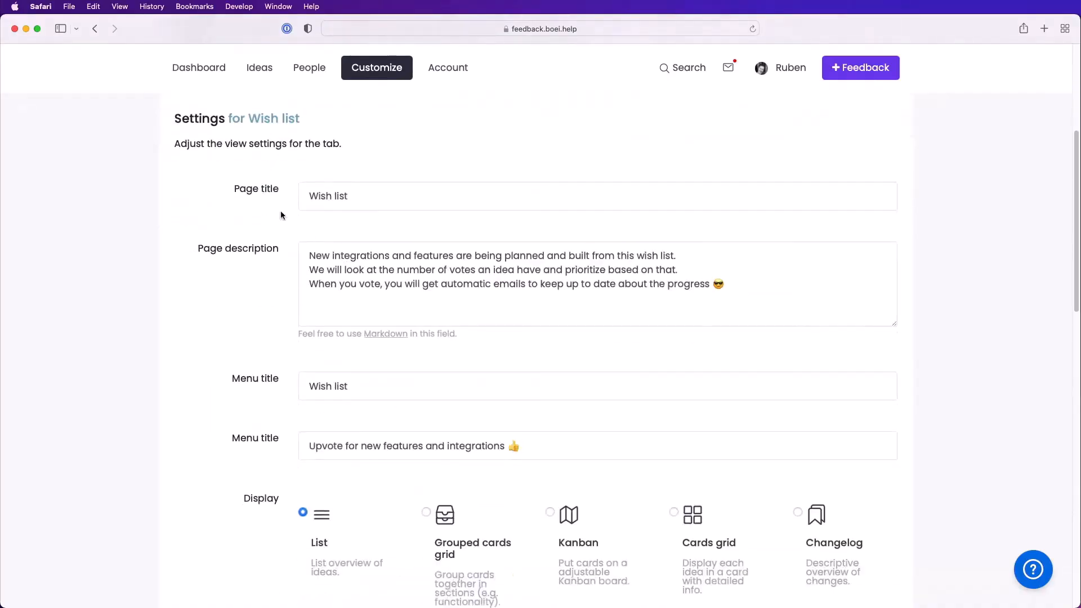
scroll(281, 212, "down", 5)
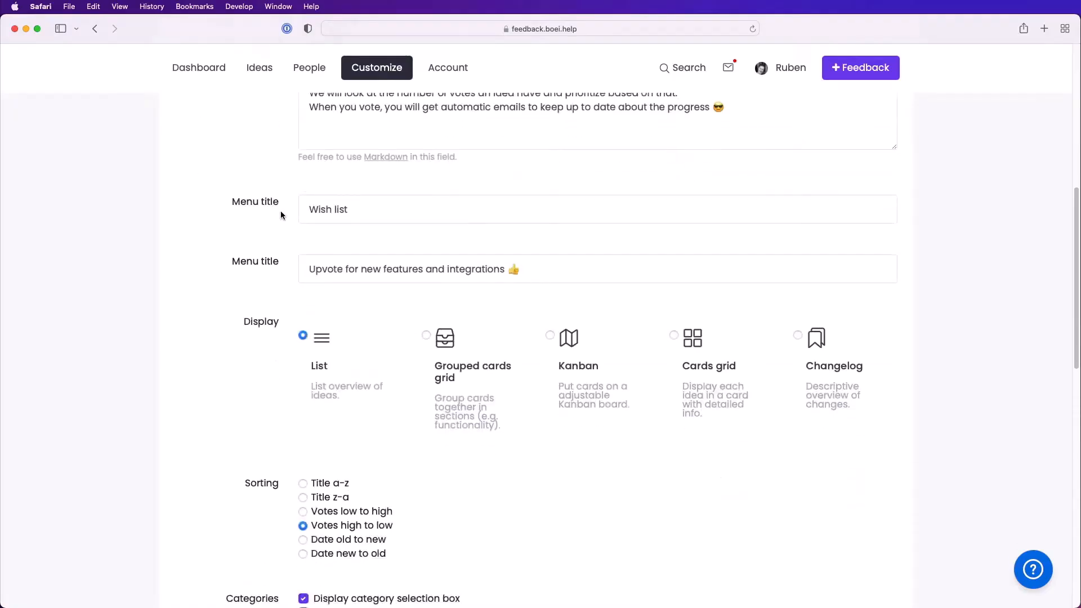
scroll(278, 255, "down", 4)
scroll(278, 259, "down", 1)
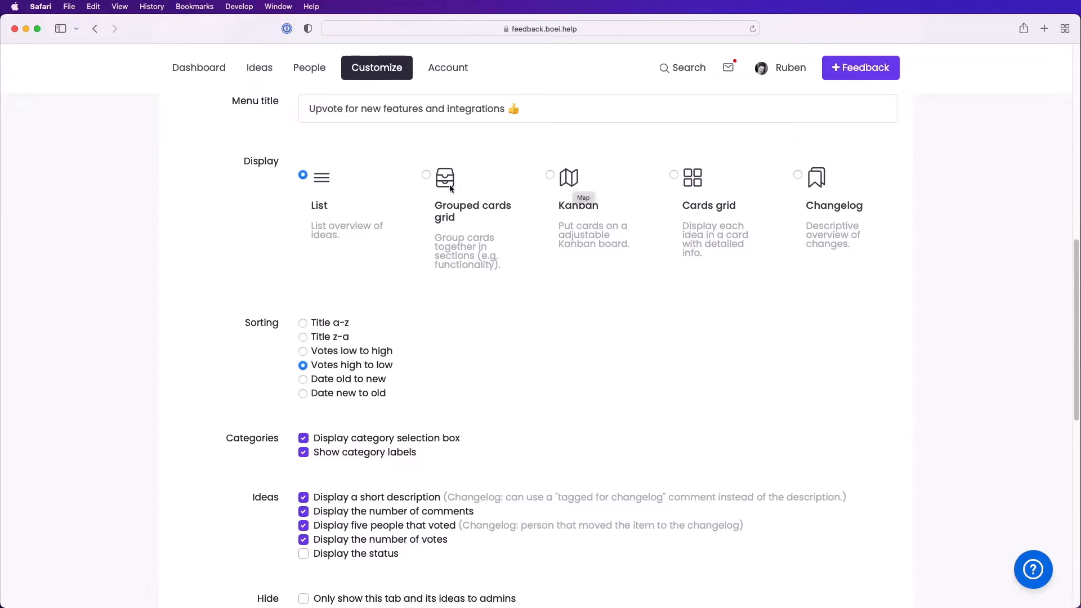
Examine the Wish list's sorting, category, idea, hide and status settings, and return to the Wish list page.
scroll(484, 265, "down", 5)
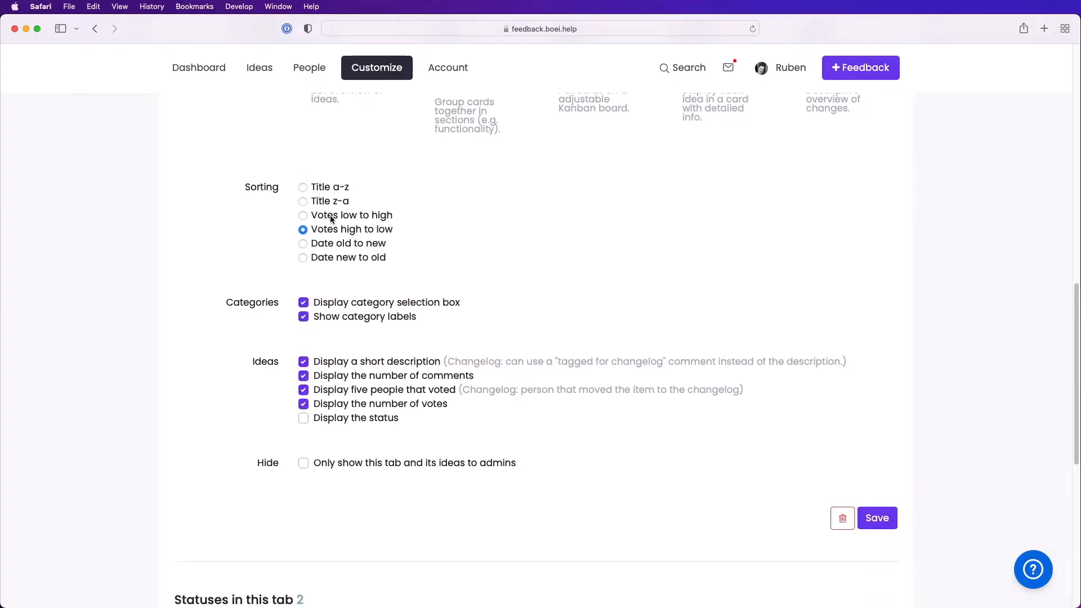
scroll(451, 245, "down", 2)
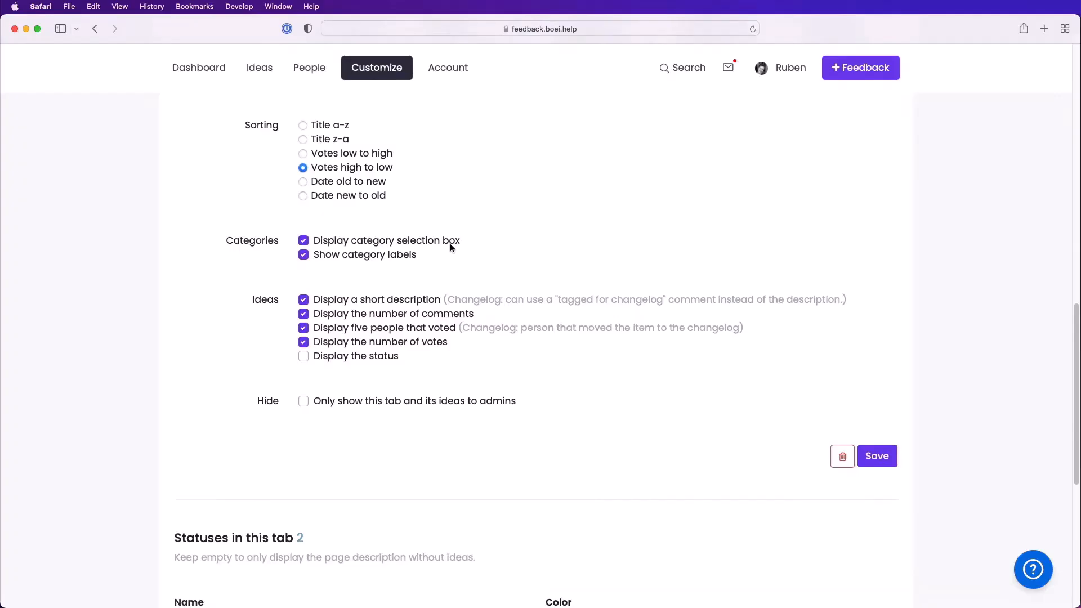
scroll(450, 243, "down", 3)
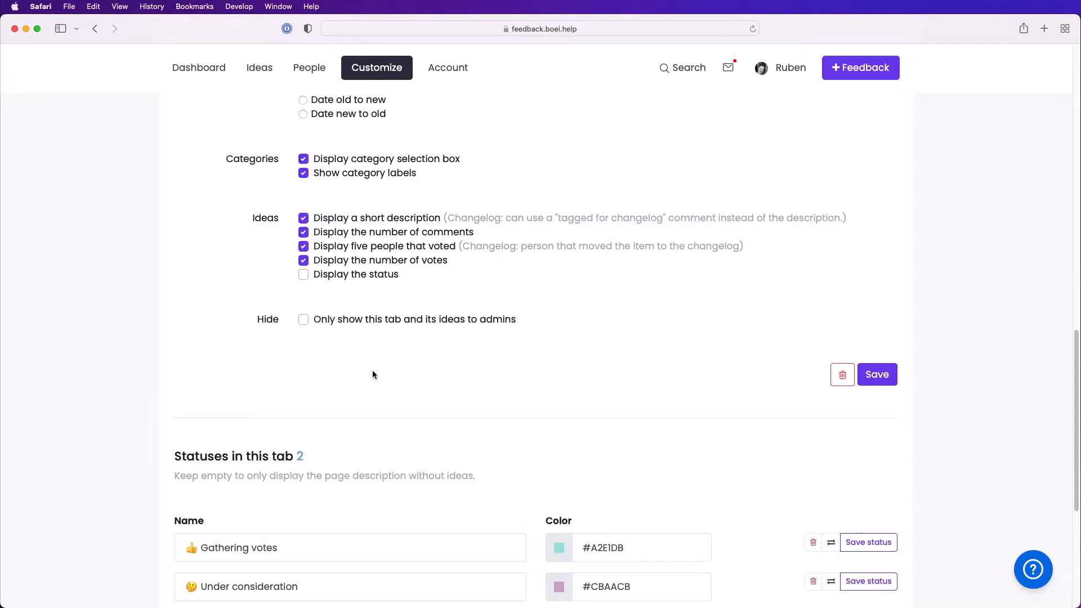
scroll(373, 374, "down", 5)
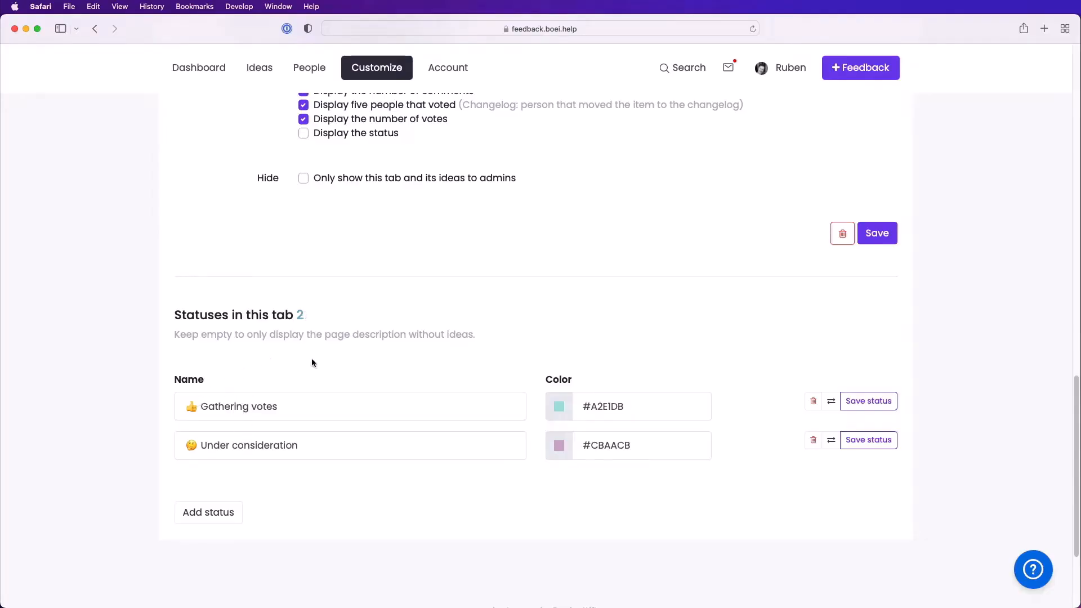
scroll(312, 363, "up", 15)
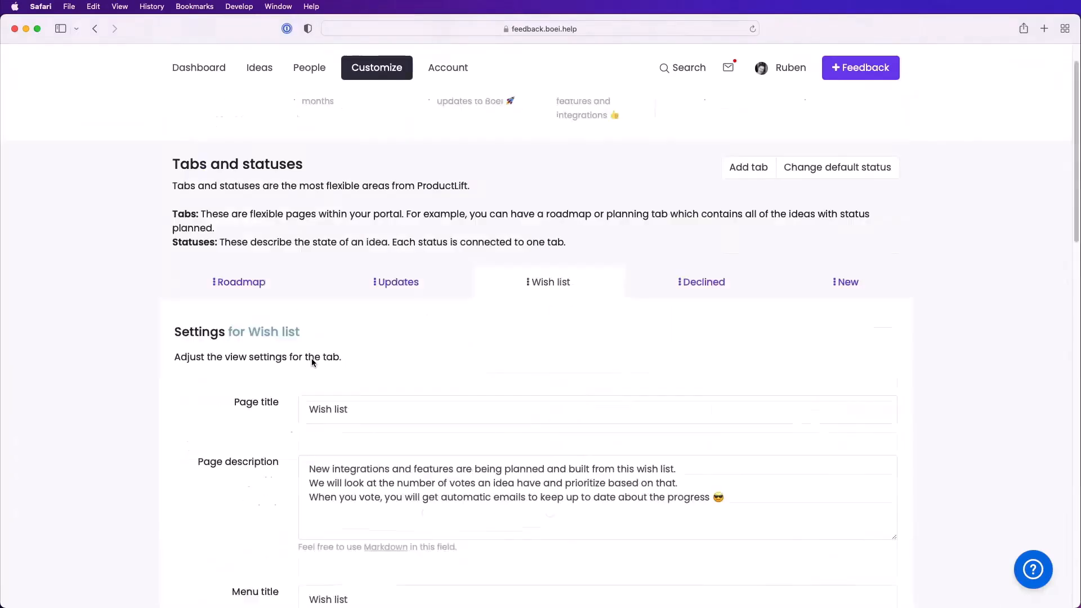
left_click(588, 123)
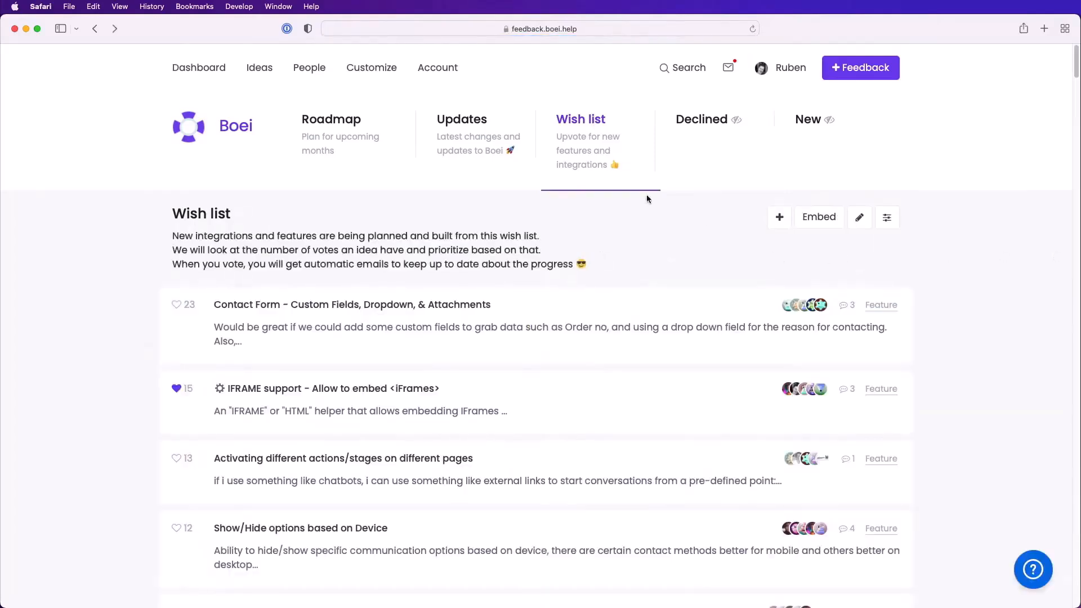
Open the Portal info and domain settings and examine the name, domain, language, action button text, privacy statement and temporary closing options.
left_click(382, 70)
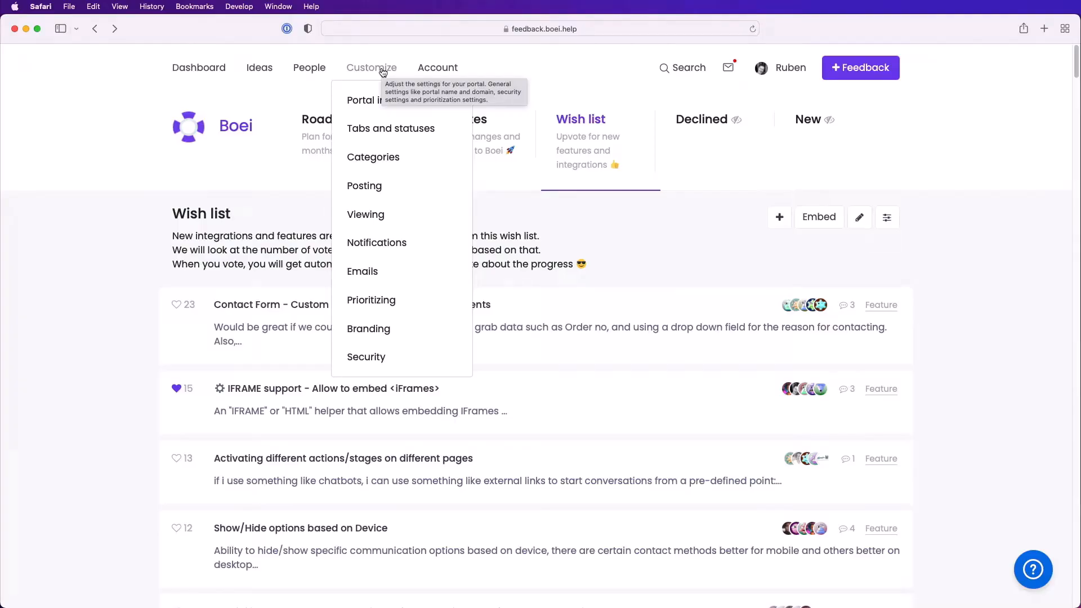
left_click(369, 99)
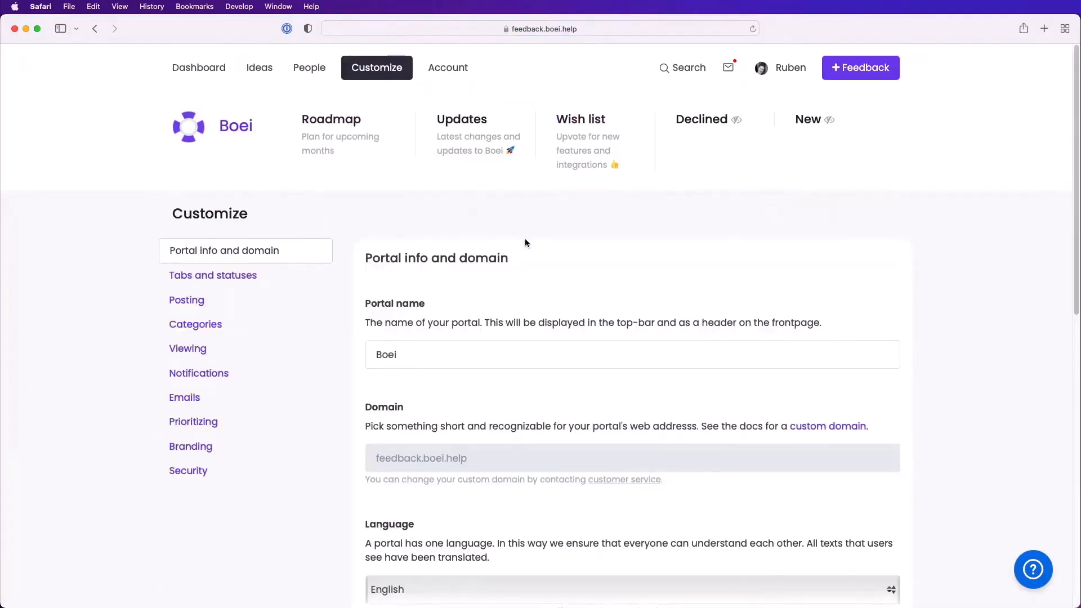
scroll(946, 302, "down", 4)
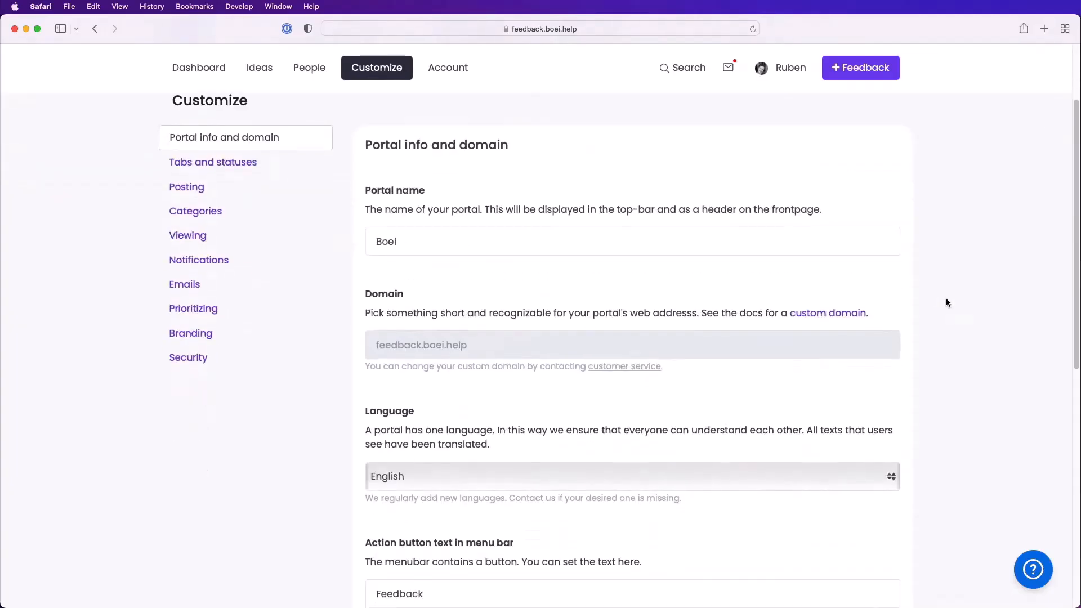
scroll(946, 303, "down", 4)
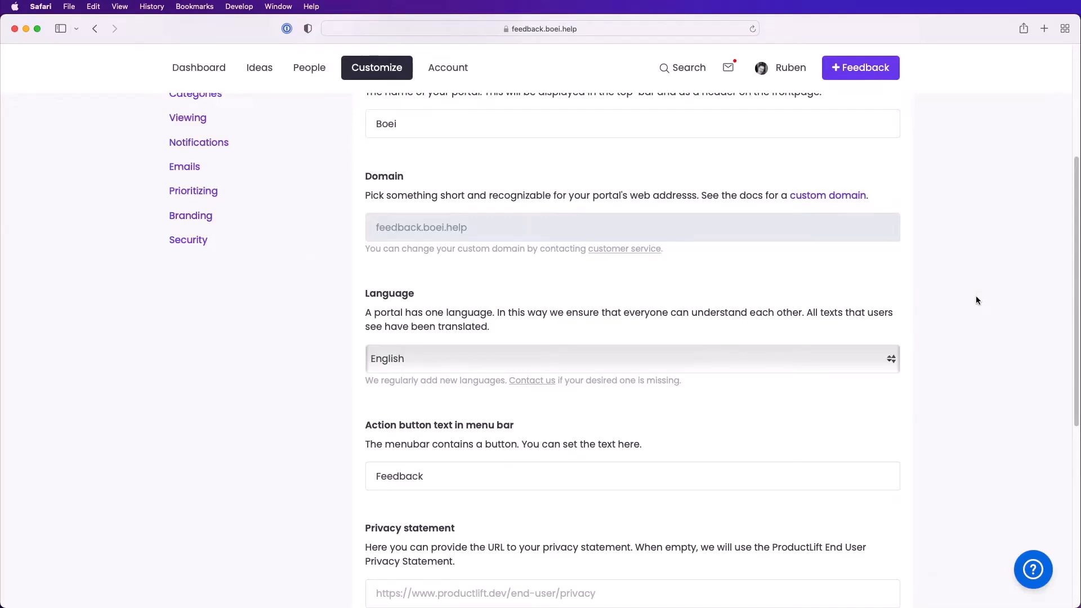
scroll(976, 300, "down", 5)
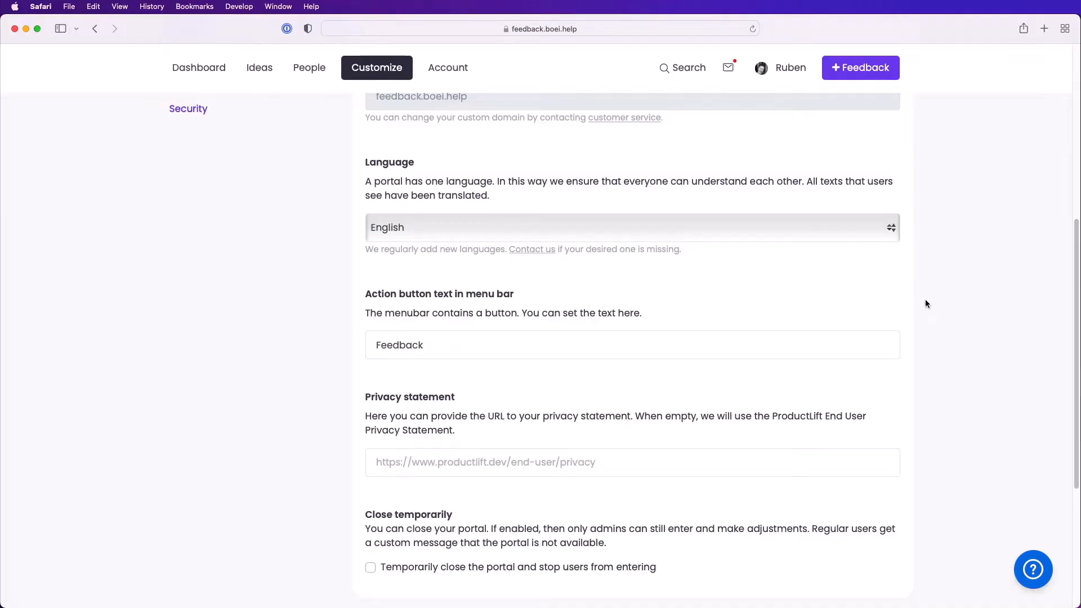
scroll(926, 305, "up", 6)
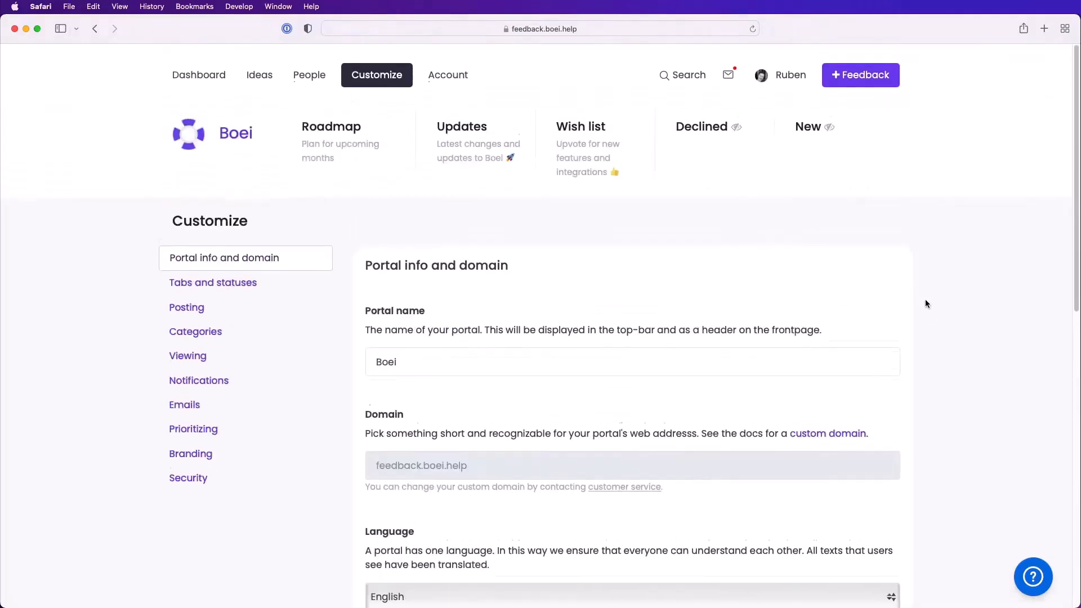
Open the Posting settings and read the intro message, category settings and message after successful creation.
left_click(201, 300)
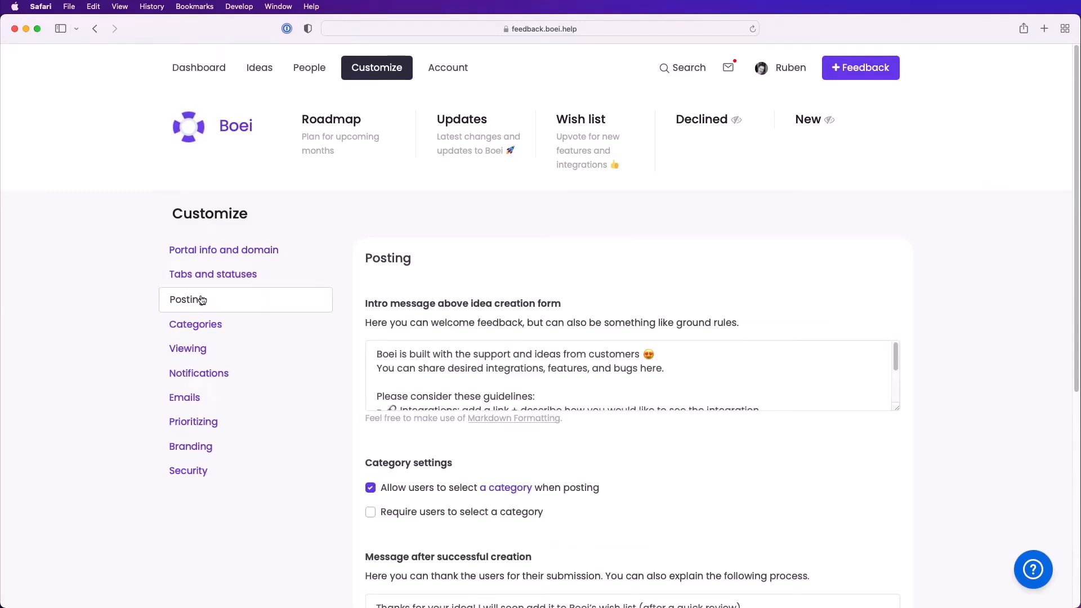
scroll(998, 266, "down", 3)
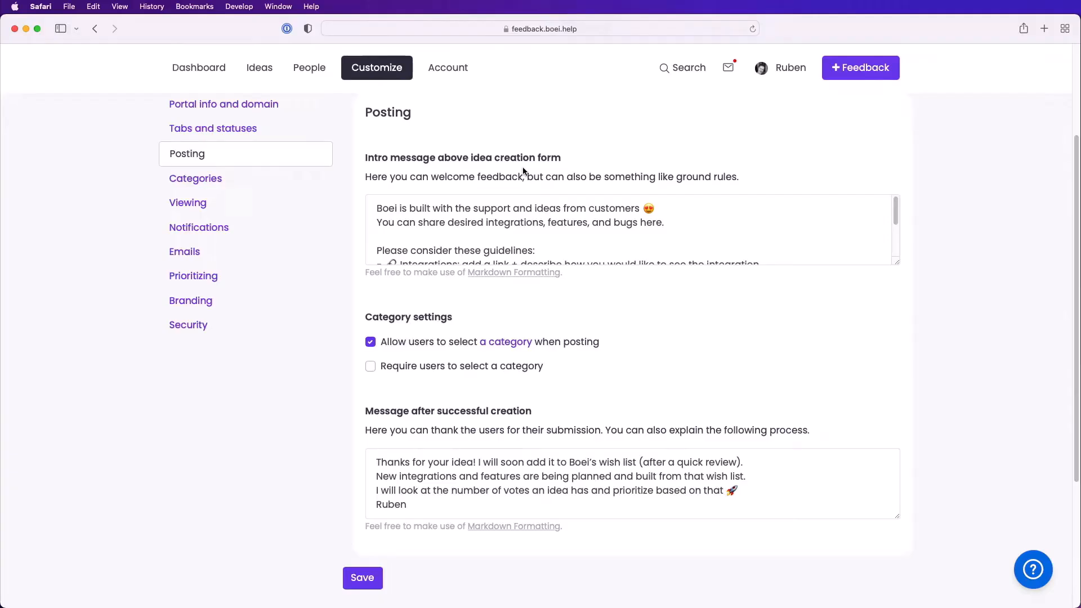
scroll(585, 217, "down", 5)
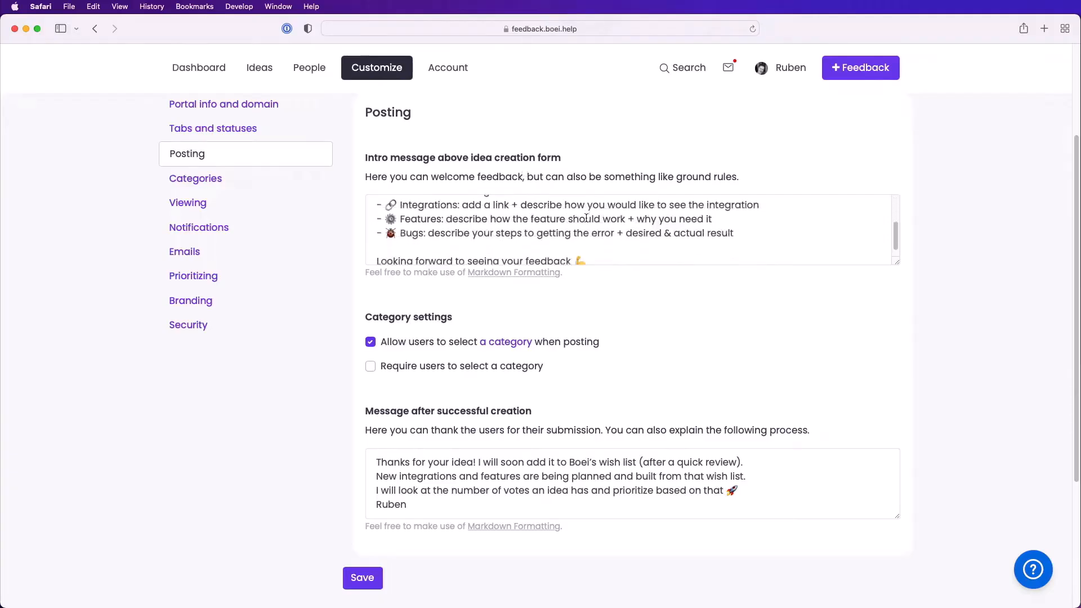
scroll(586, 217, "down", 1)
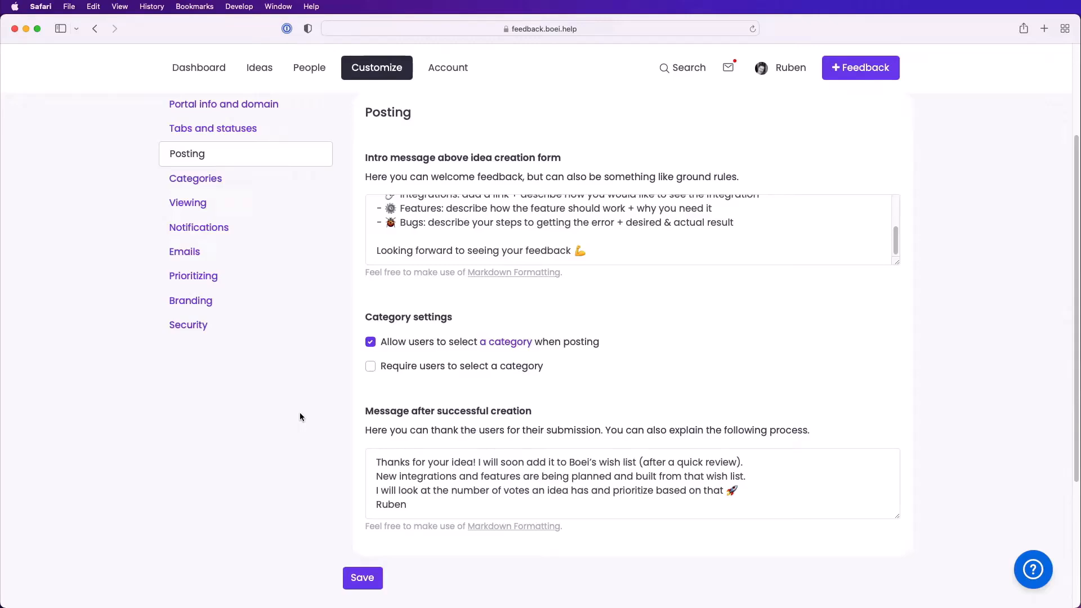
Open the Branding settings and examine the logo, color, custom (S)CSS and whitelabel options.
left_click(210, 302)
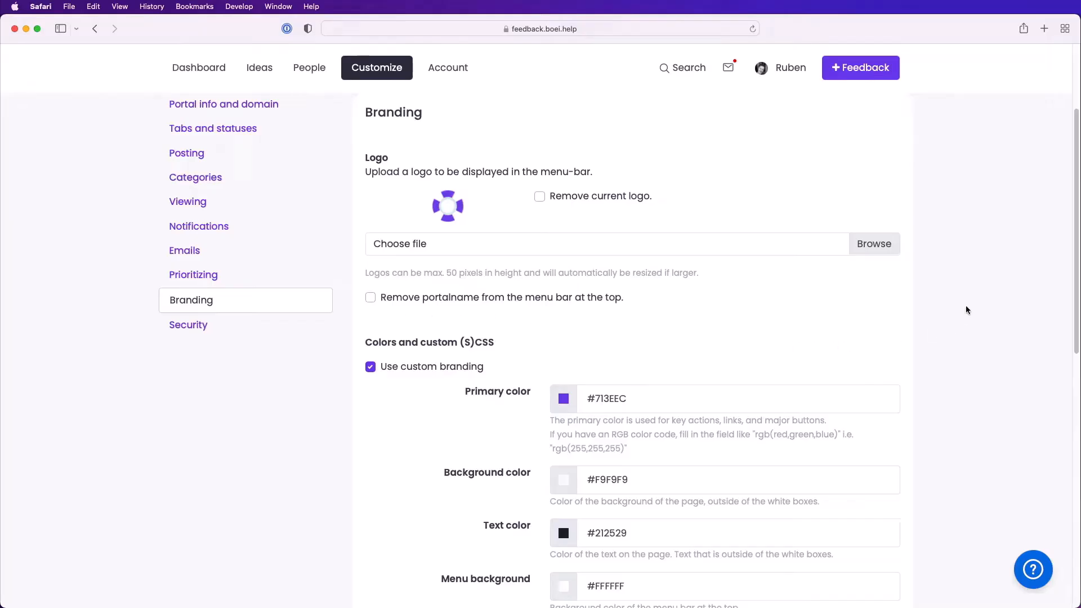
scroll(967, 309, "down", 5)
scroll(951, 284, "down", 2)
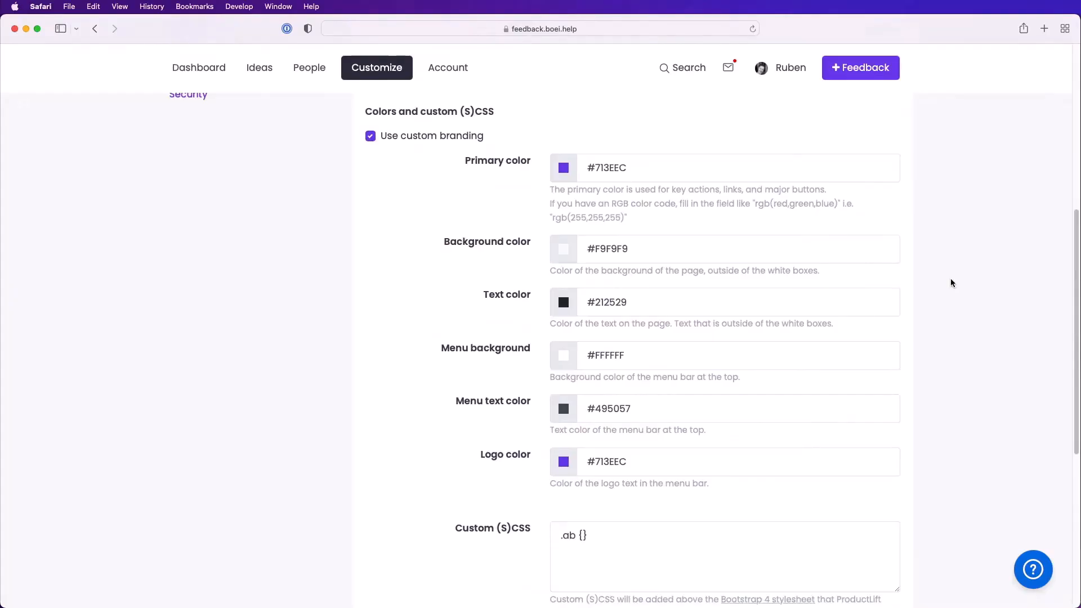
scroll(951, 284, "down", 3)
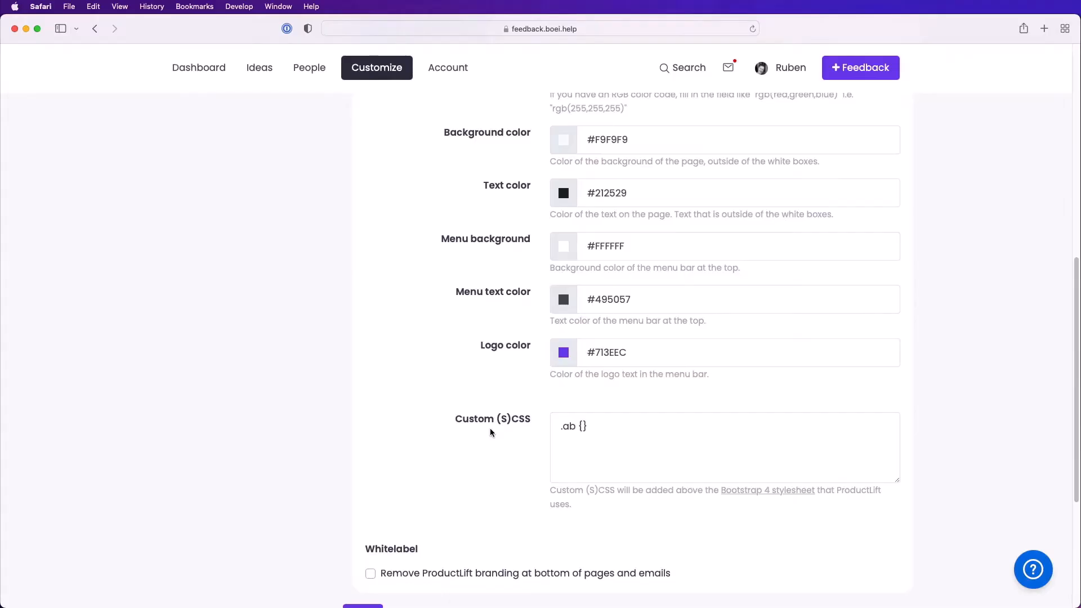
Open the Security settings and examine the private portal, user acceptance and email verification options.
scroll(491, 433, "up", 10)
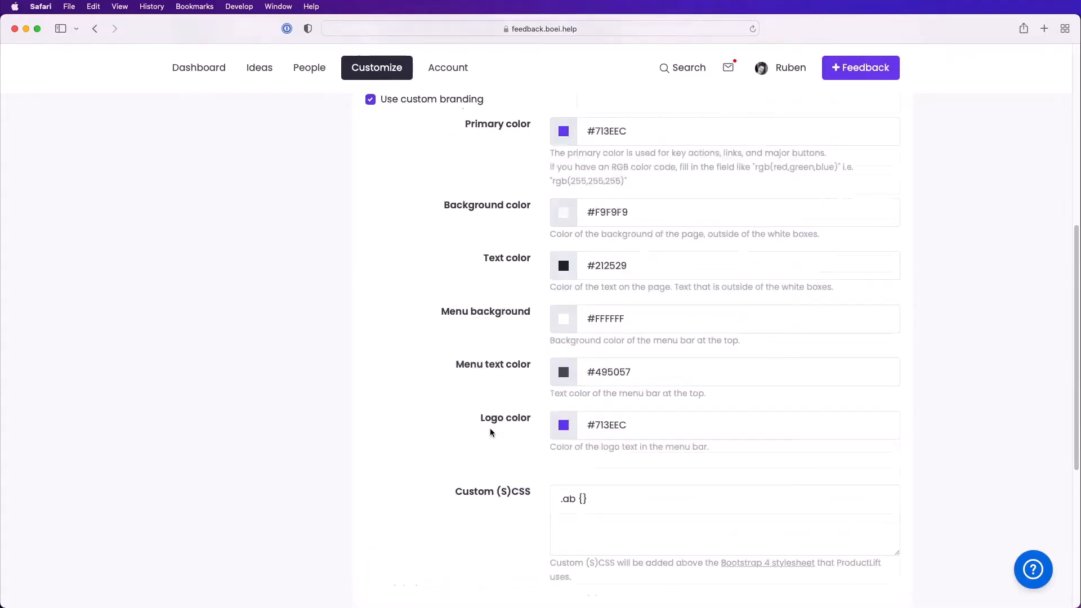
left_click(210, 479)
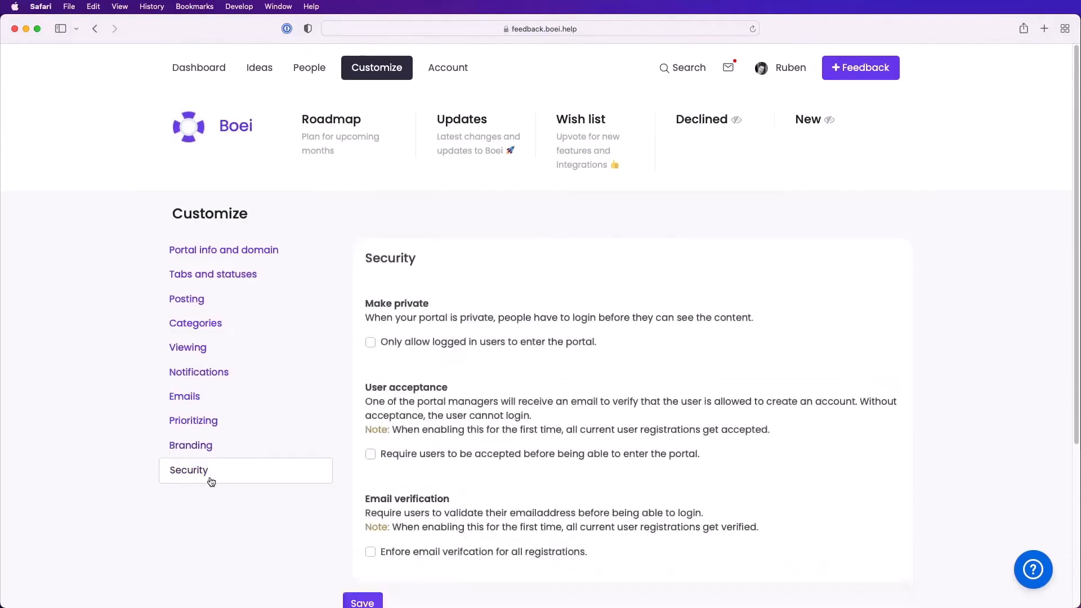
scroll(834, 341, "down", 3)
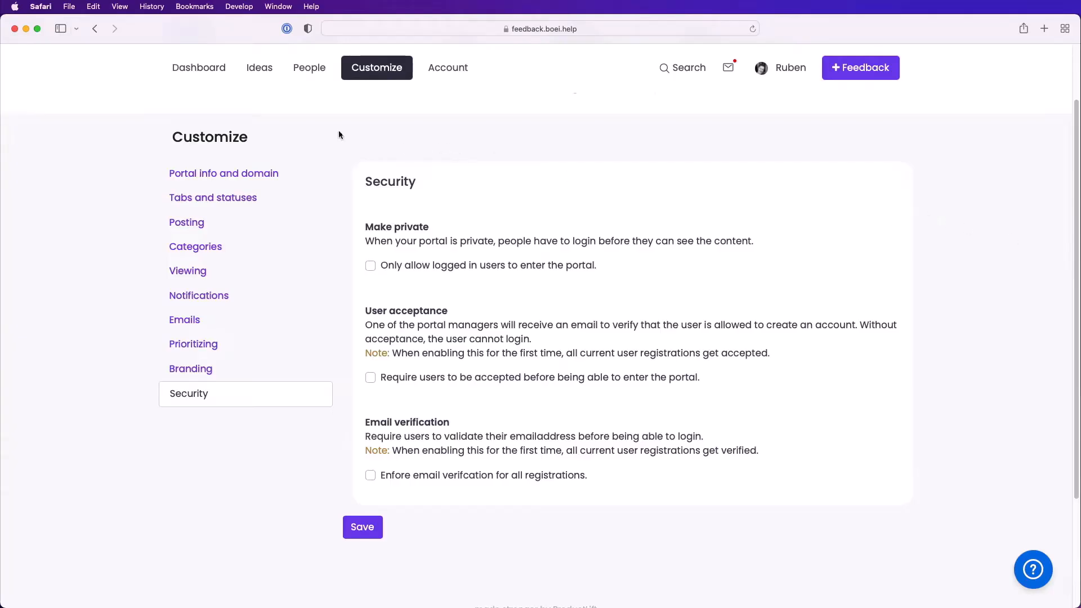
Open the Invite users page and add two extra invitee rows to the form.
mouse_move(299, 73)
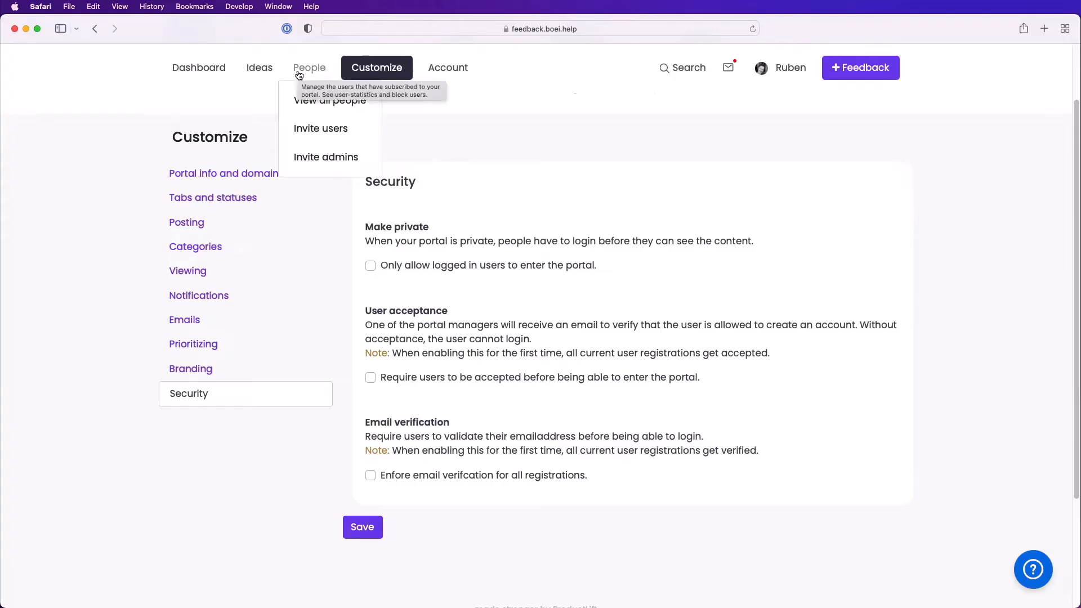
left_click(329, 129)
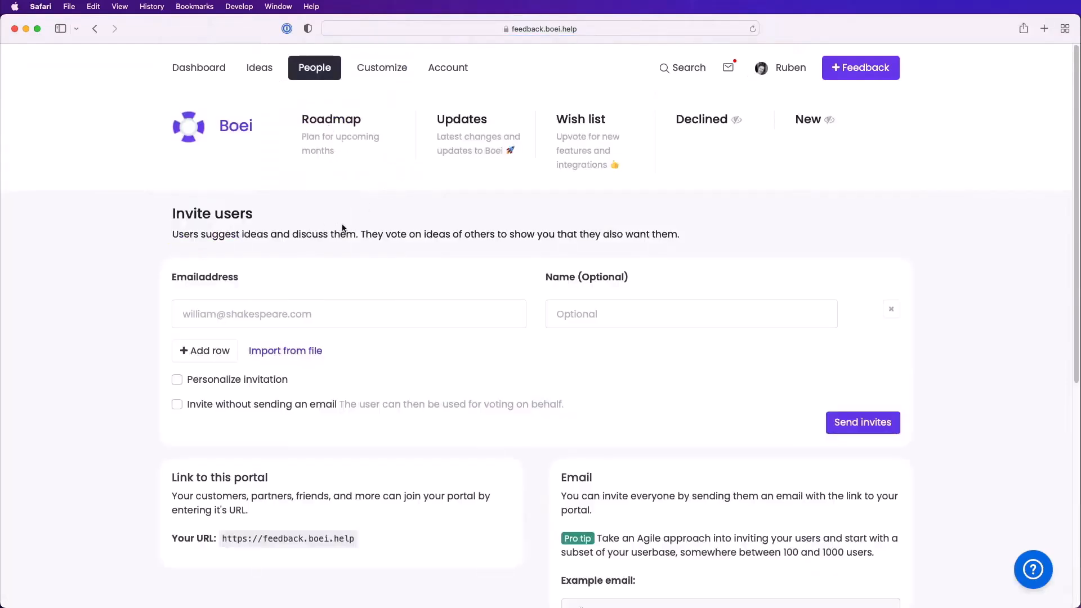
scroll(342, 227, "down", 2)
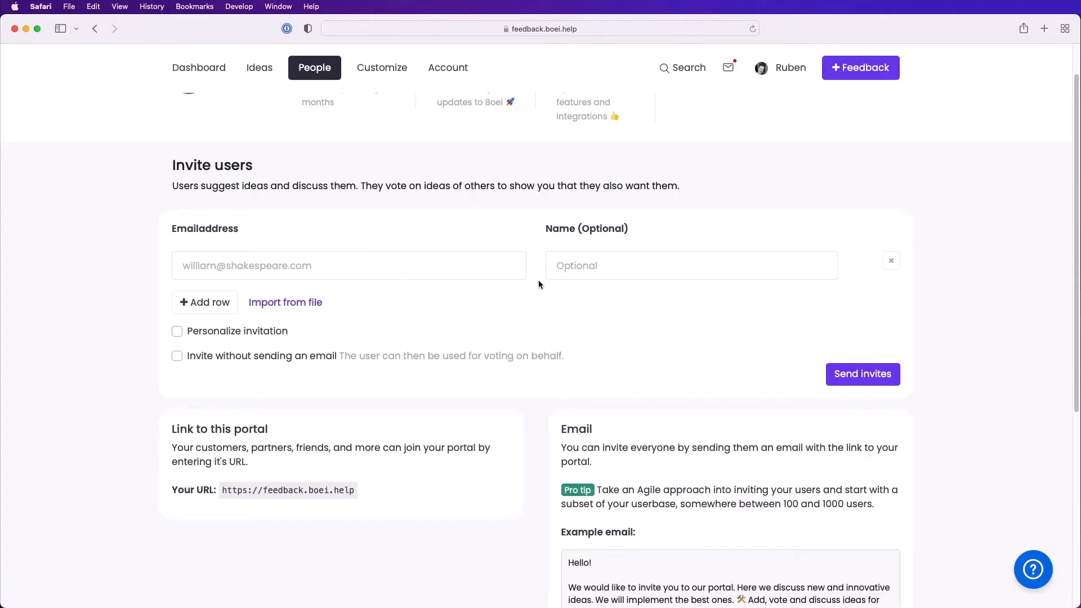
left_click(193, 302)
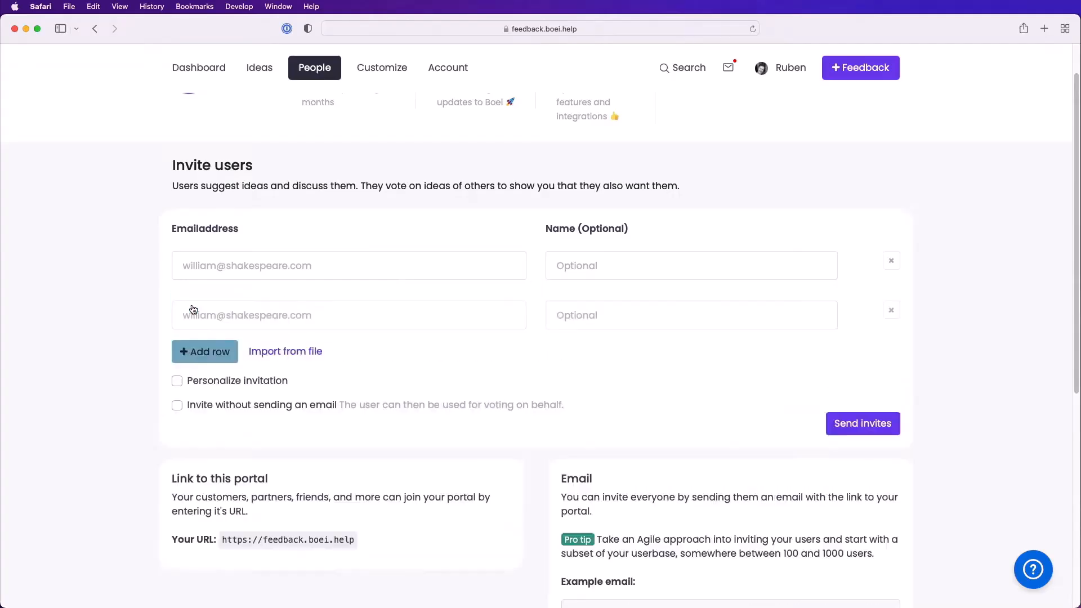
left_click(194, 351)
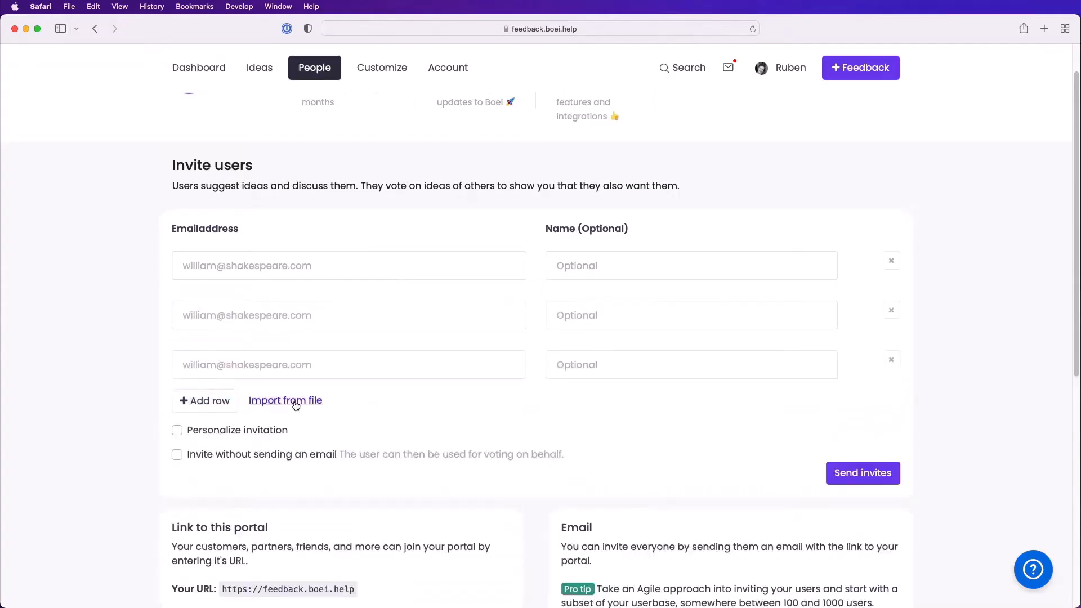
Examine the remaining invite options, the link to the portal and the example invitation email.
scroll(413, 414, "down", 3)
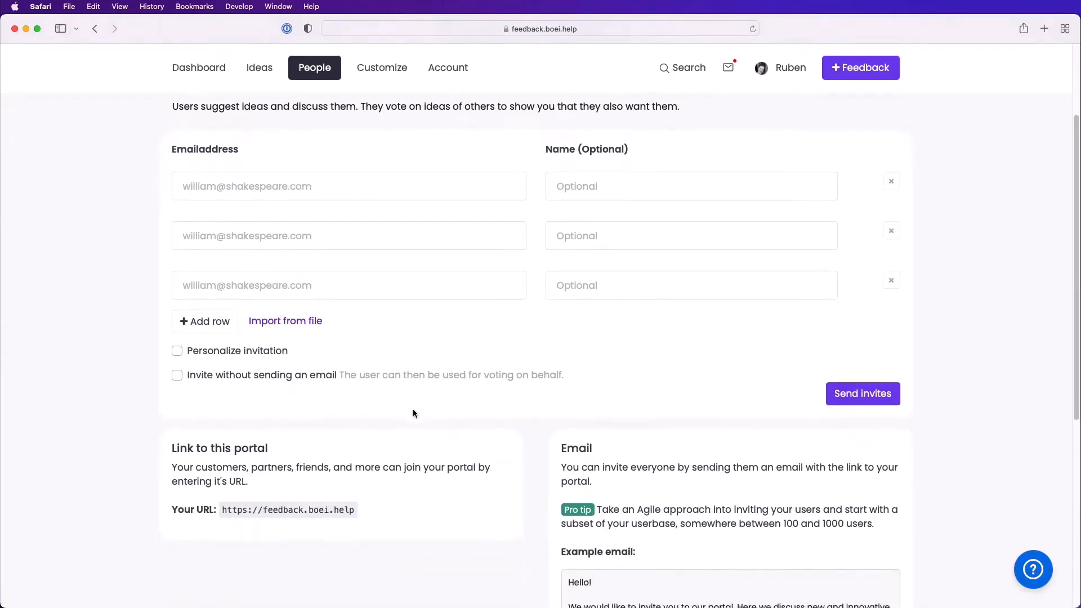
scroll(413, 414, "down", 1)
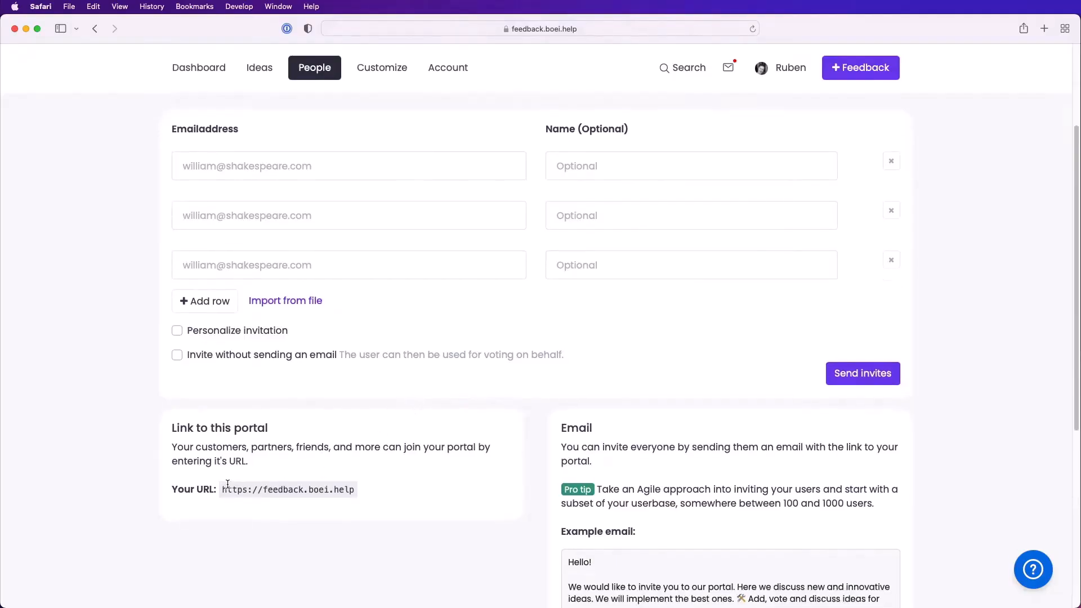
scroll(380, 494, "down", 5)
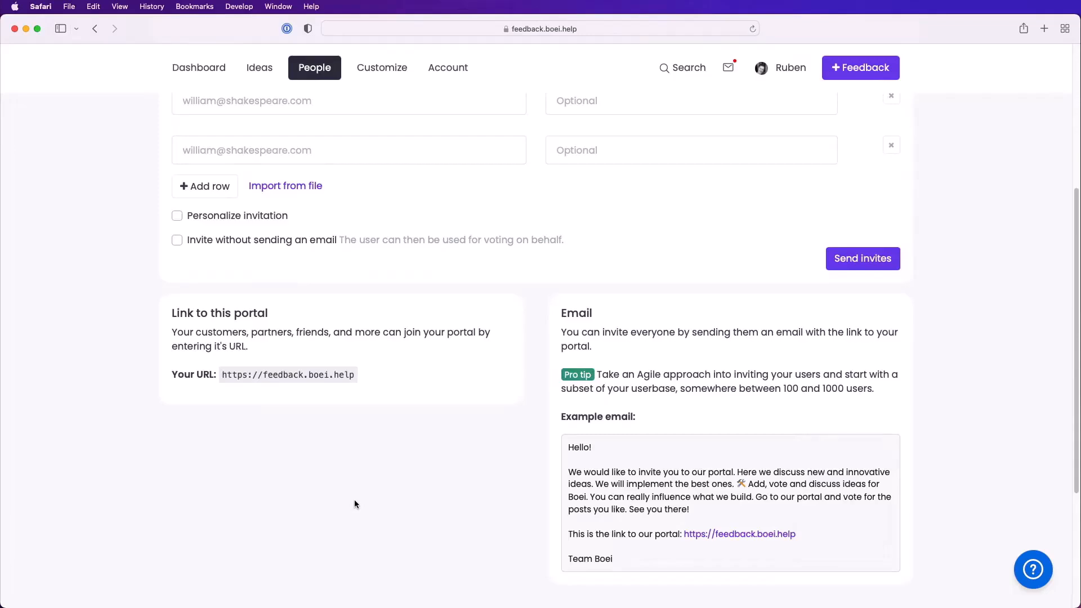
scroll(355, 503, "up", 7)
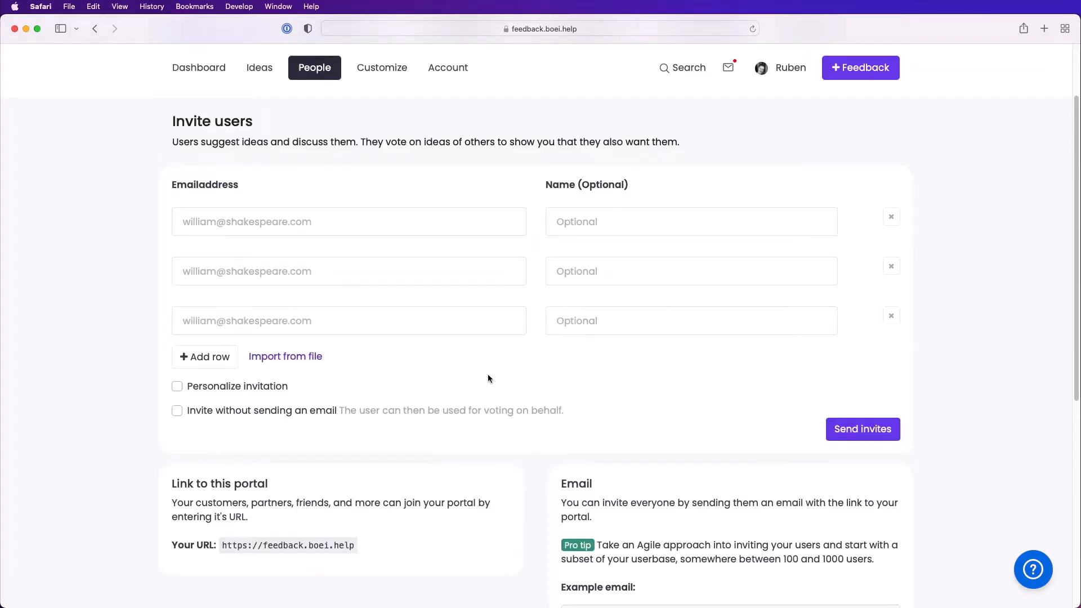
Enable Personalize invitation and examine the default invitation message and the sections below it.
left_click(239, 389)
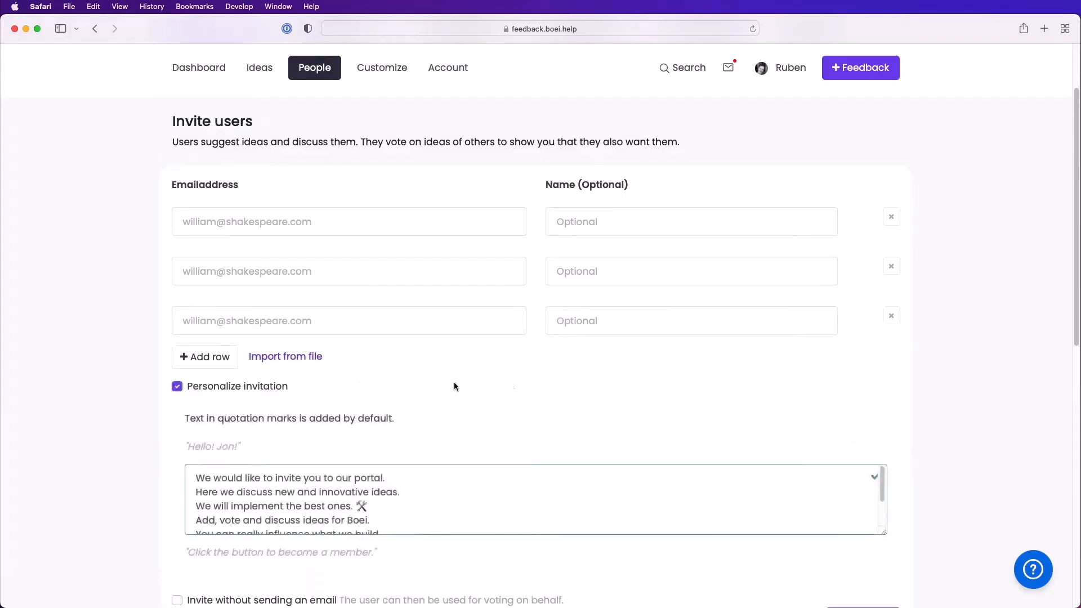
scroll(528, 385, "down", 2)
scroll(528, 385, "down", 2)
scroll(444, 379, "down", 3)
scroll(445, 379, "up", 3)
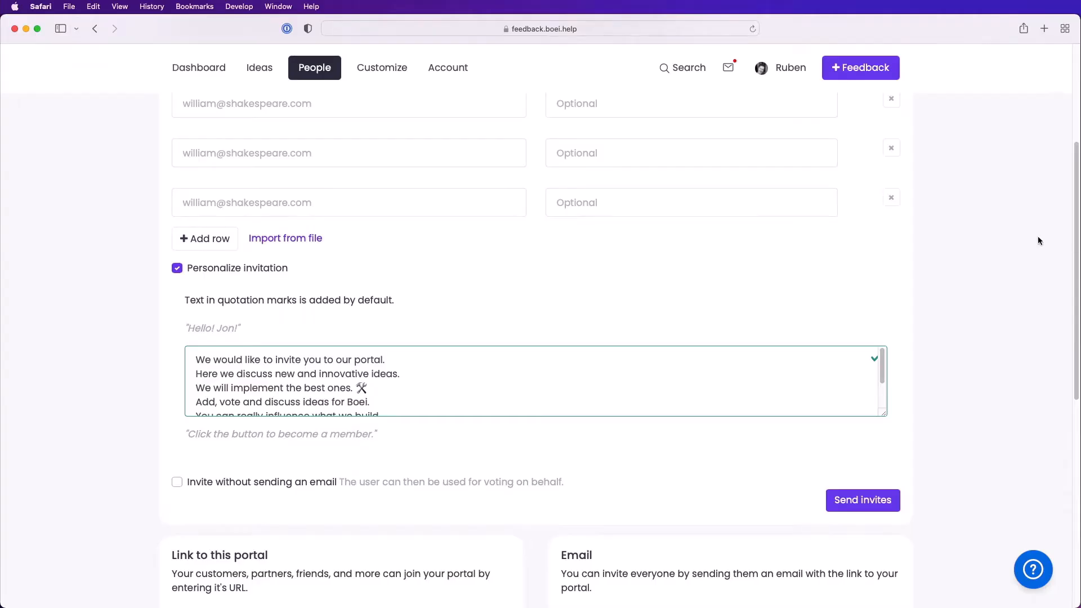
Start a new feedback post and give it the title "example idea".
left_click(885, 75)
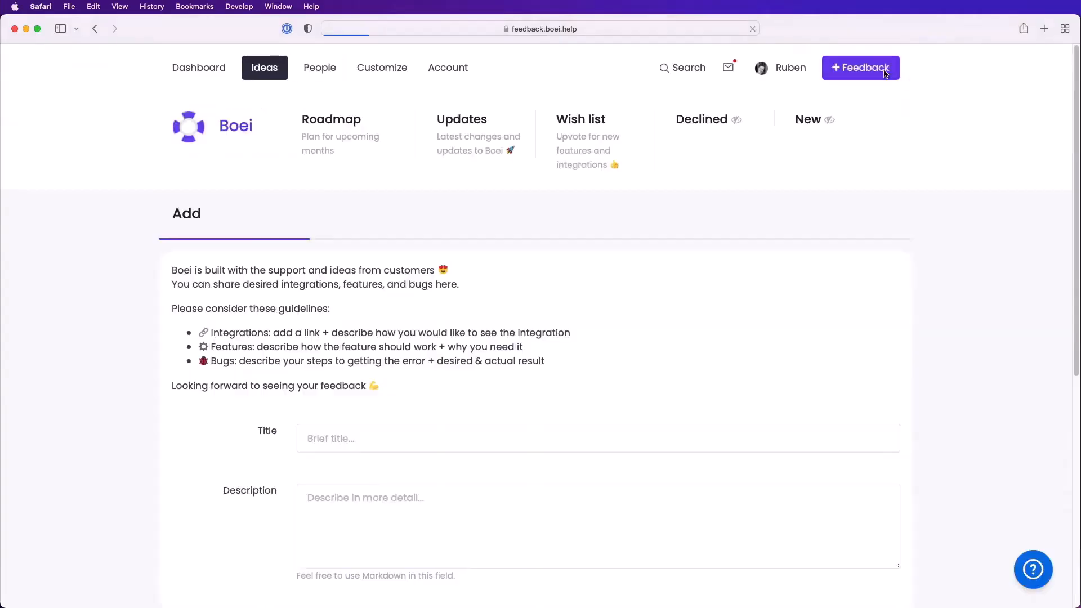
scroll(594, 217, "down", 5)
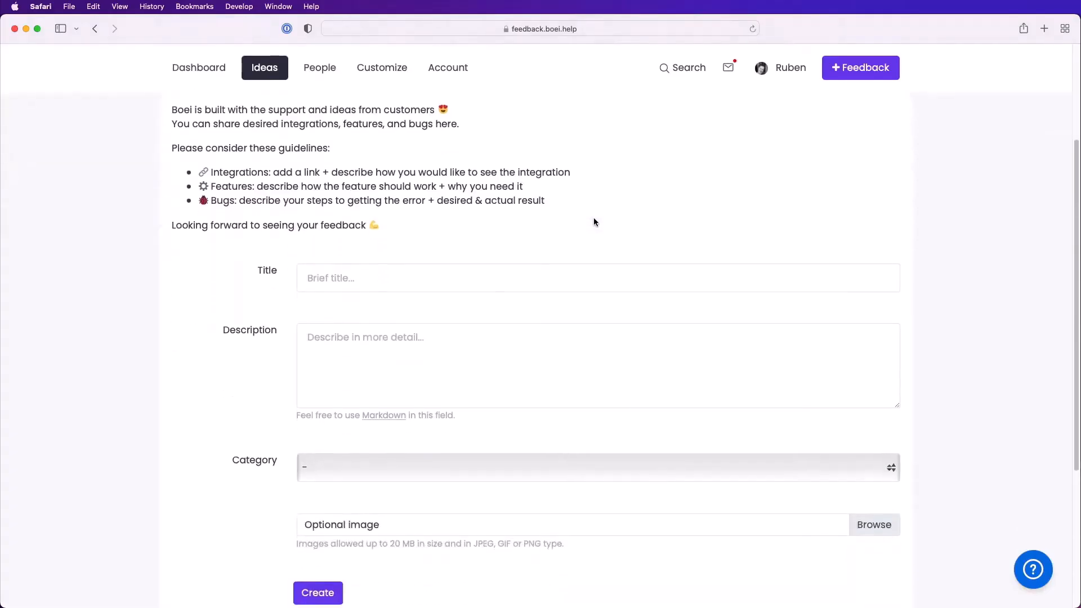
left_click(536, 269)
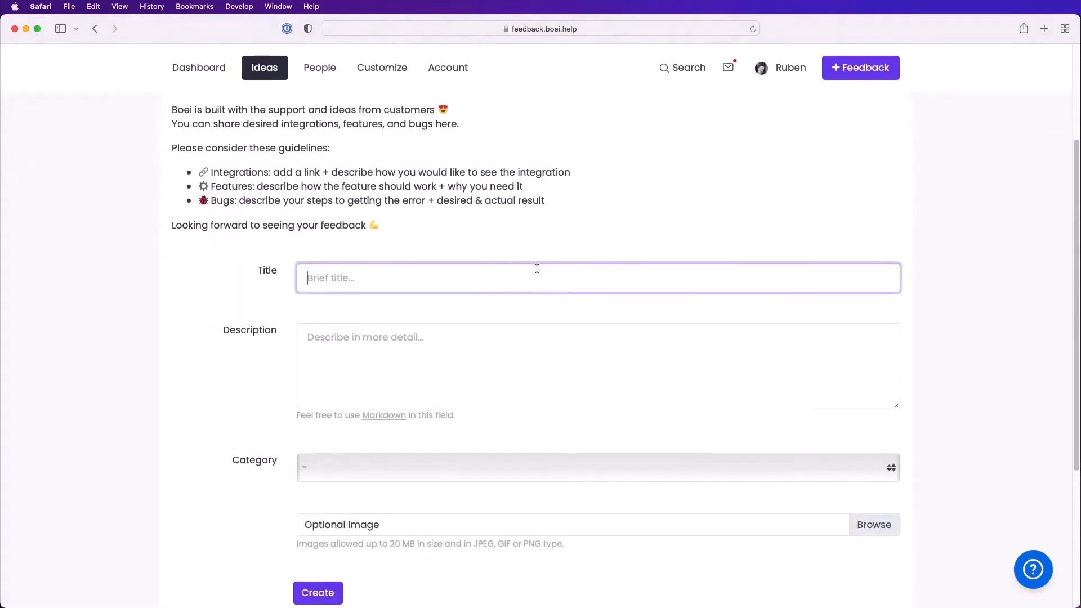
type("ex")
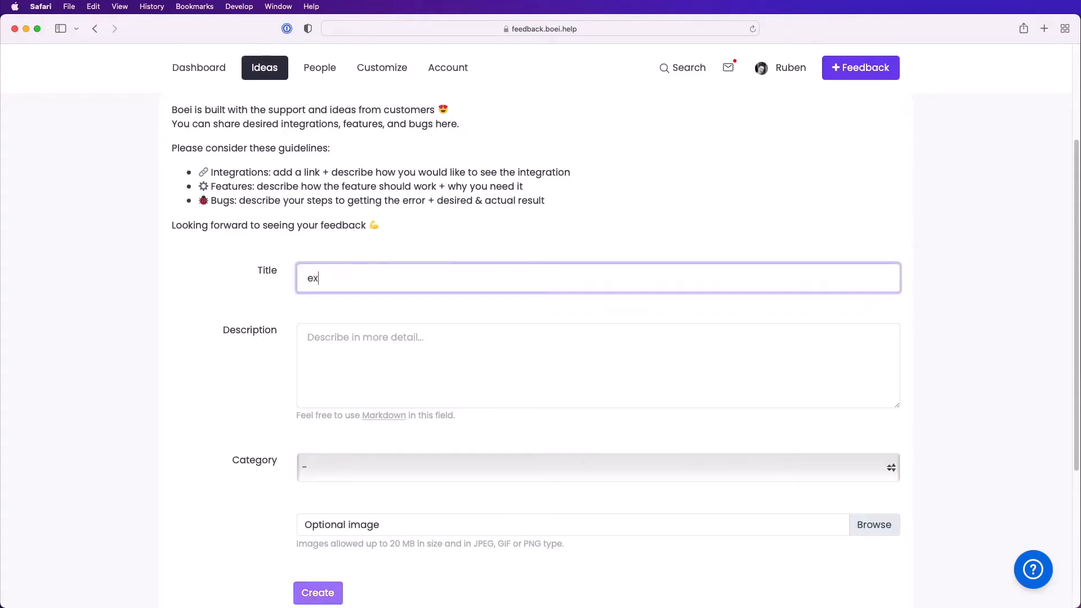
type("ample idea")
key("Tab")
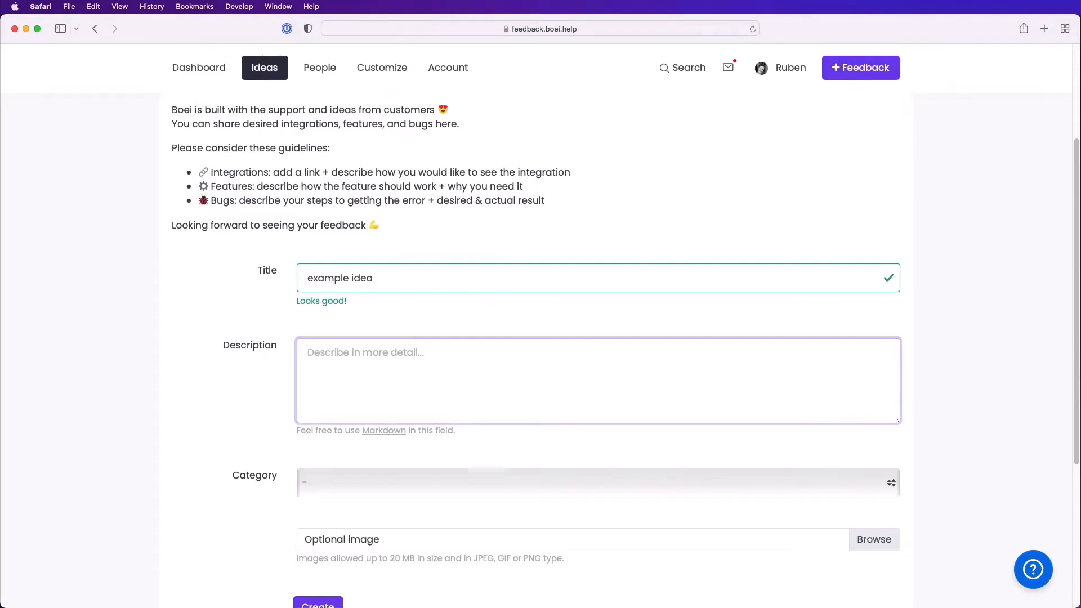
Enter "hi this an example. a bit longer" as the post's description.
type("hi the")
key("BackSpace")
key("BackSpace")
type("this is")
key("BackSpace")
key("BackSpace")
key("BackSpace")
key("BackSpace")
key("BackSpace")
key("BackSpace")
key("BackSpace")
type("his an example. a bit longer")
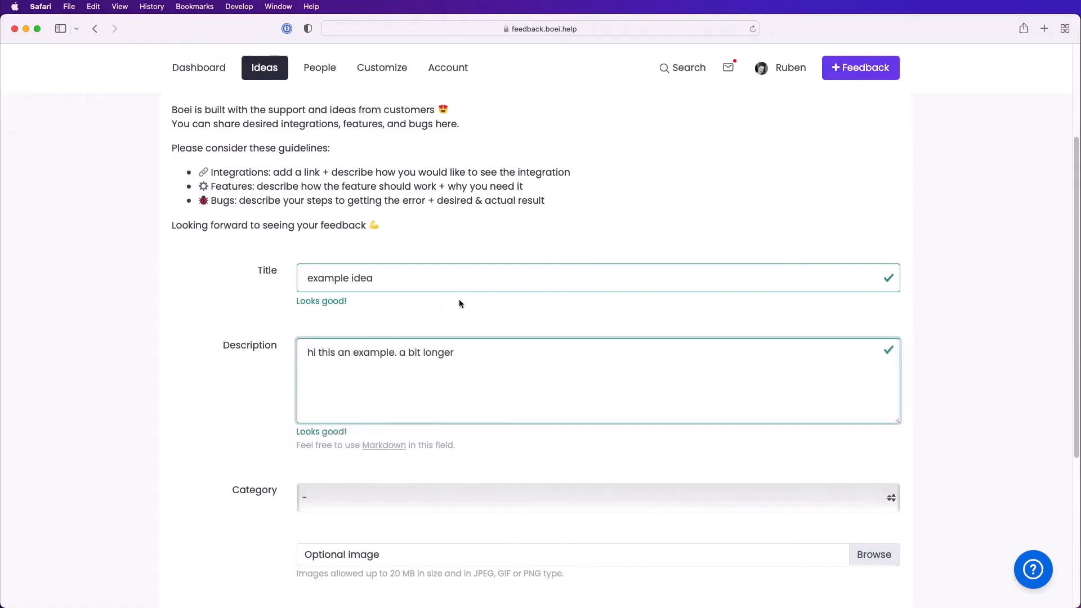
Set the post's category to Feature and create it, declaring it different from the similar posts.
scroll(292, 372, "down", 3)
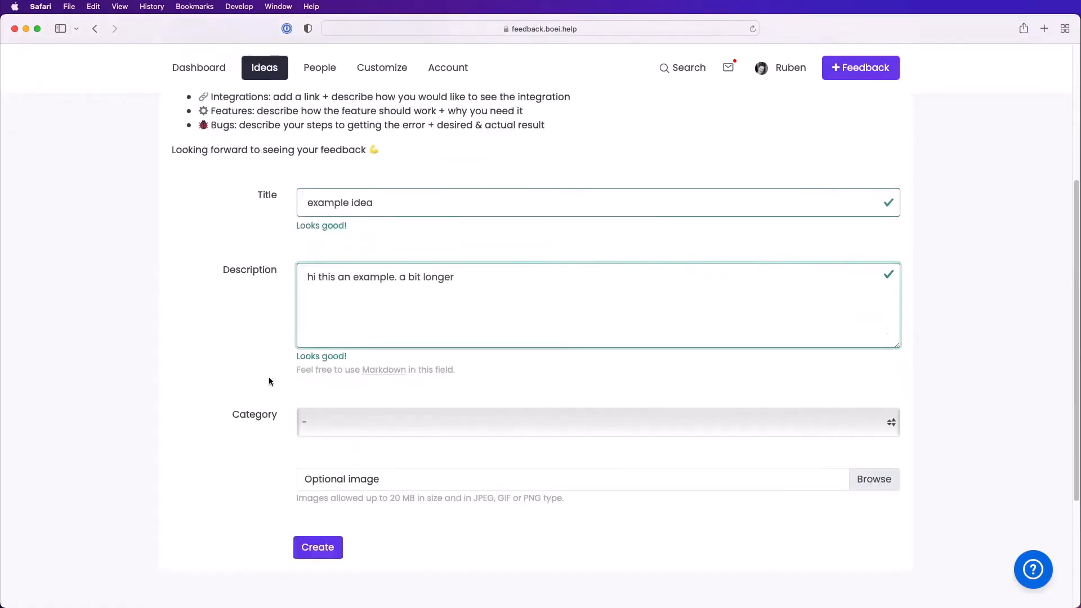
left_click(330, 419)
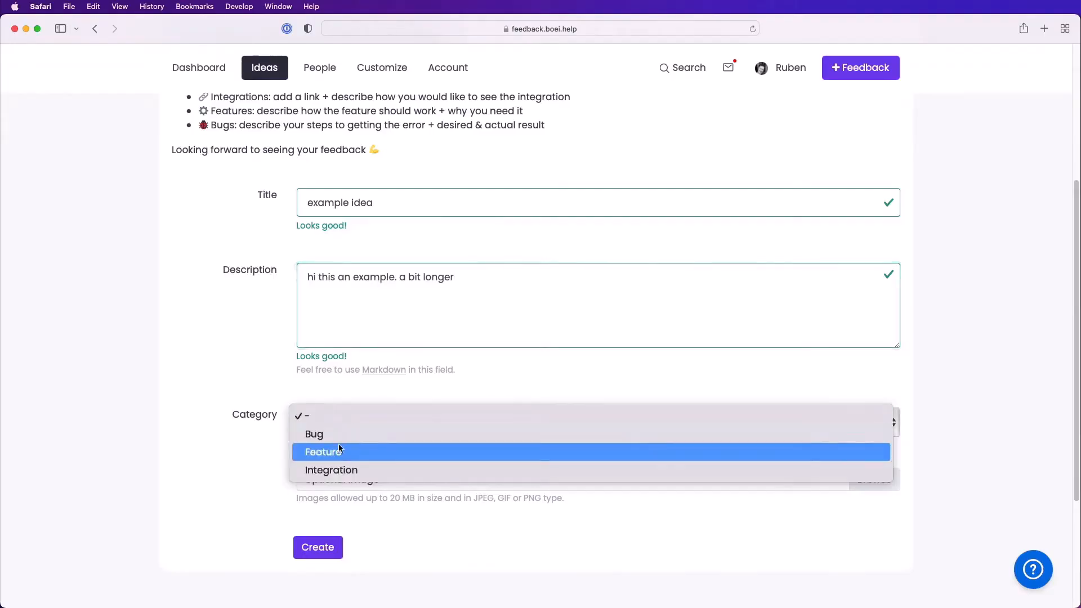
key("Escape")
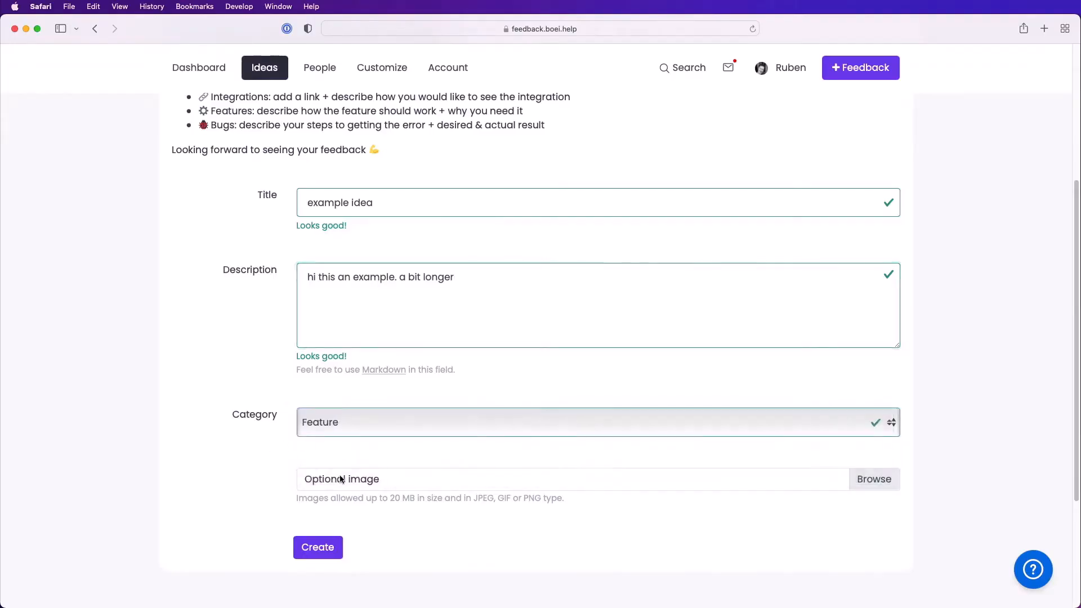
left_click(330, 550)
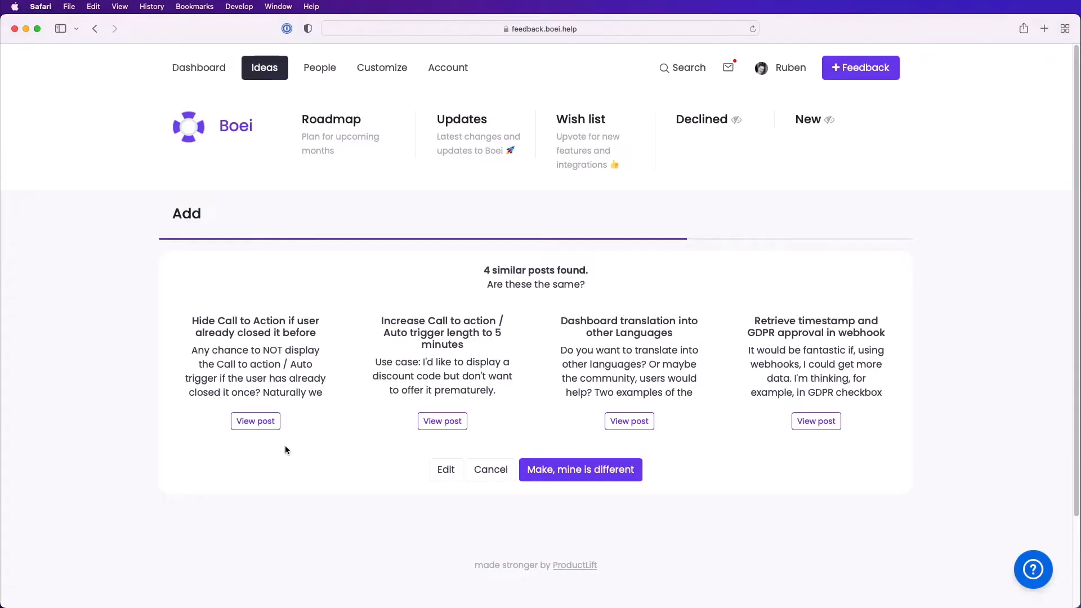
left_click(584, 478)
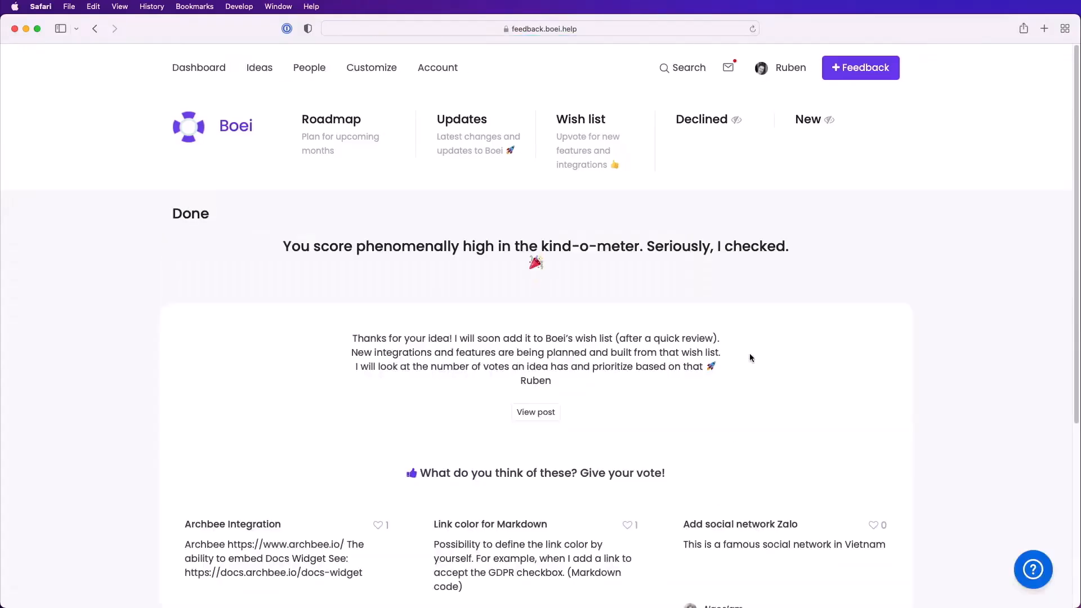
Open the created post and examine its votes, followers and notification history, plus the Vote on behalf dialog.
scroll(750, 357, "down", 3)
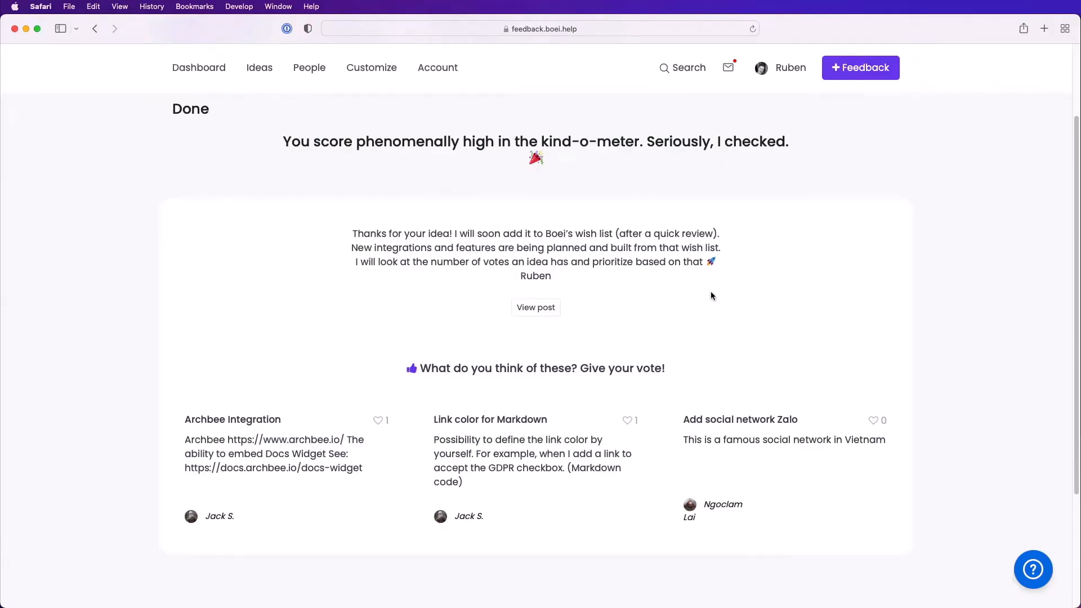
left_click(533, 312)
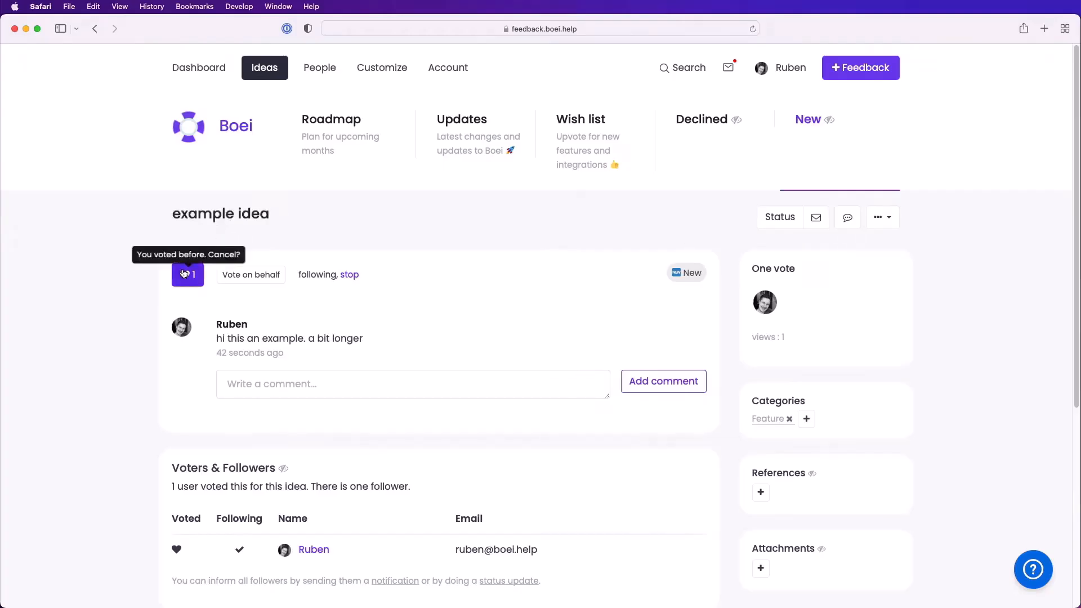
scroll(146, 287, "down", 4)
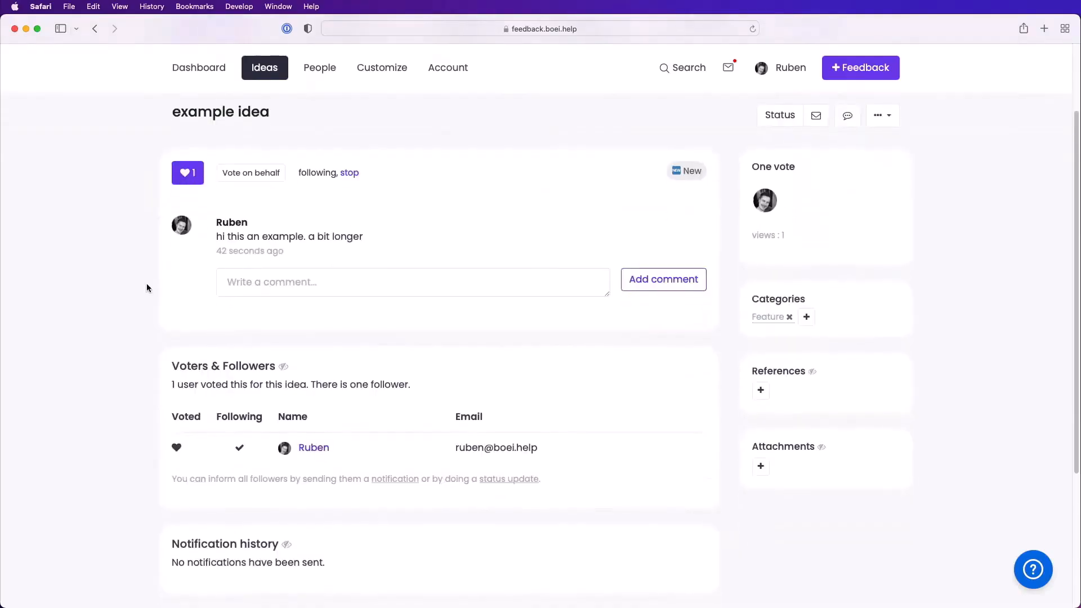
scroll(146, 288, "down", 1)
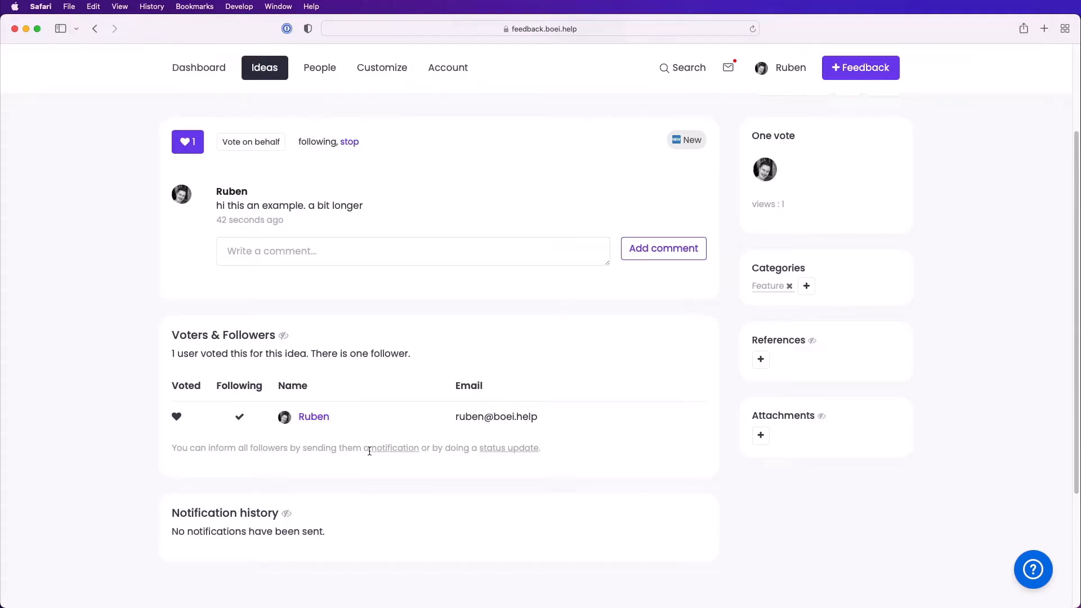
scroll(369, 450, "up", 2)
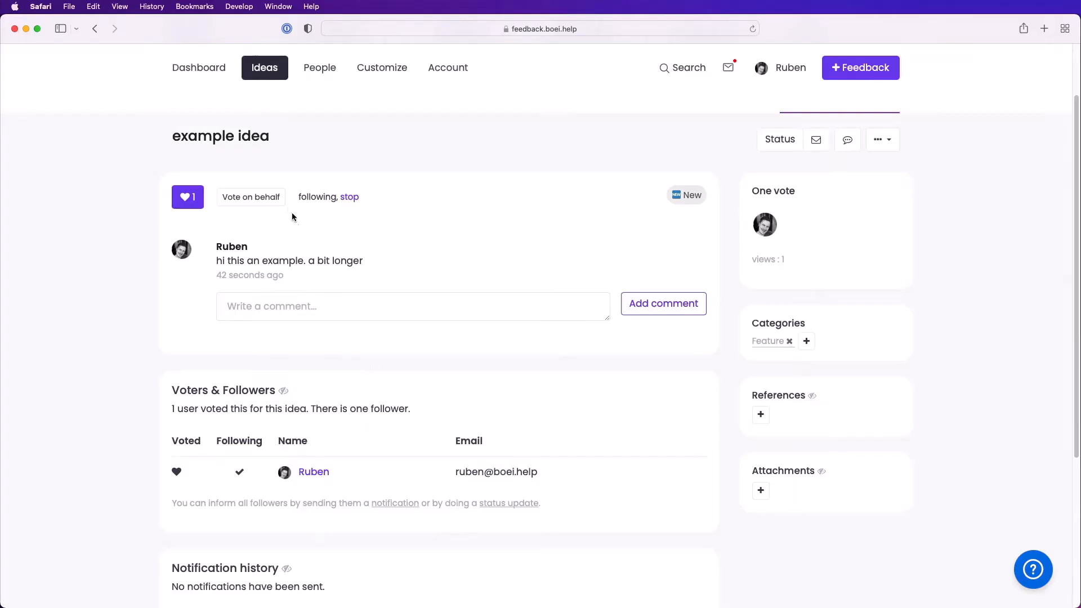
left_click(251, 197)
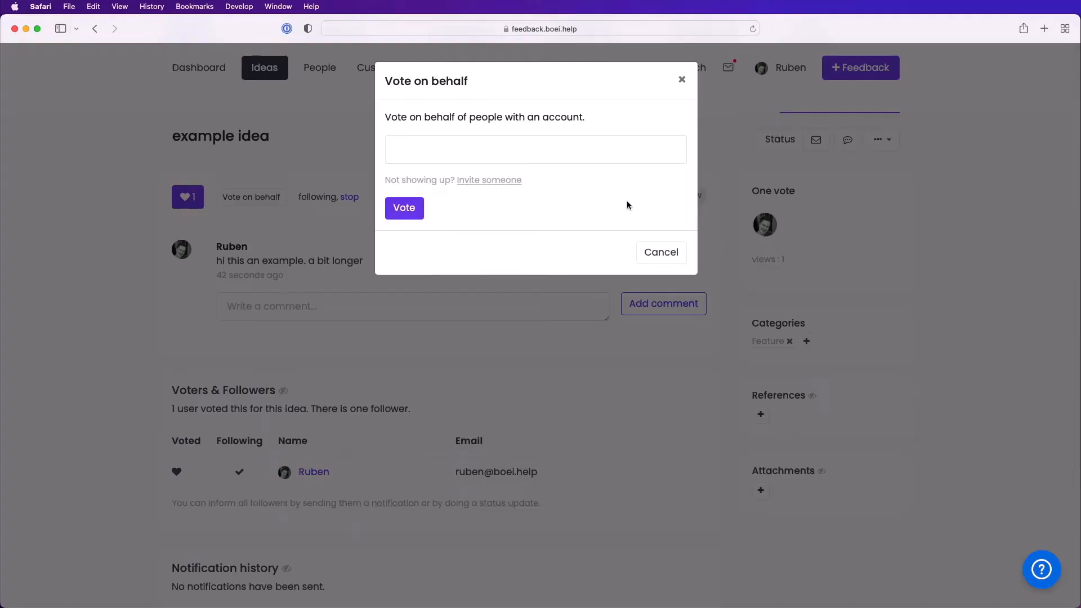
left_click(659, 252)
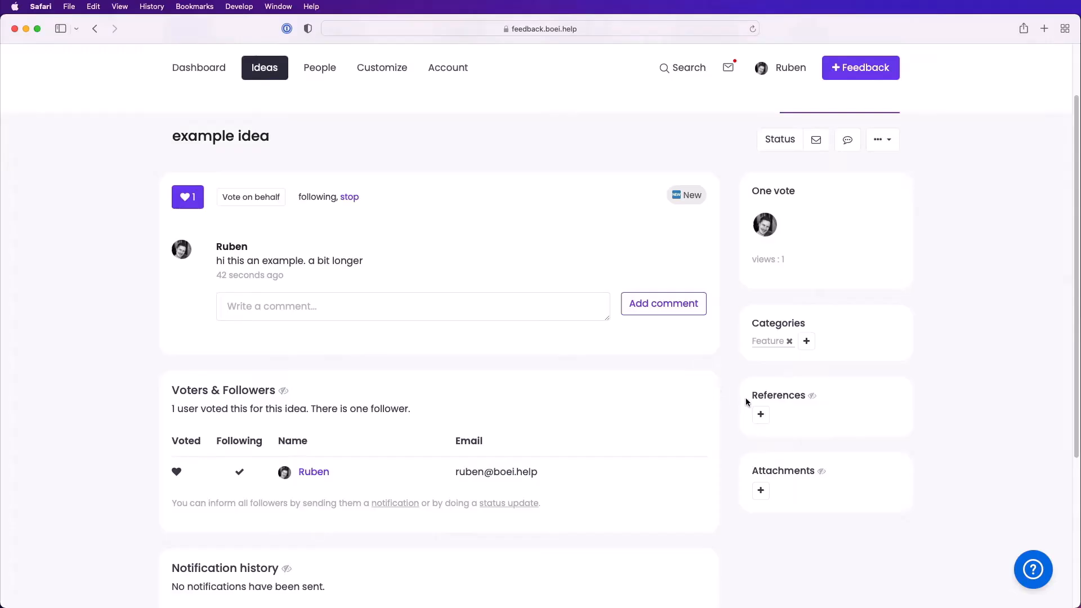
left_click(761, 414)
left_click(575, 279)
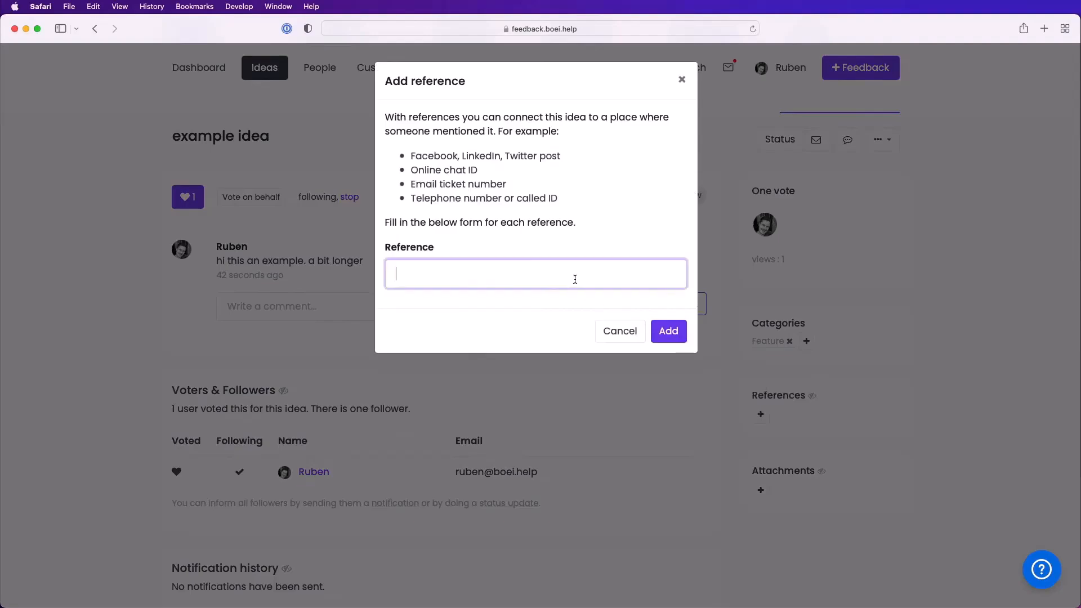
type("http://w")
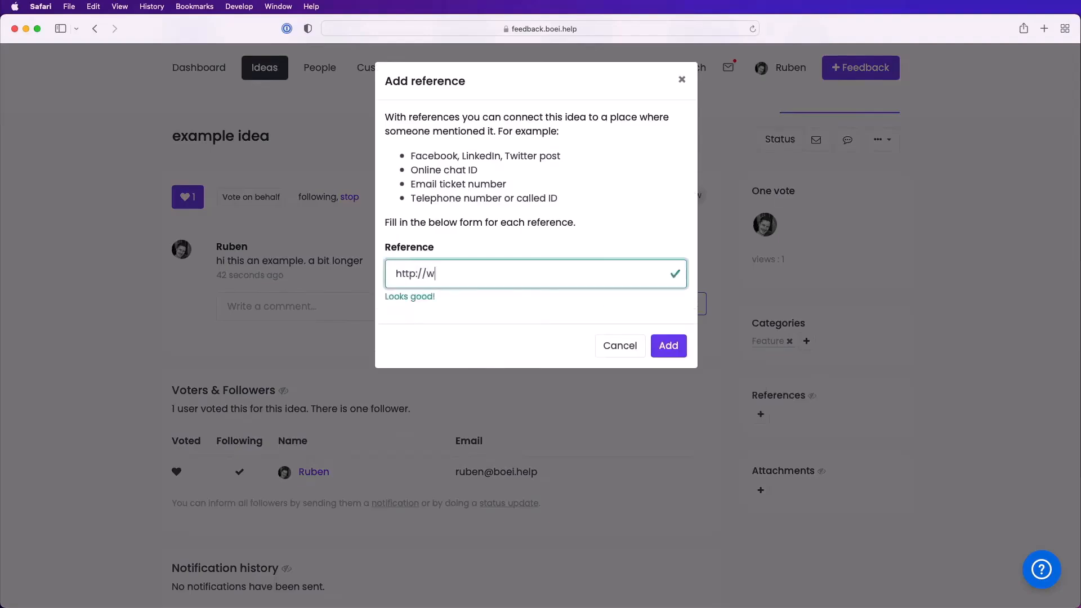
key("BackSpace")
type("twot")
key("BackSpace")
key("BackSpace")
type("itter.com/abc")
left_click(660, 341)
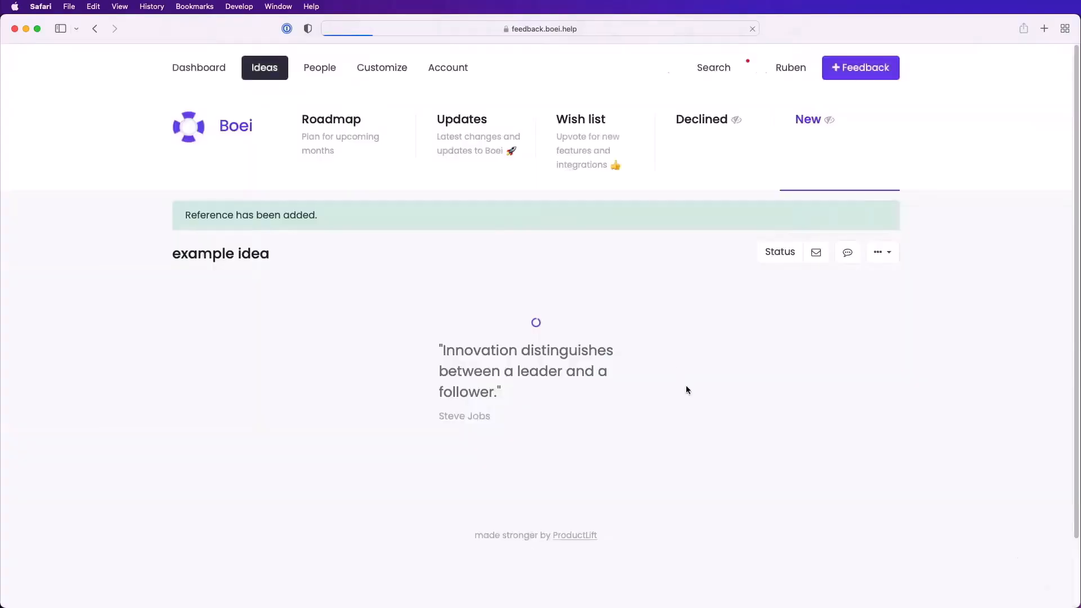
Open the admin's own user profile, examine the created and followed ideas, and return to the example idea.
scroll(927, 386, "down", 2)
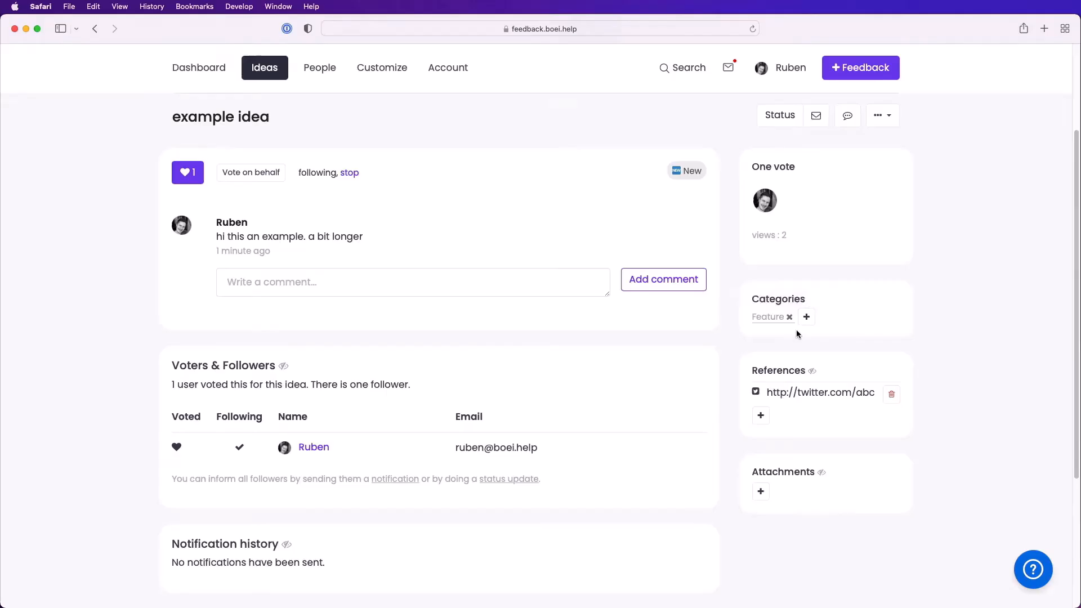
scroll(797, 334, "up", 3)
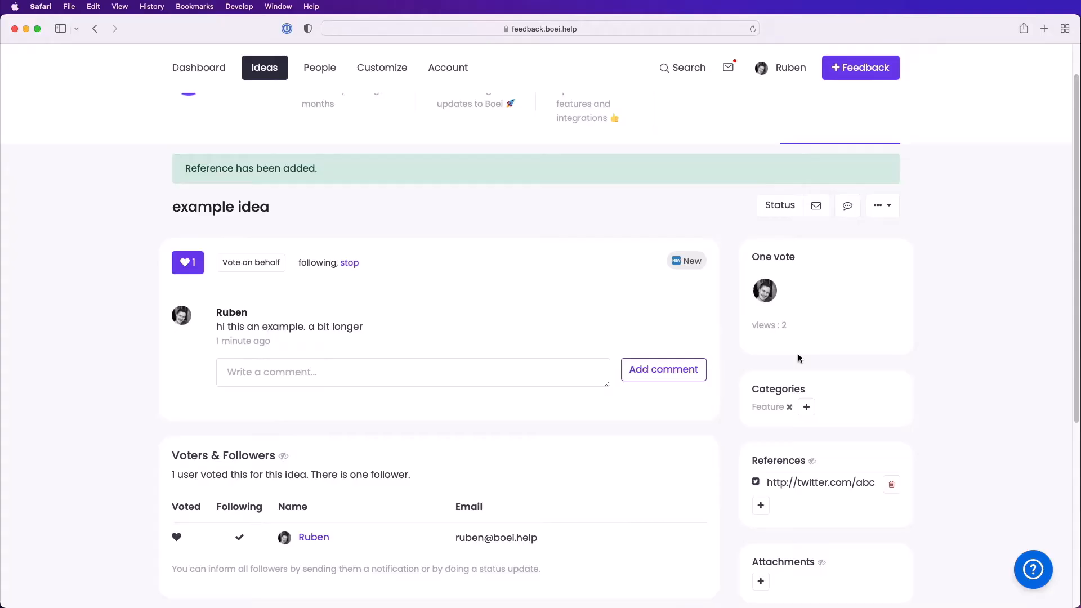
left_click(788, 68)
left_click(760, 101)
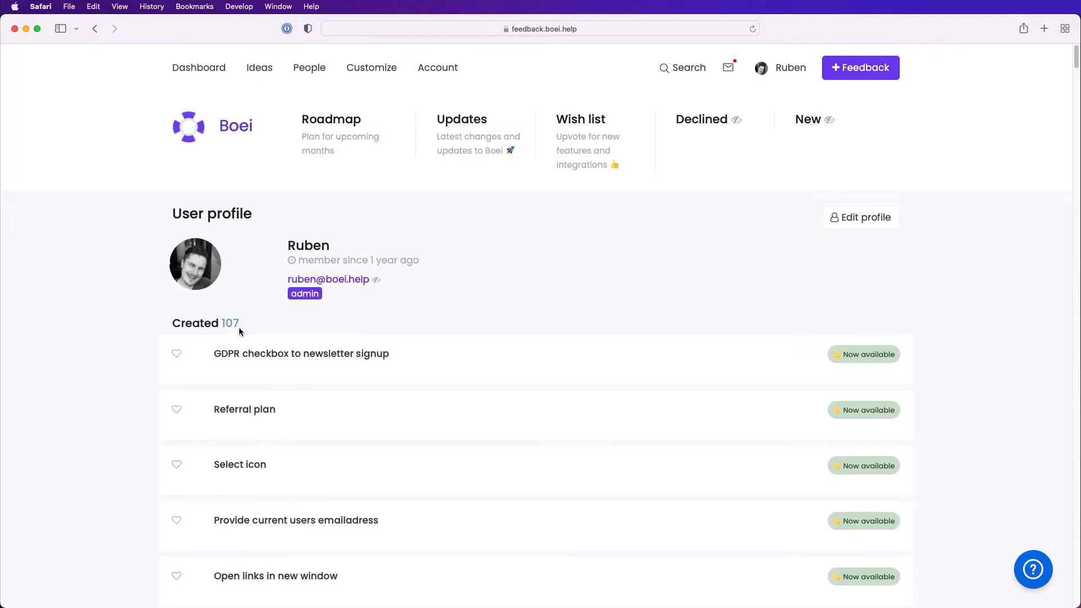
scroll(166, 319, "down", 20)
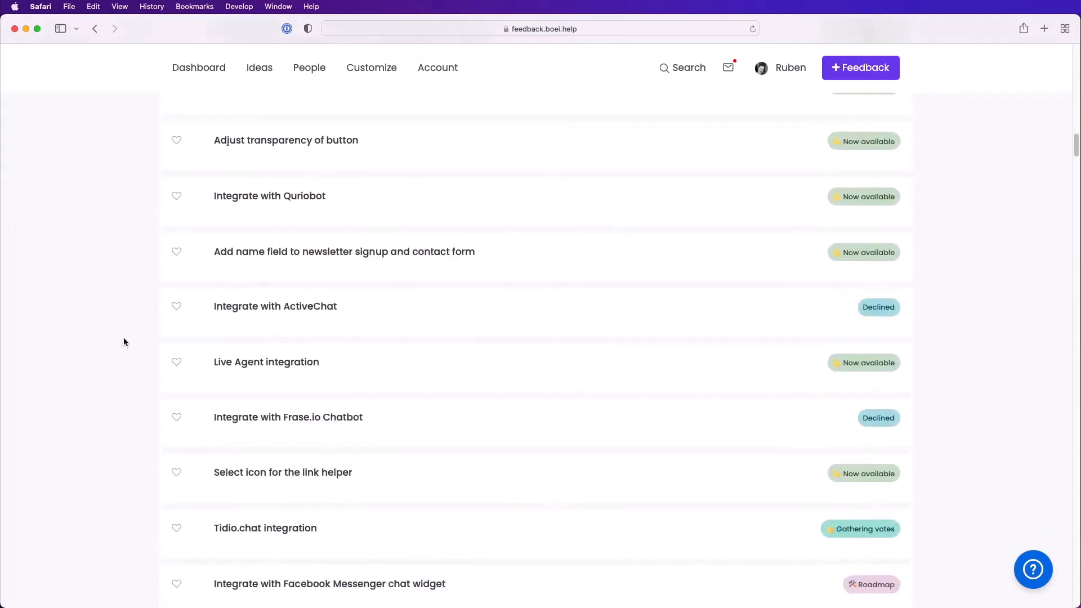
scroll(123, 338, "down", 20)
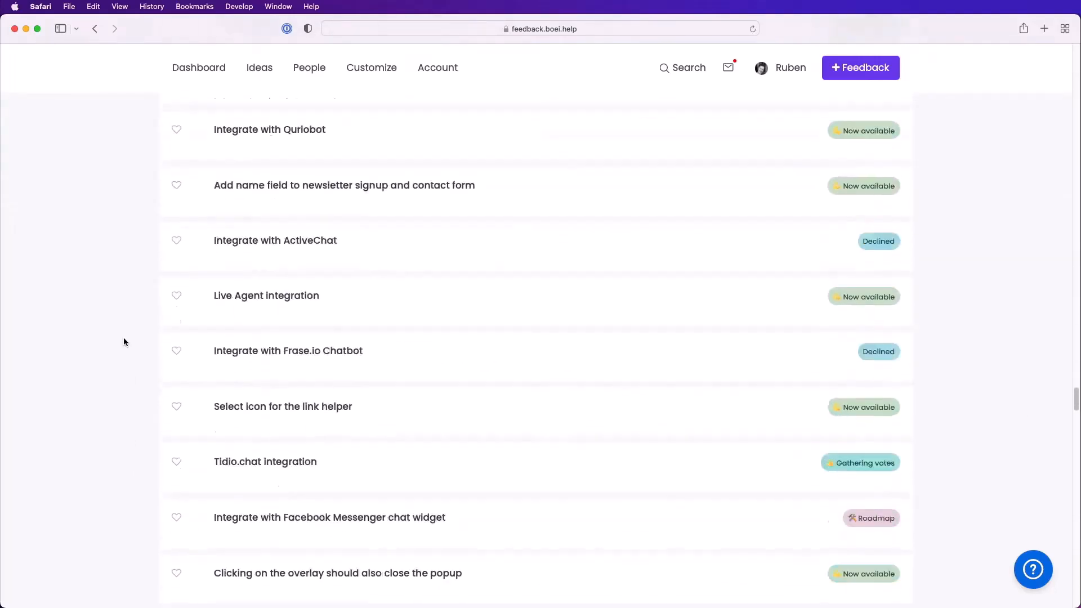
scroll(124, 338, "down", 20)
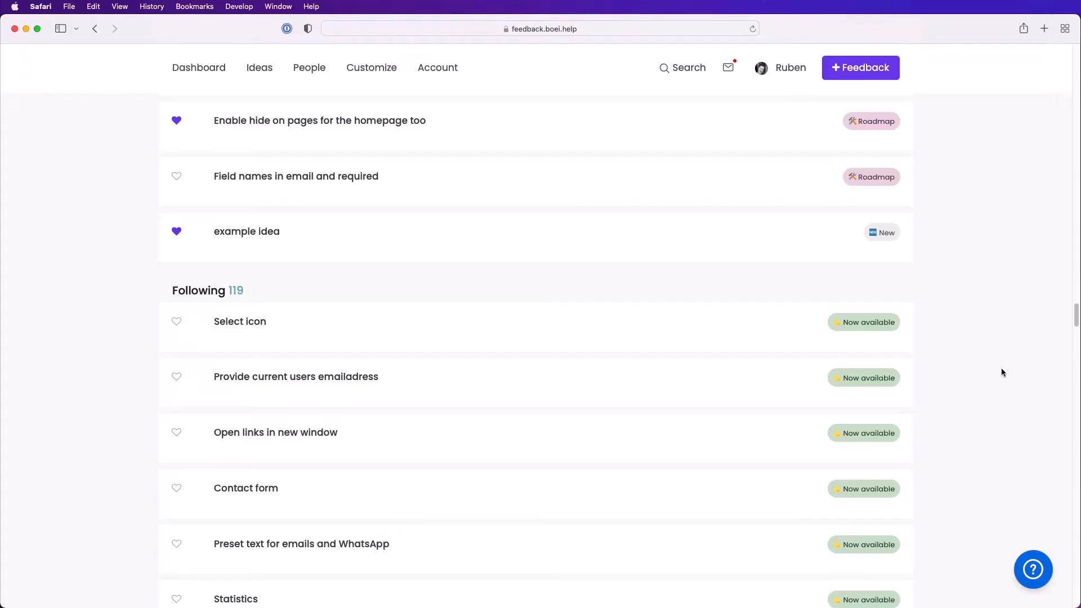
left_click(665, 242)
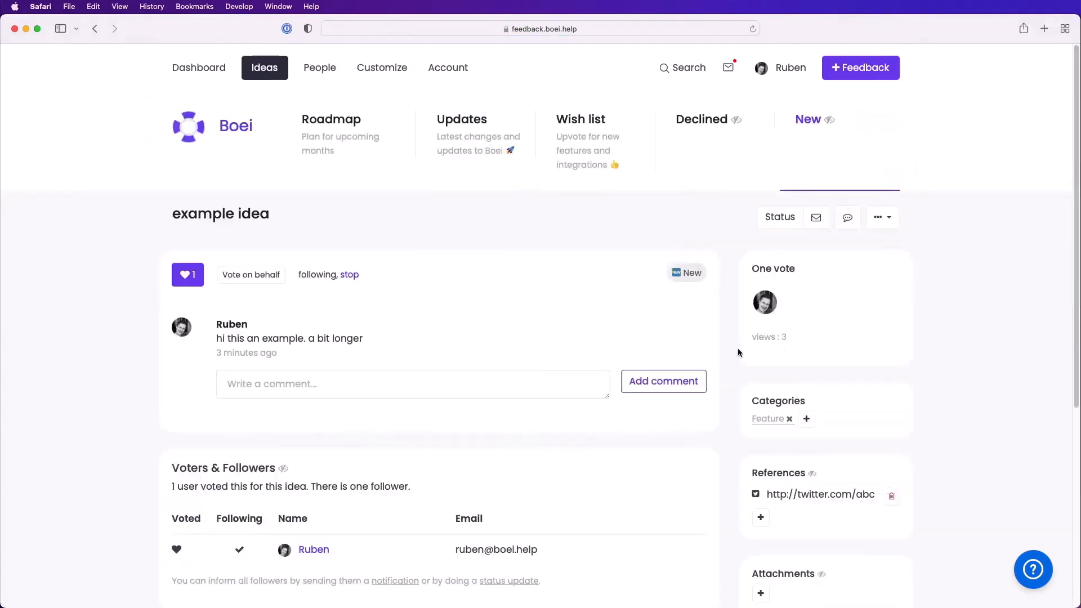
Add the message "he how do we develop this?" to the example idea's internal chat and close the chat.
left_click(847, 218)
left_click(949, 179)
type("he how do")
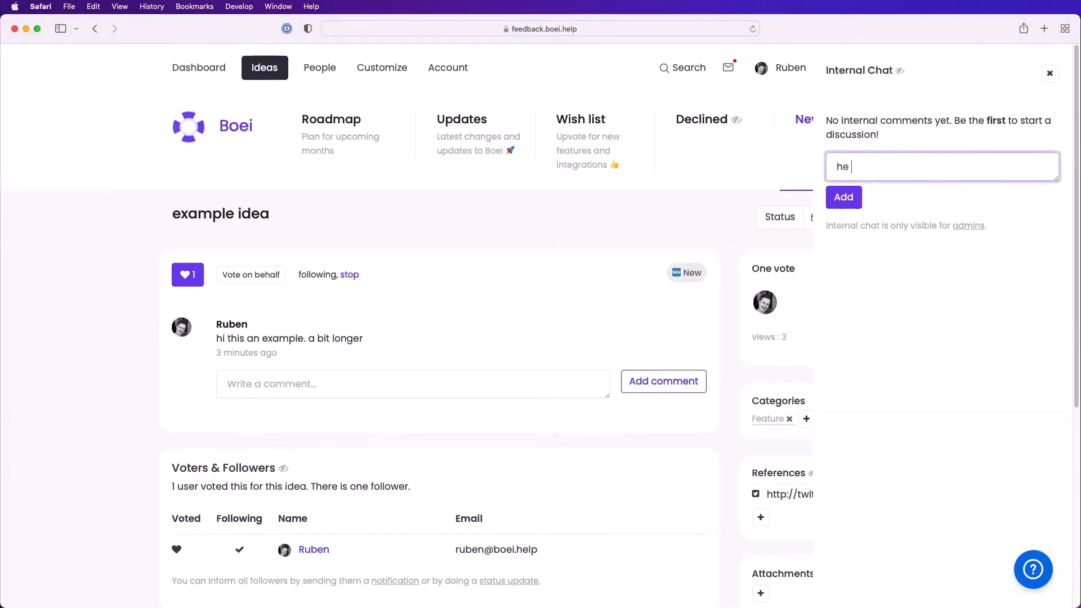
type("devlop")
key("BackSpace")
key("BackSpace")
key("BackSpace")
type("elop this?")
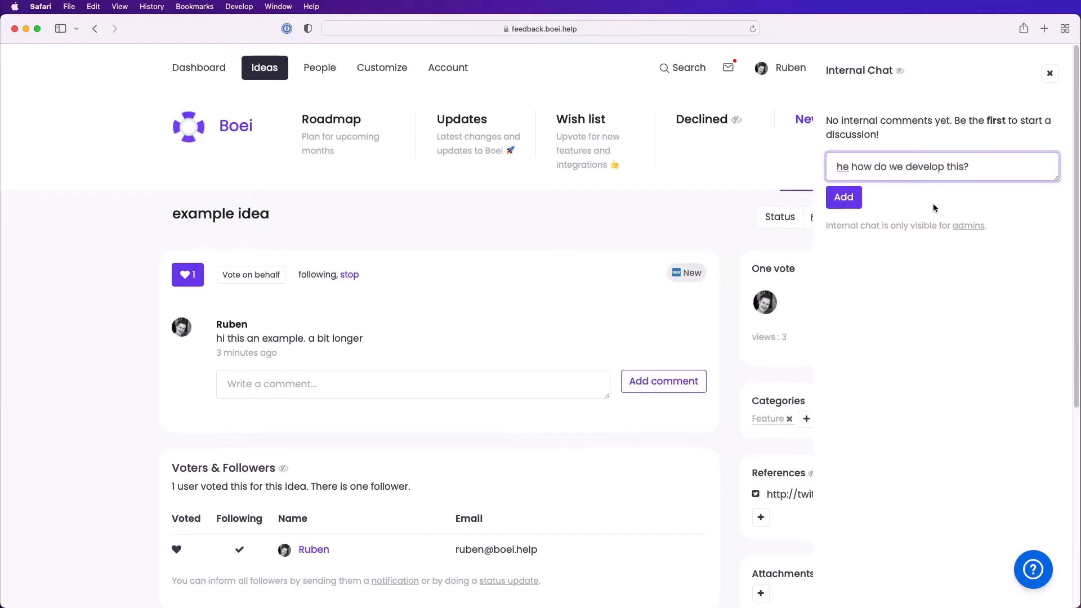
left_click(857, 192)
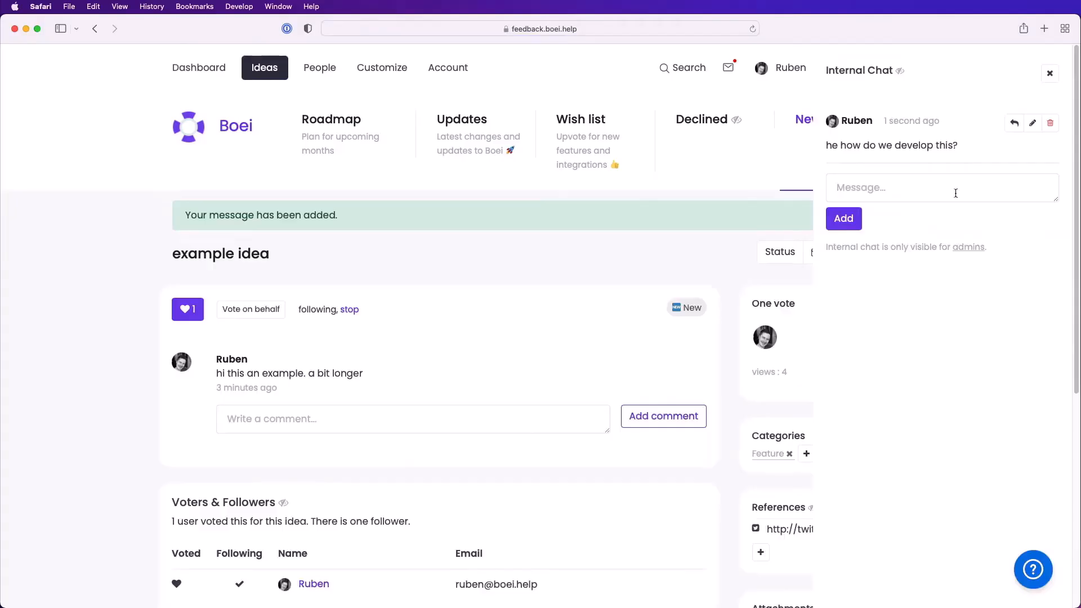
left_click(1049, 73)
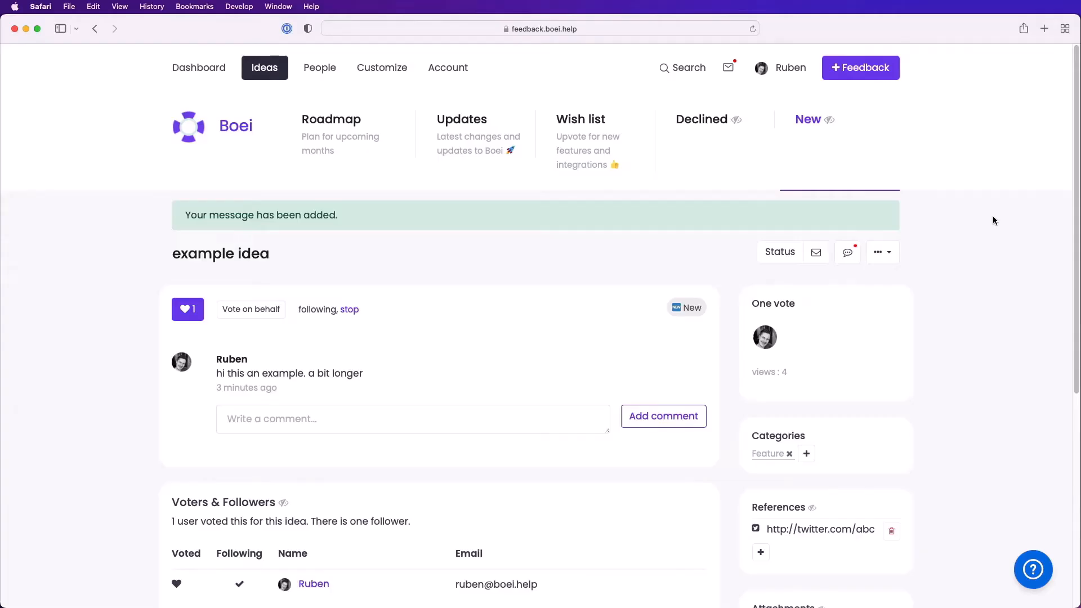
Open the Roadmap and examine its Now, Next and Later columns and how sections and ideas are organized.
left_click(353, 135)
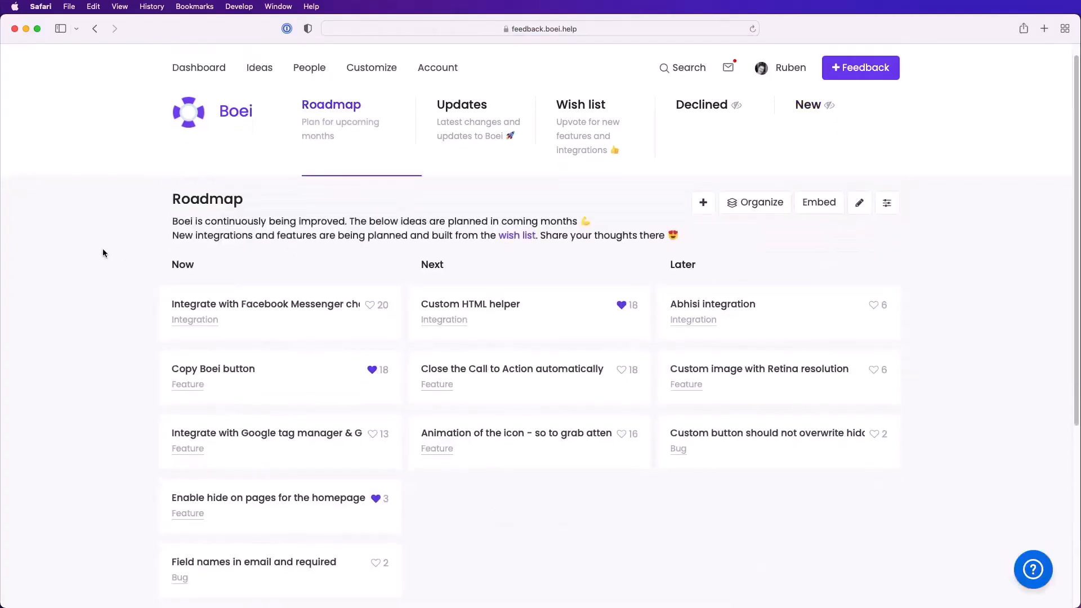
scroll(103, 253, "down", 2)
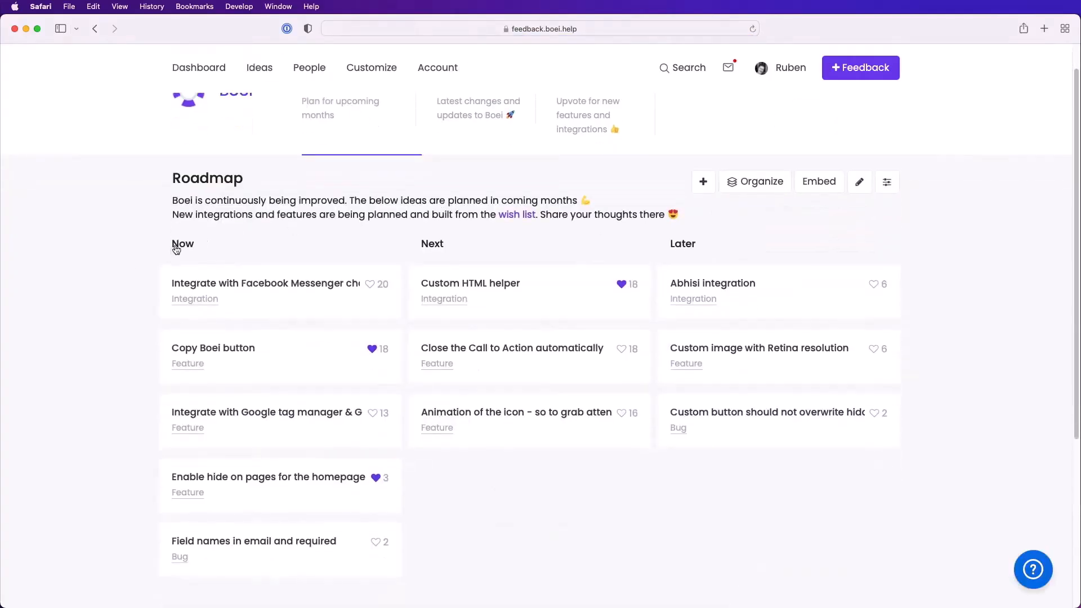
left_click(682, 252)
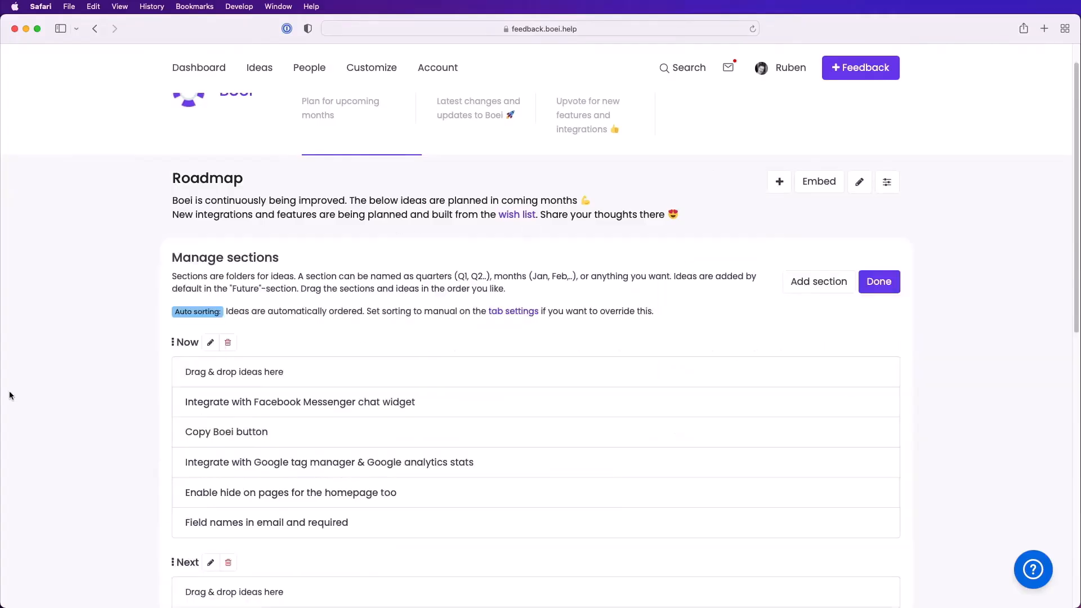
scroll(131, 290, "down", 3)
scroll(132, 291, "down", 1)
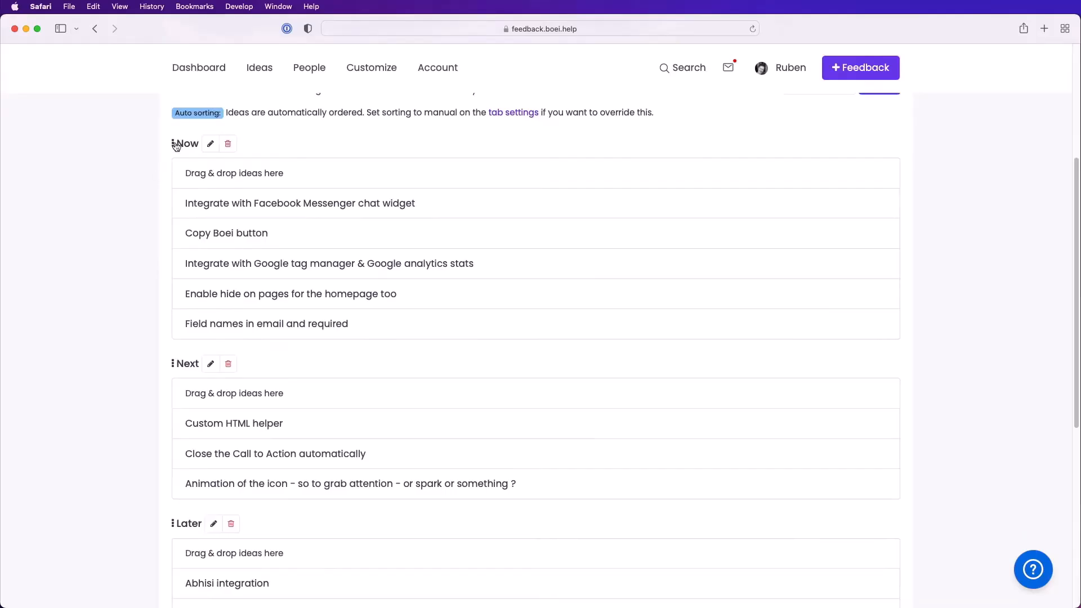
left_click(210, 143)
left_click(622, 172)
mouse_move(234, 424)
left_mouse_down()
mouse_move(242, 325)
mouse_move(241, 423)
left_mouse_up()
scroll(148, 271, "up", 3)
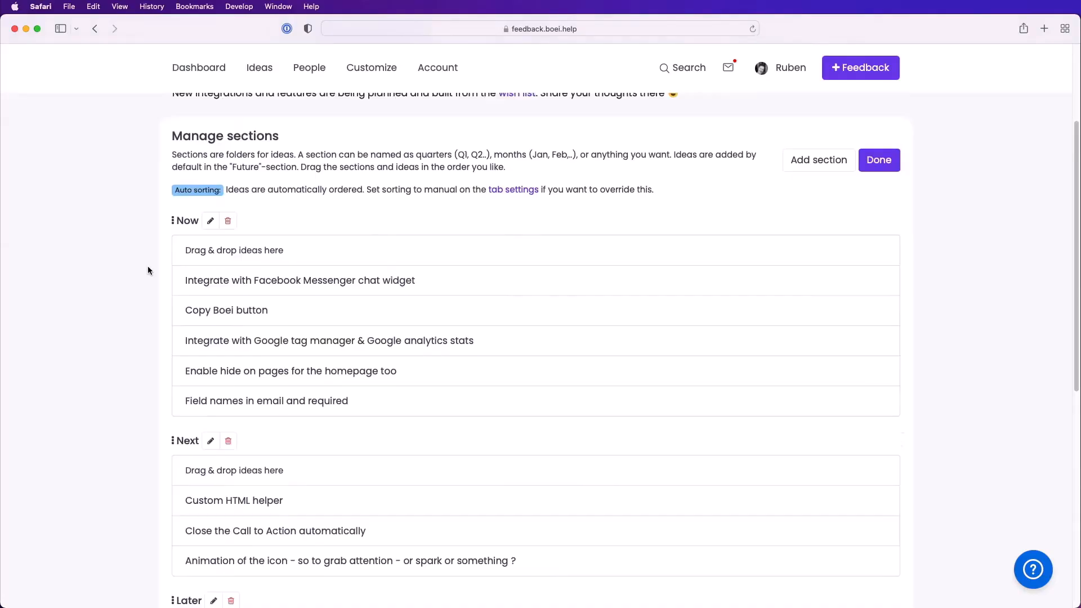
scroll(147, 270, "up", 5)
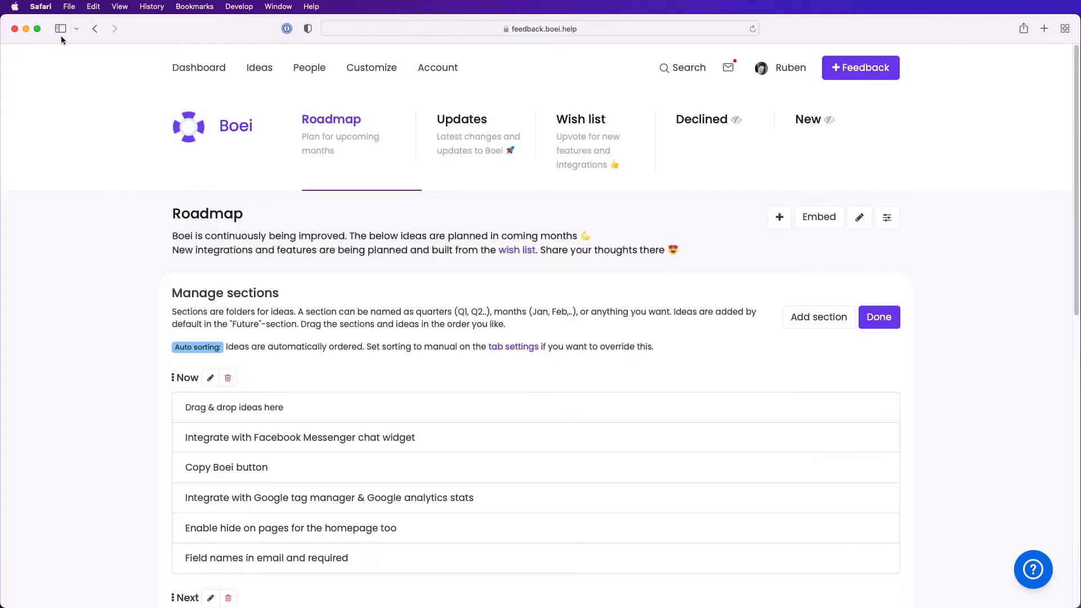
Return to the example idea and choose Roadmap as its new status, with Now as the section.
left_click(102, 30)
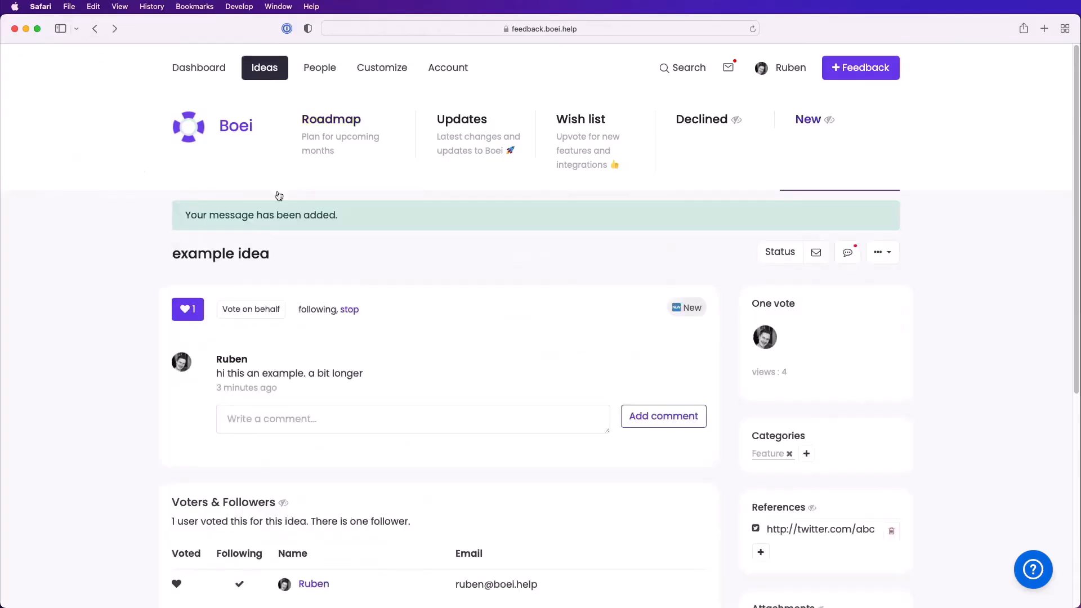
left_click(766, 254)
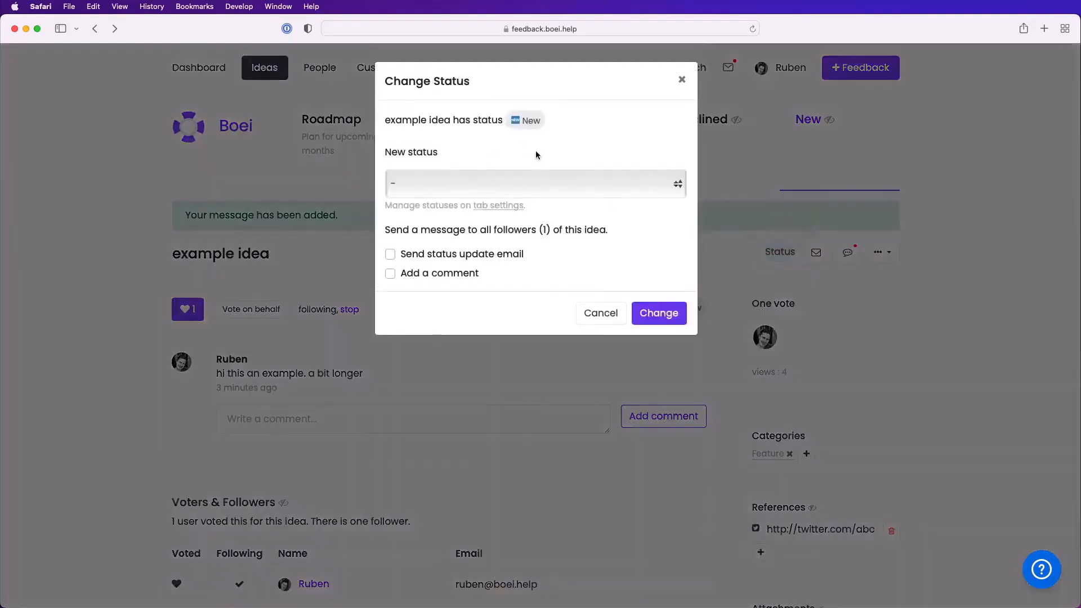
left_click(526, 190)
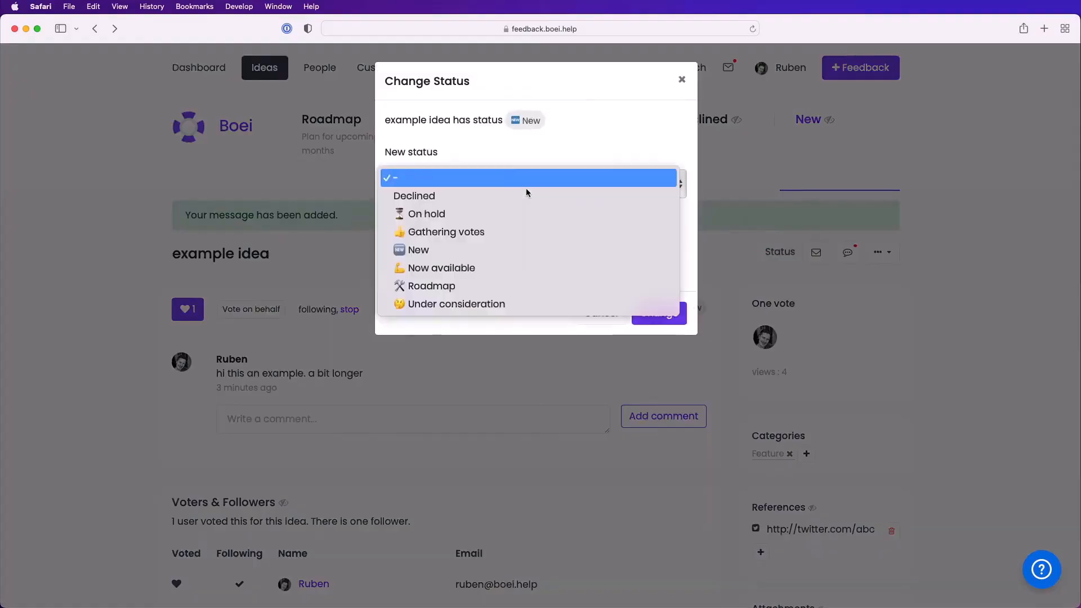
left_click(511, 285)
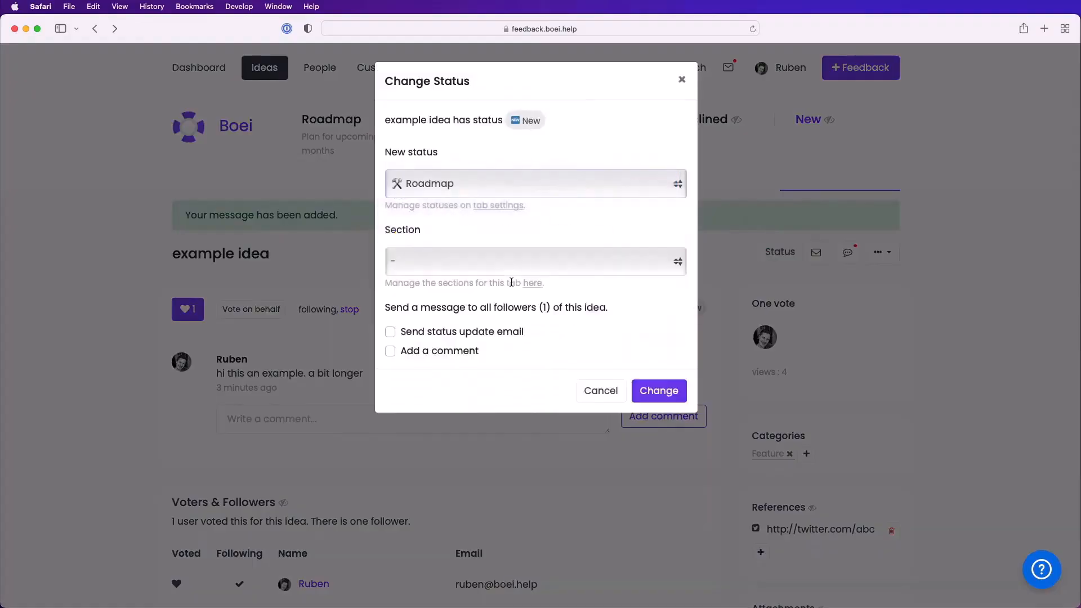
left_click(477, 262)
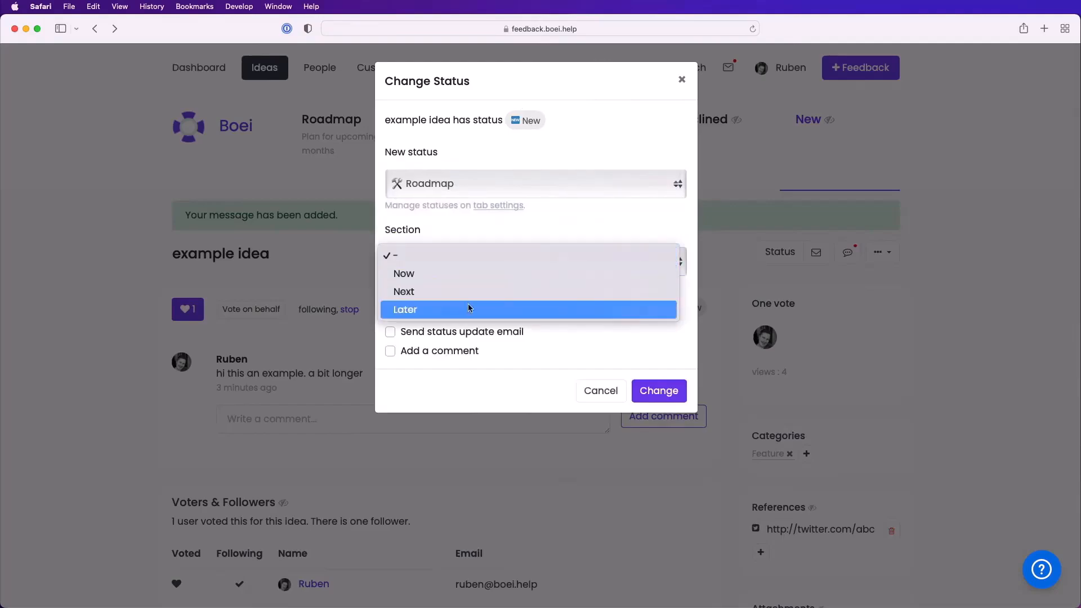
left_click(468, 274)
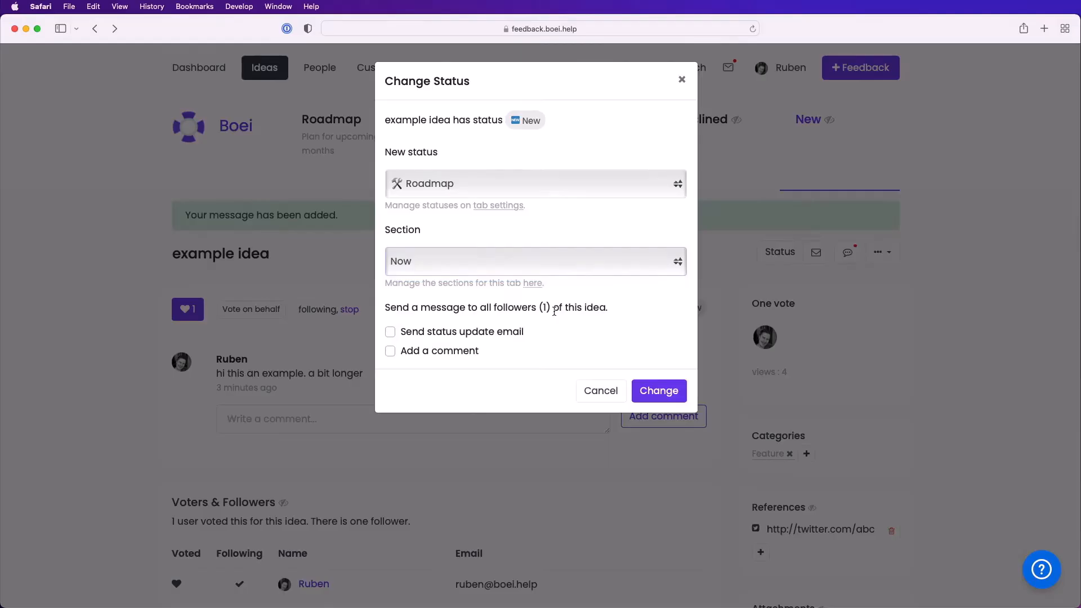
Apply the status change with the comment "this is now planned, let's go!" and without a status update email.
left_click(485, 335)
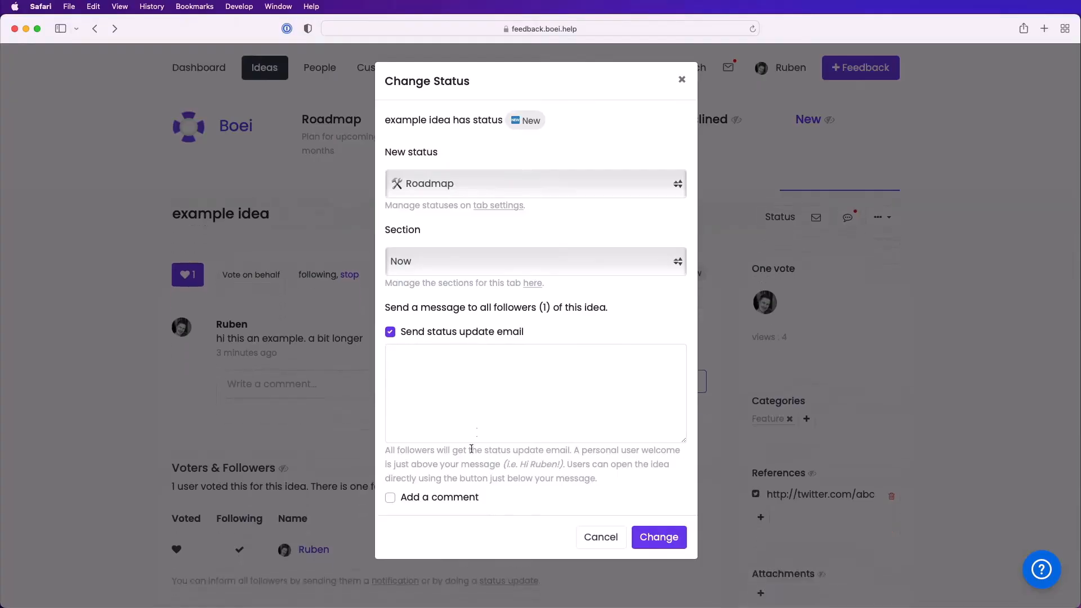
left_click(444, 496)
scroll(518, 418, "down", 3)
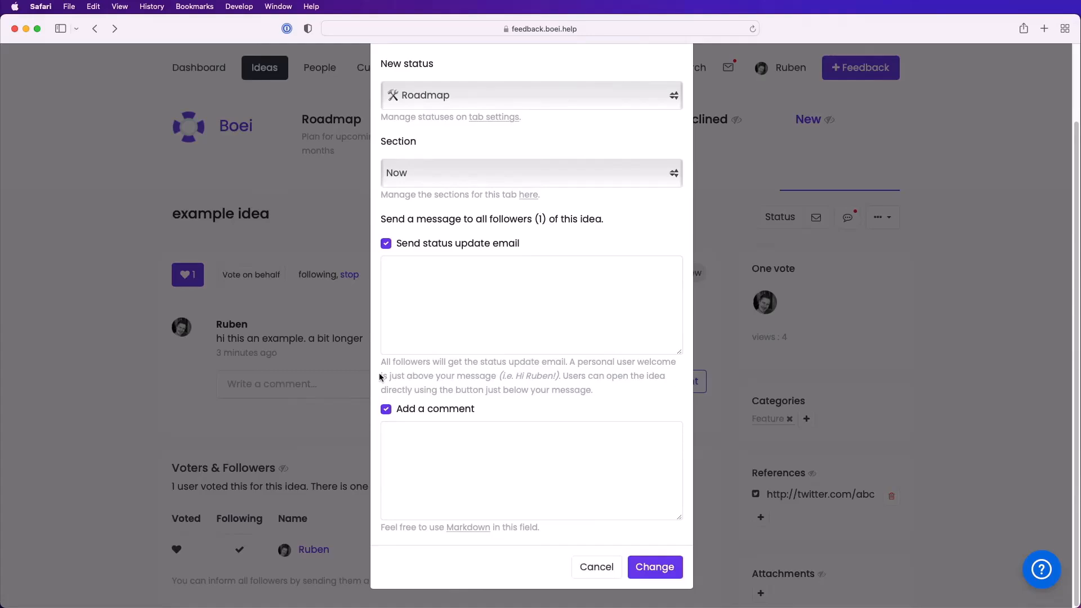
left_click(438, 430)
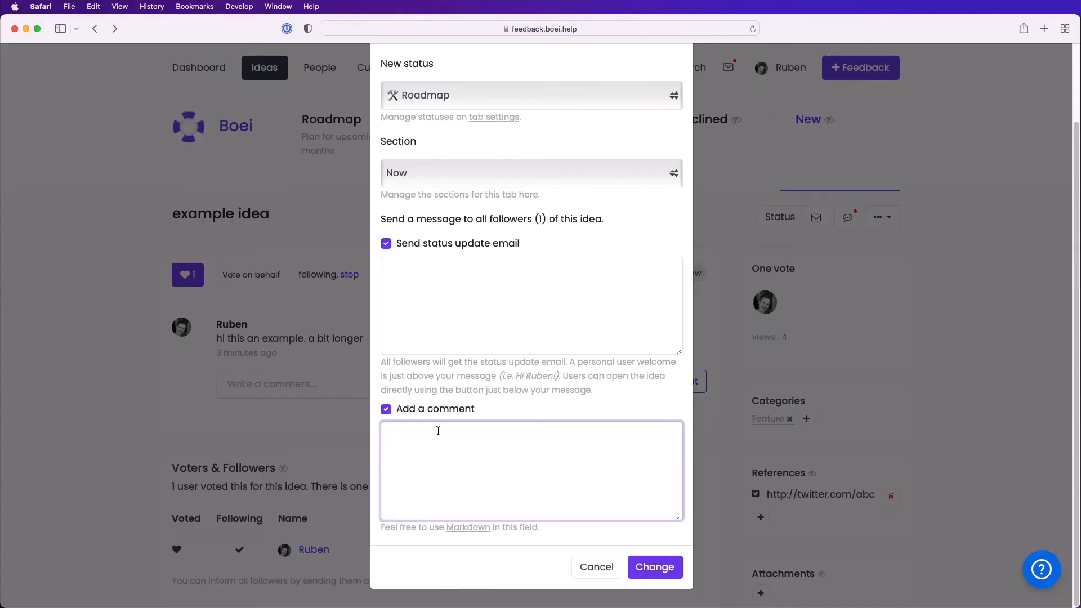
type("this is now planned, let's go!")
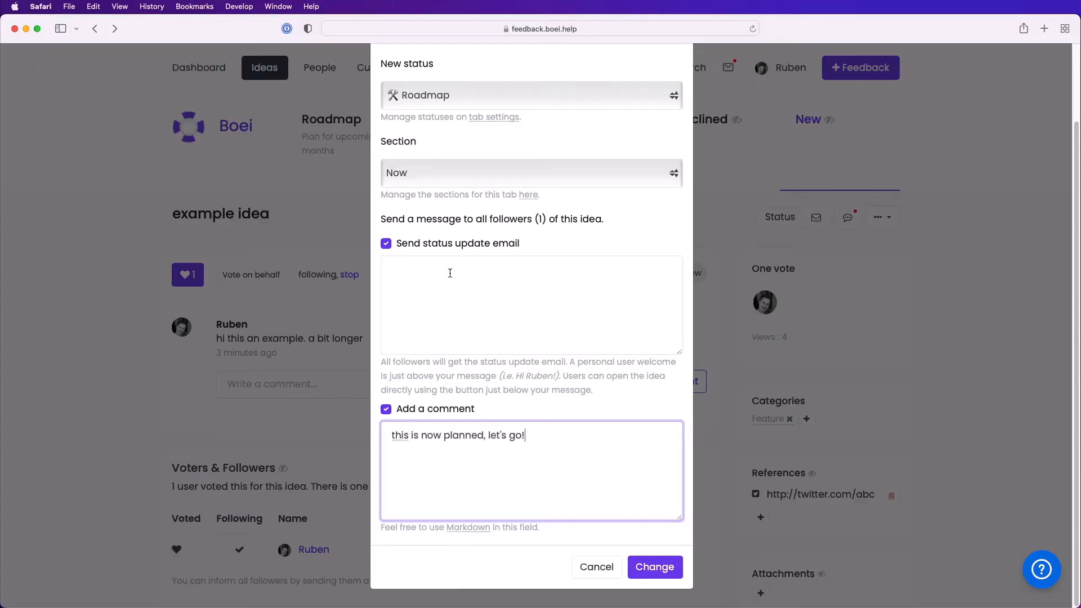
left_click(467, 244)
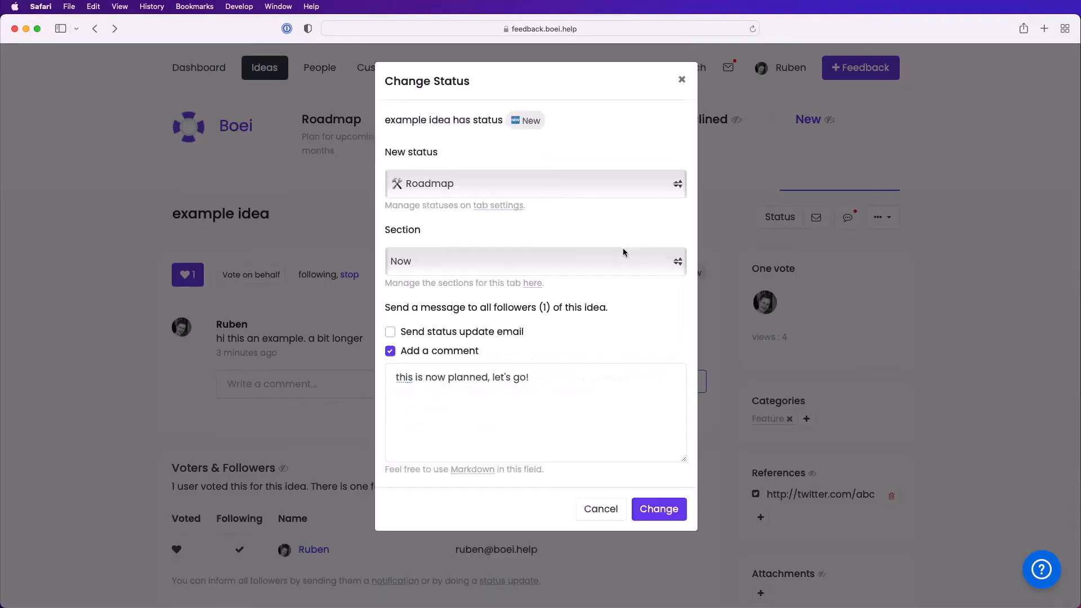
left_click(659, 509)
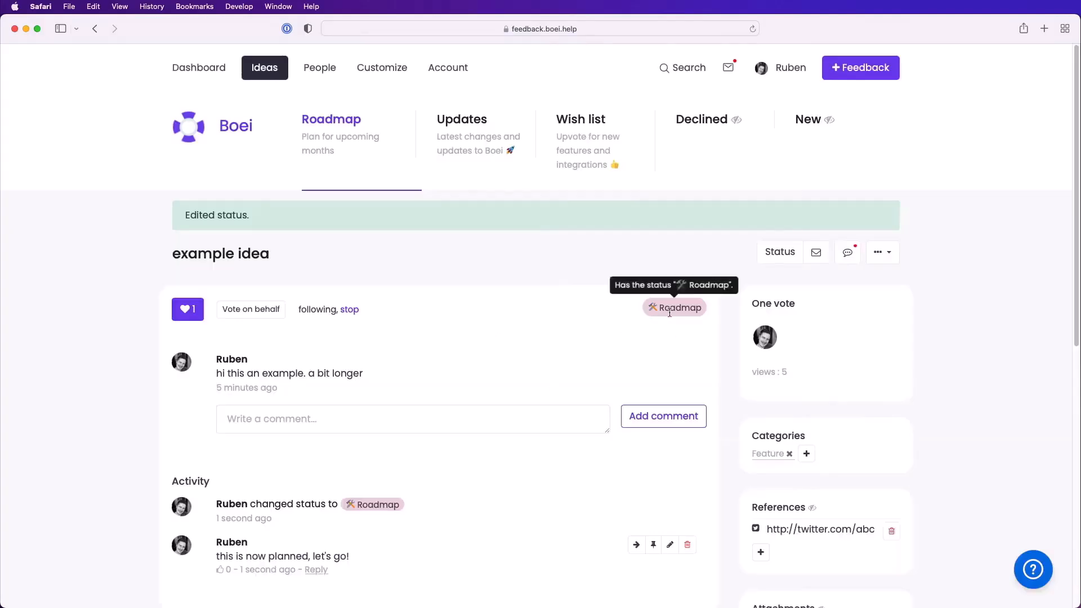
Review the example idea's activity and check its placement in the Now section of the Roadmap.
scroll(479, 311, "down", 3)
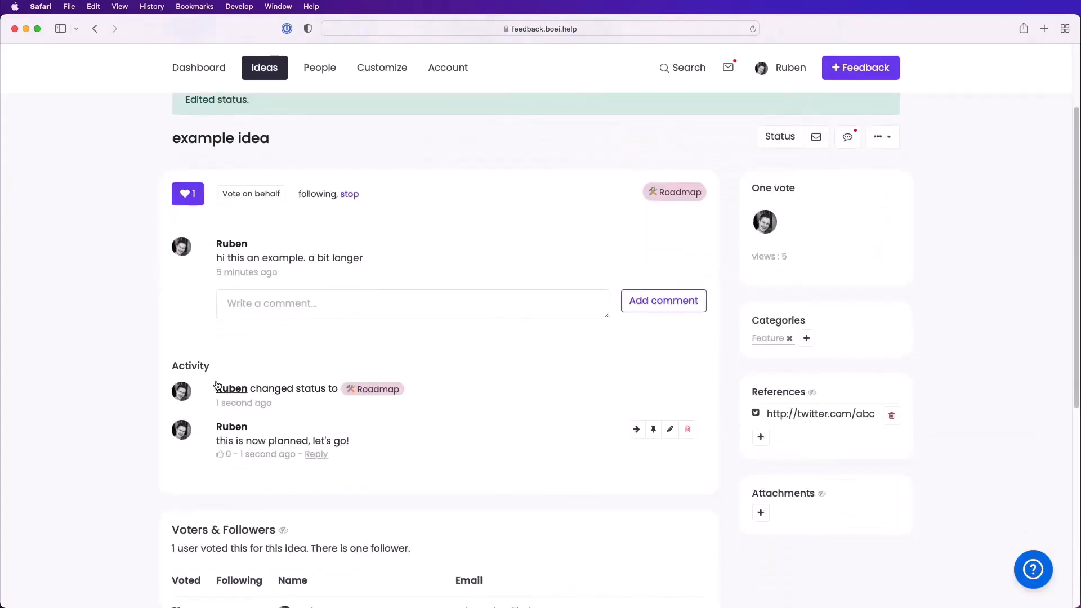
scroll(454, 388, "up", 3)
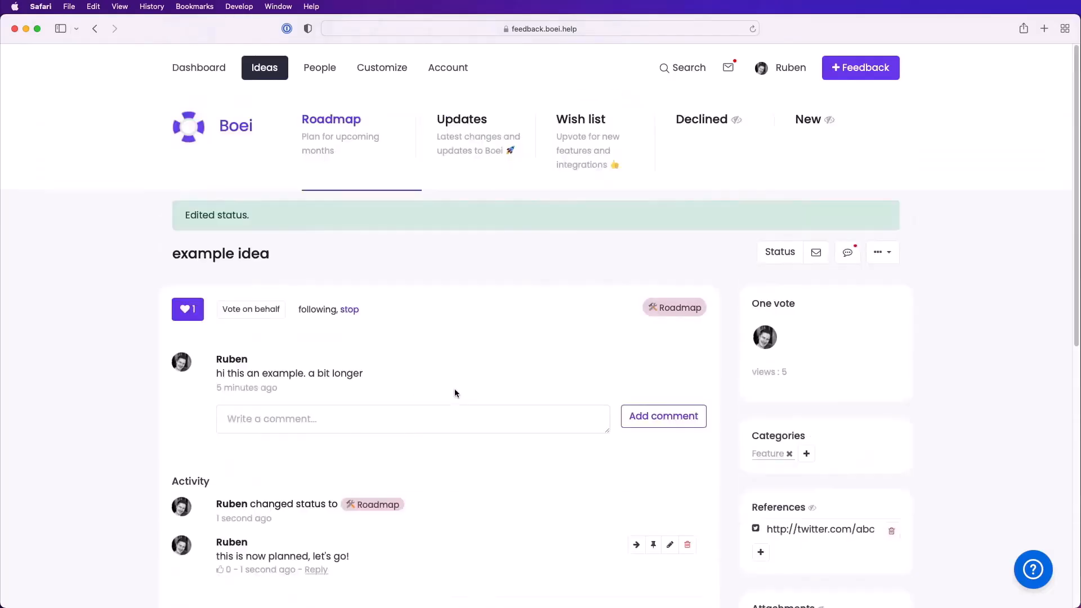
left_click(350, 147)
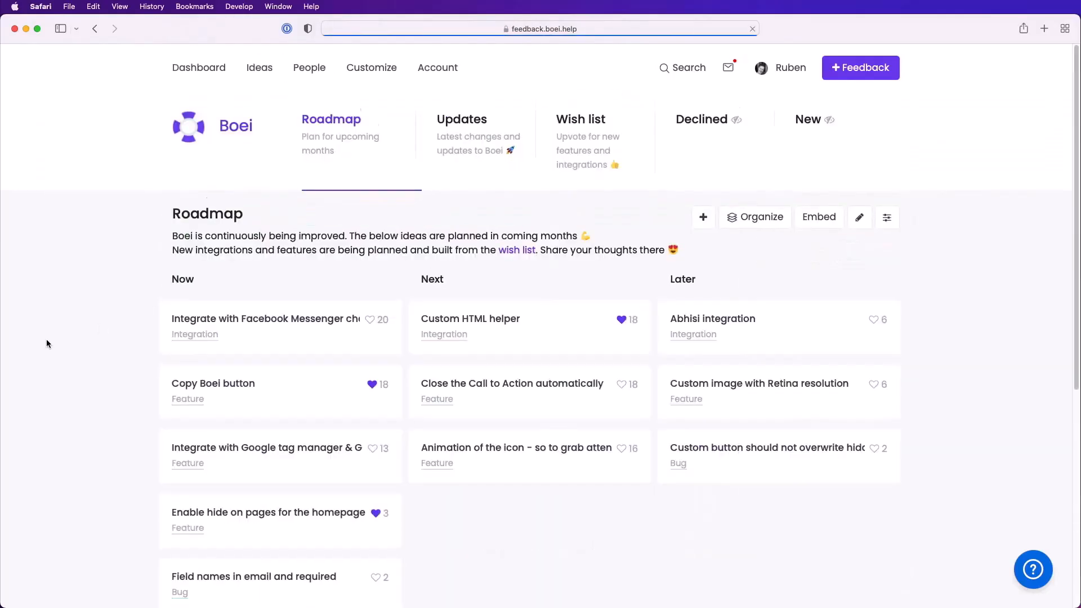
scroll(46, 339, "down", 3)
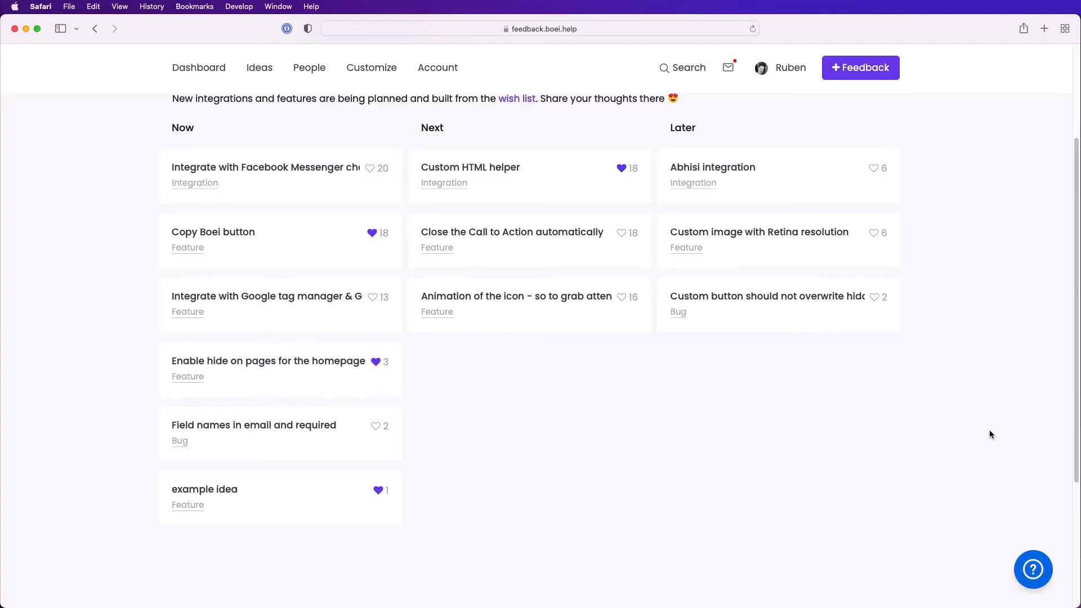
scroll(990, 431, "up", 5)
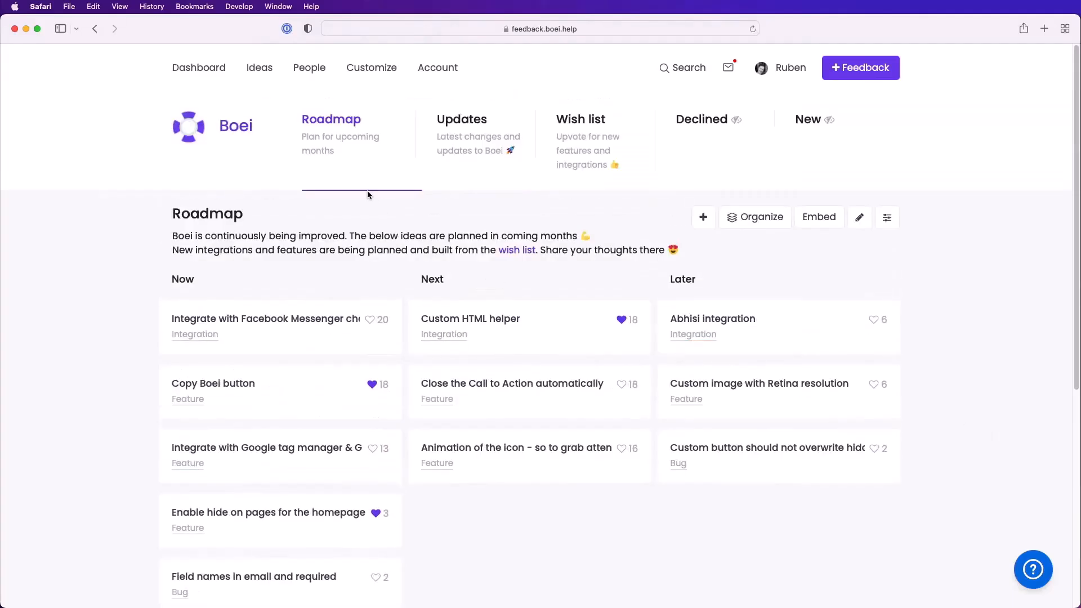
Open the idea prioritization view, filter it to posts gathering votes, and examine the chart and criteria table.
left_click(263, 75)
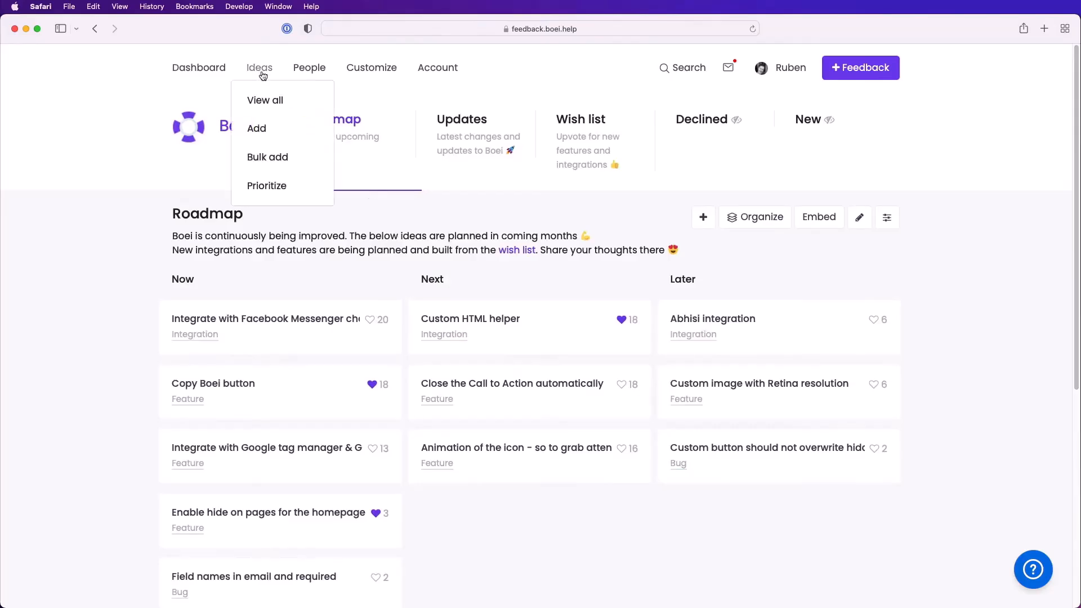
left_click(264, 185)
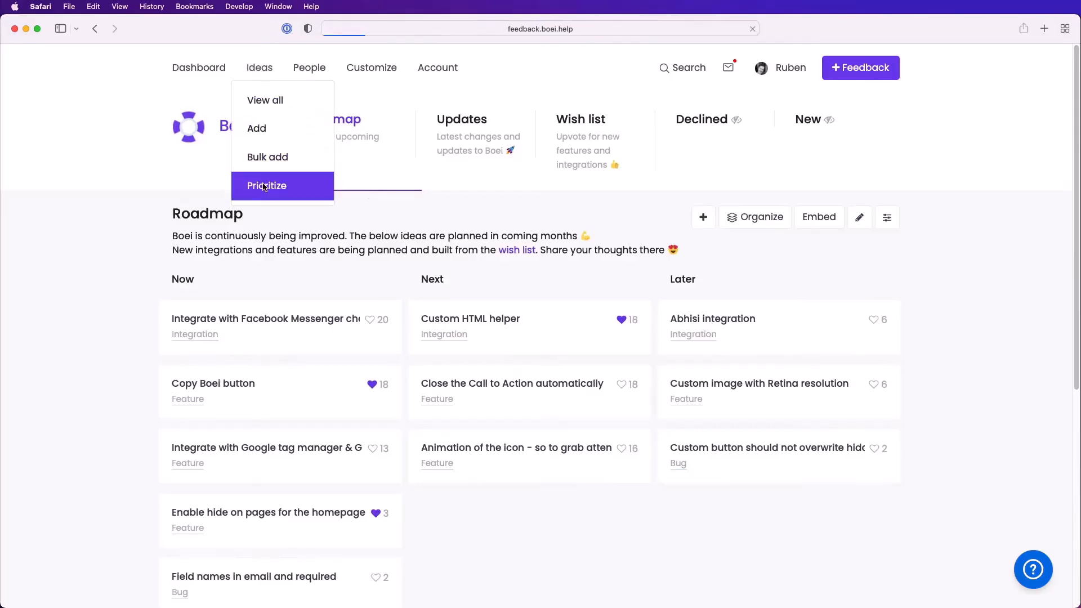
scroll(112, 277, "down", 3)
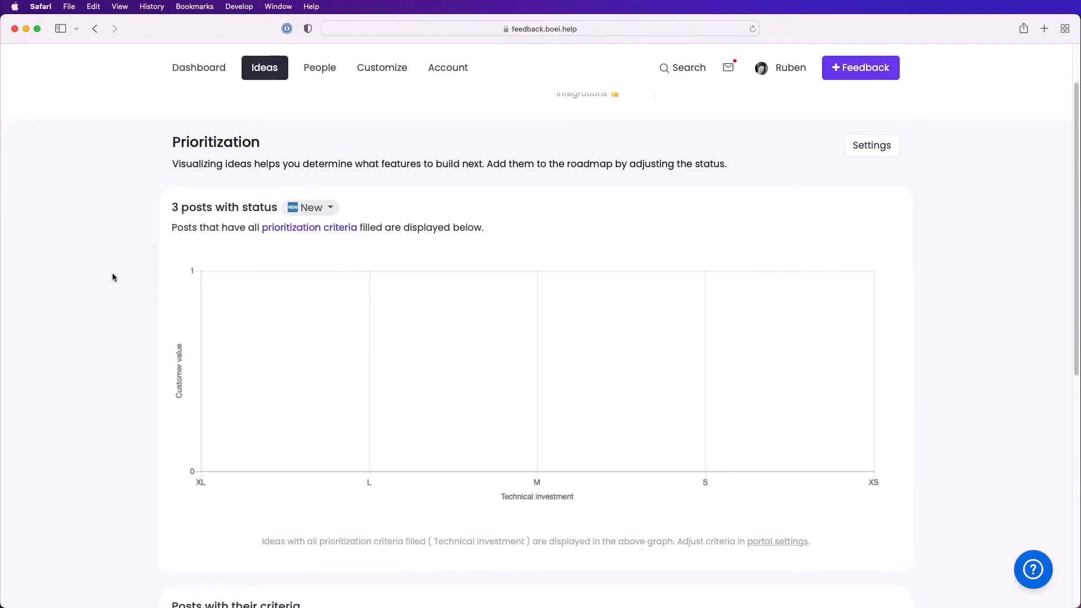
left_click(312, 207)
left_click(336, 235)
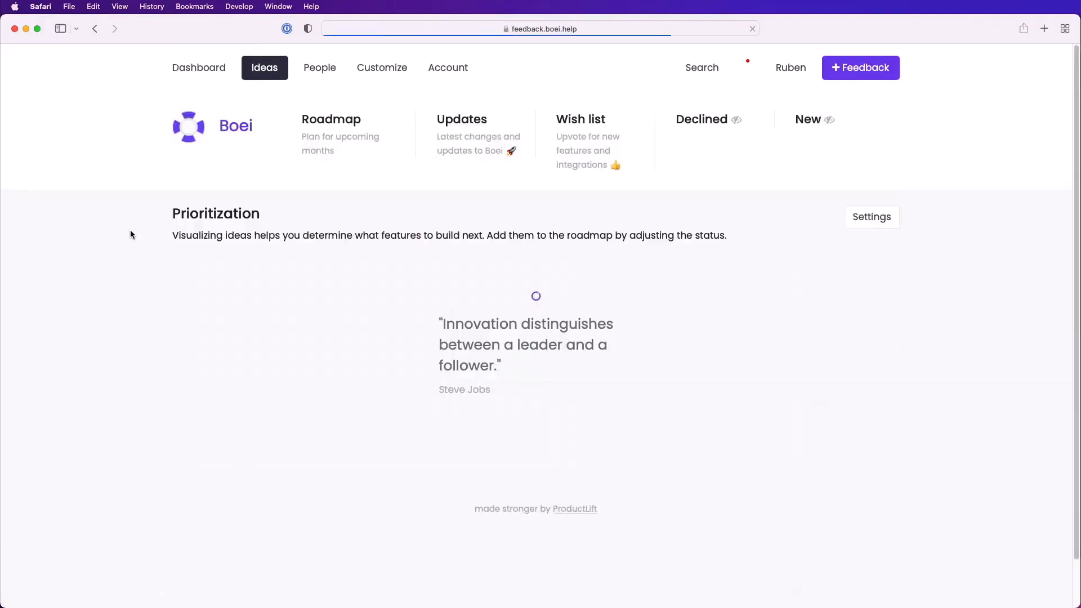
scroll(131, 233, "down", 3)
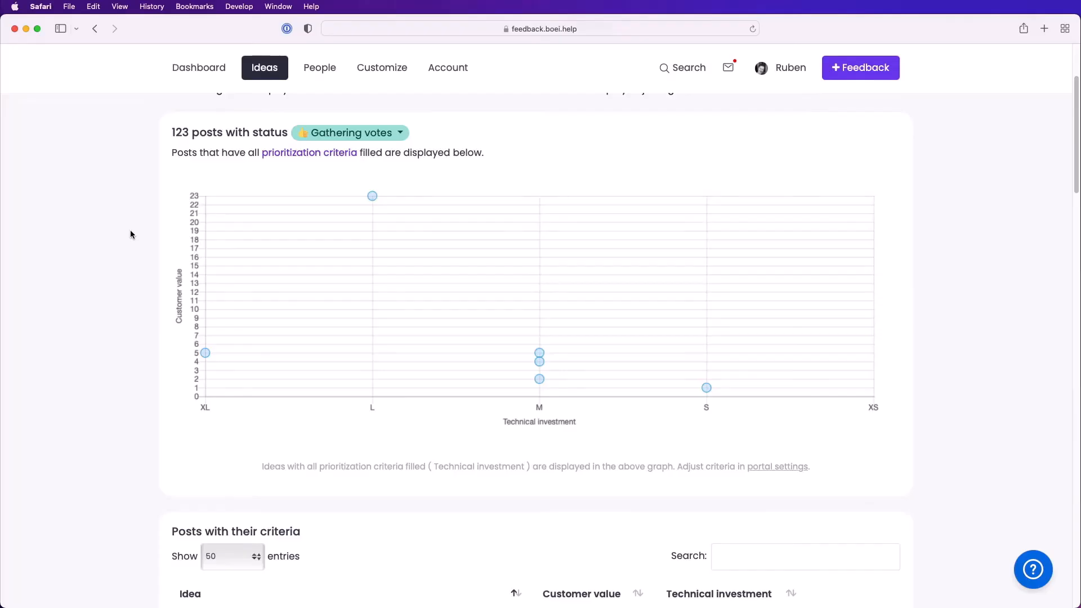
scroll(132, 285, "down", 9)
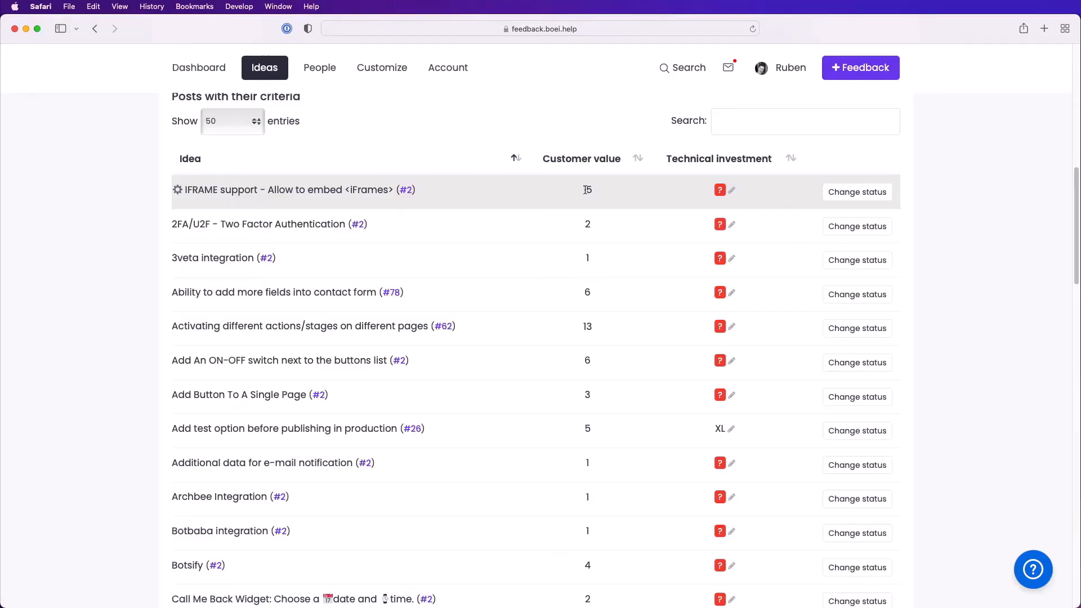
Examine the technical investment size options for the IFRAME support idea and close the criteria dialog without saving.
left_click(731, 190)
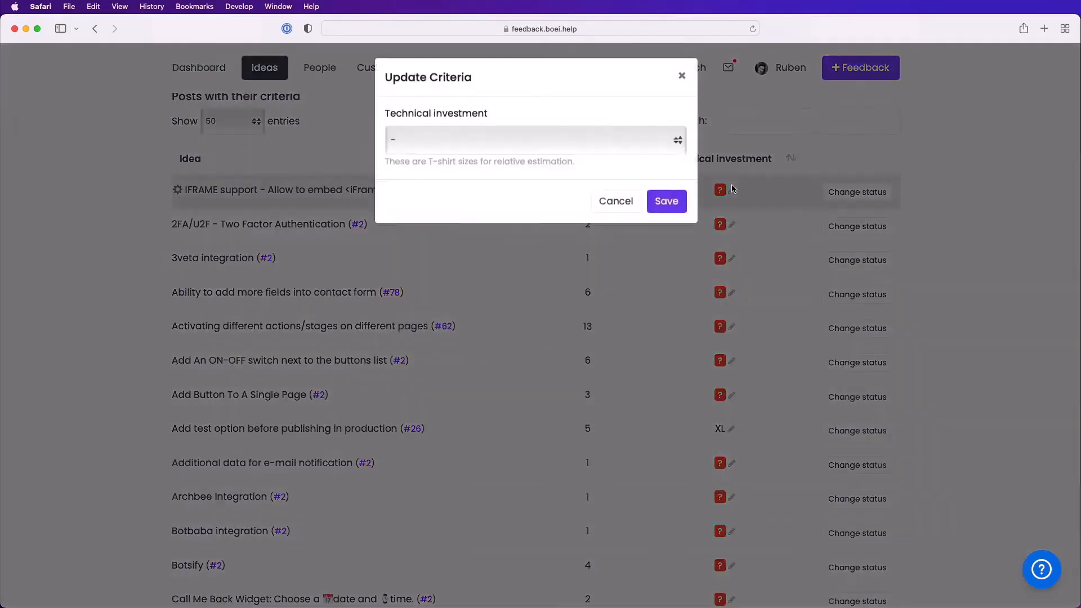
left_click(549, 146)
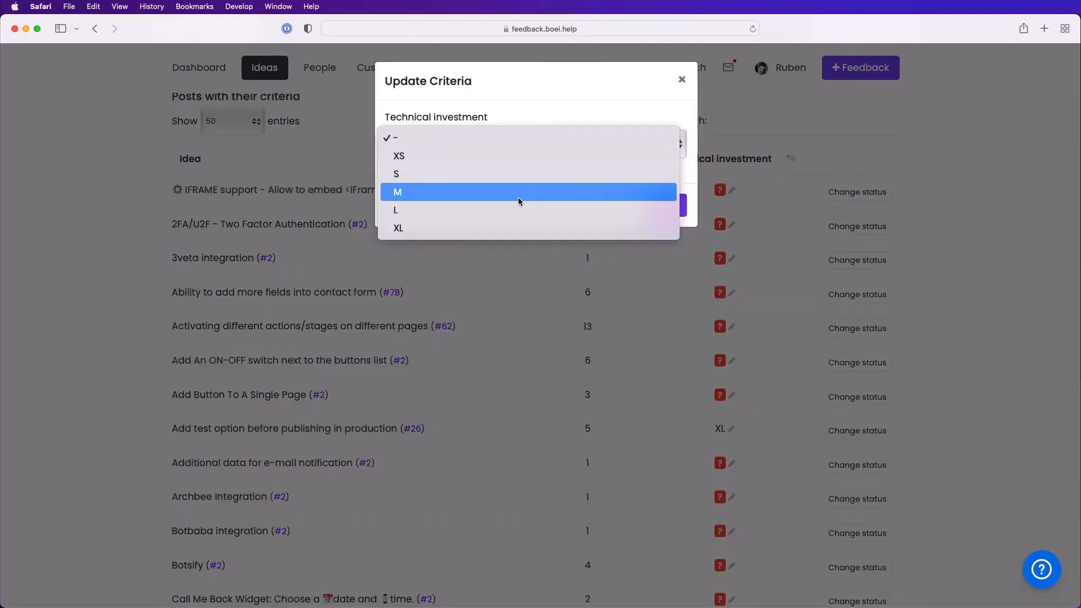
left_click(675, 92)
left_click(682, 81)
Open the prioritization settings and examine the technical investment types and business value criteria without saving any change.
scroll(924, 150, "up", 10)
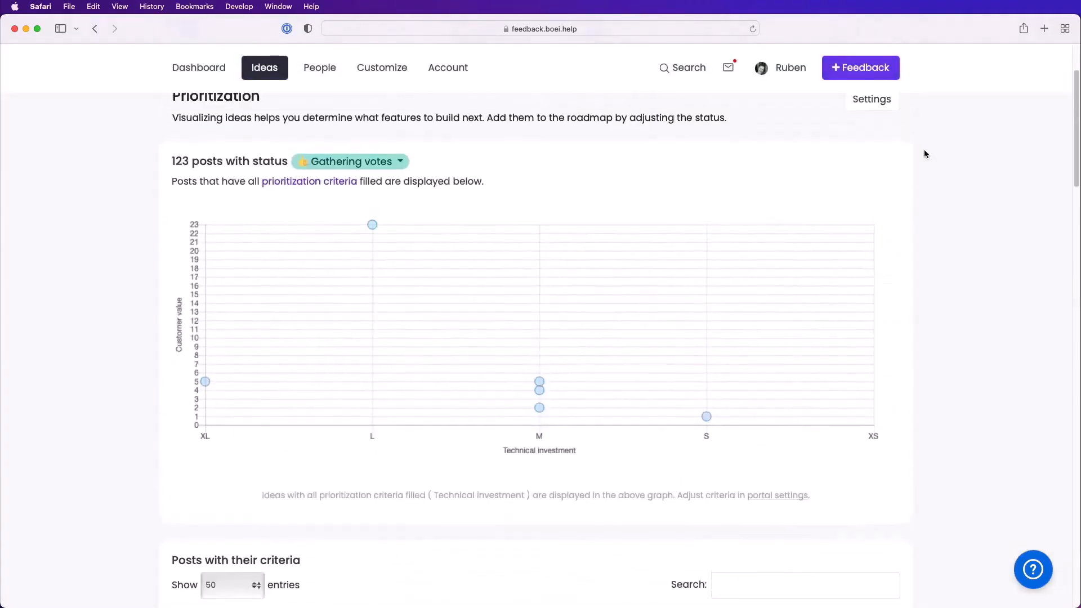
scroll(900, 136, "up", 1)
left_click(883, 130)
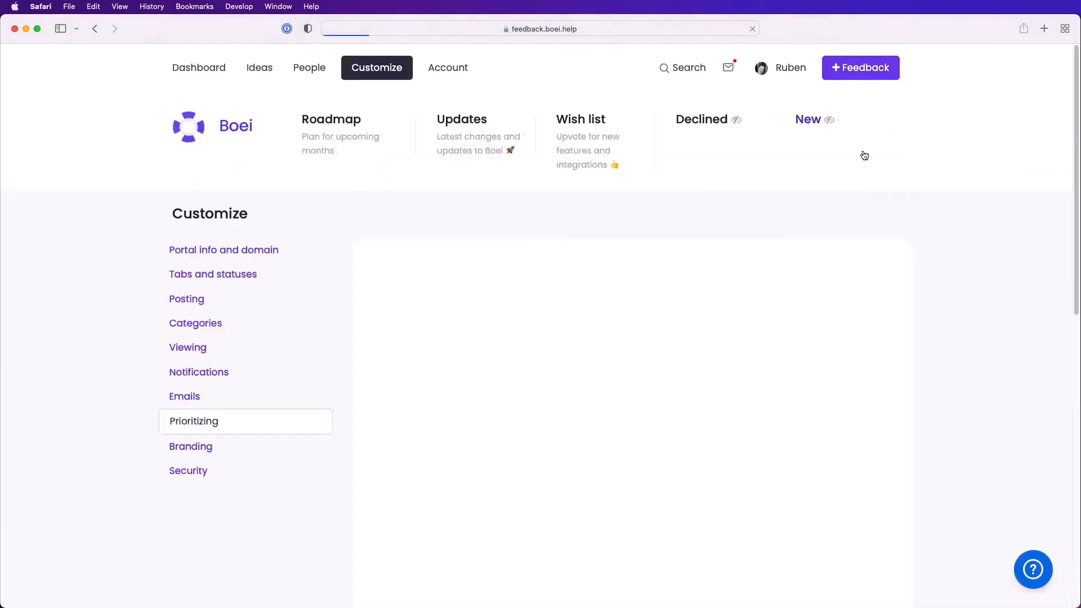
scroll(655, 291, "down", 3)
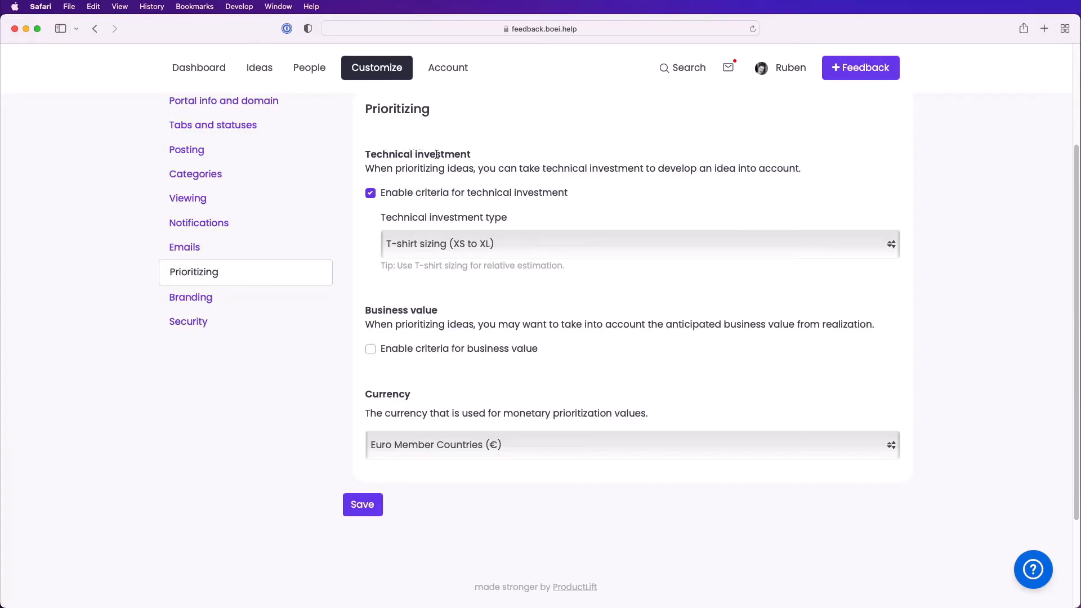
left_click(465, 249)
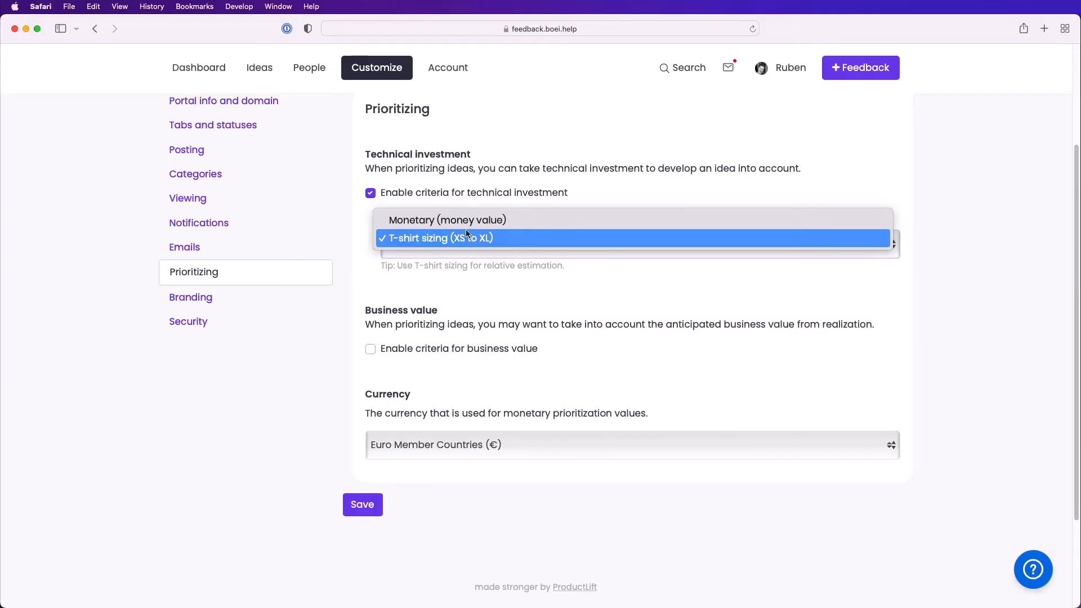
left_click(492, 297)
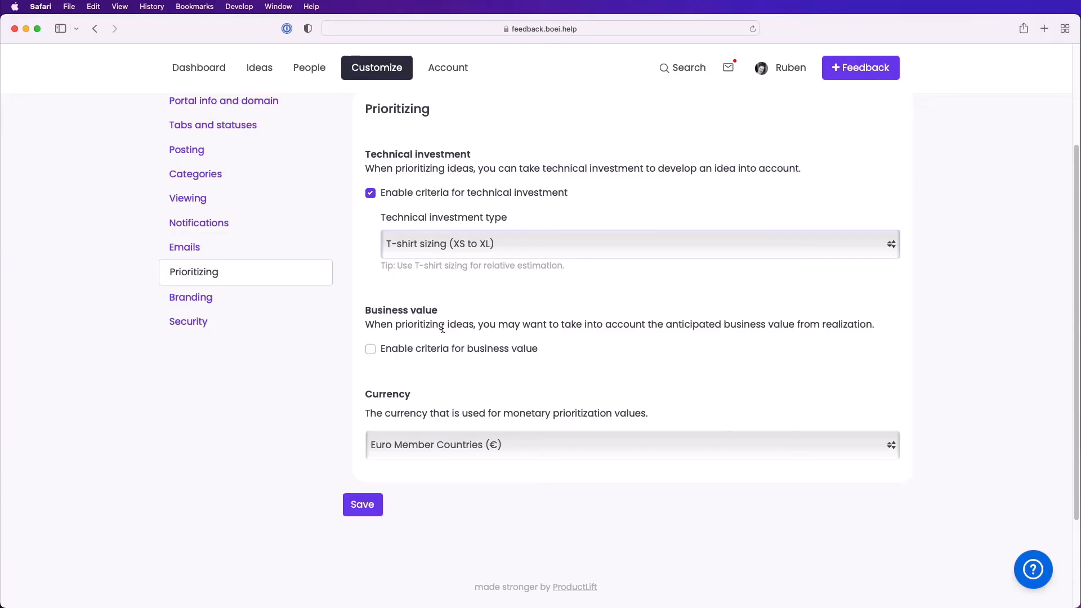
left_click(452, 349)
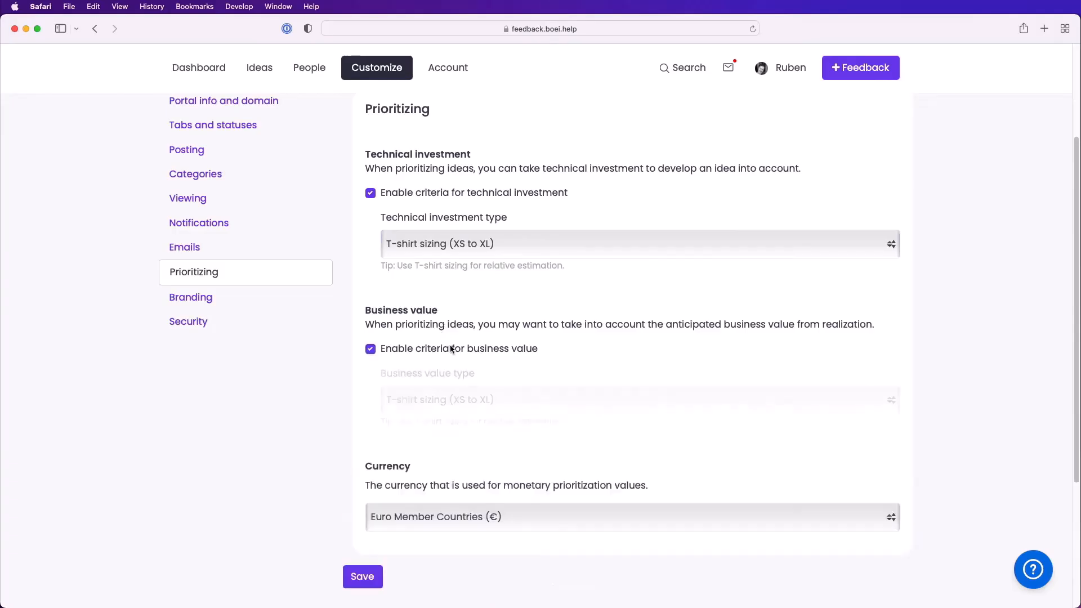
left_click(487, 349)
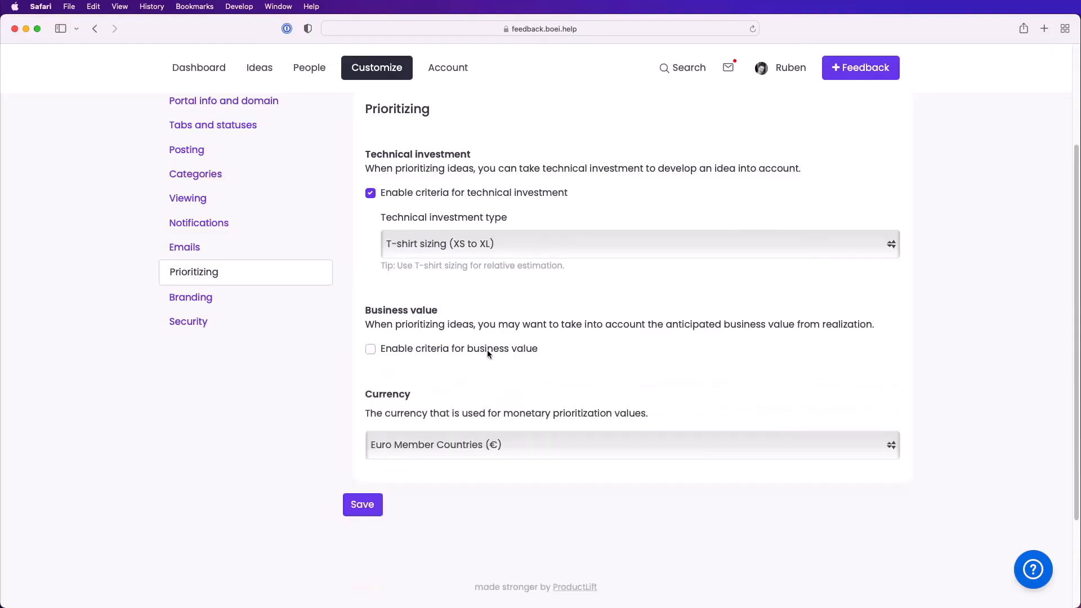
Return to the prioritization chart and inspect the ideas plotted by customer value and technical investment.
left_click(95, 28)
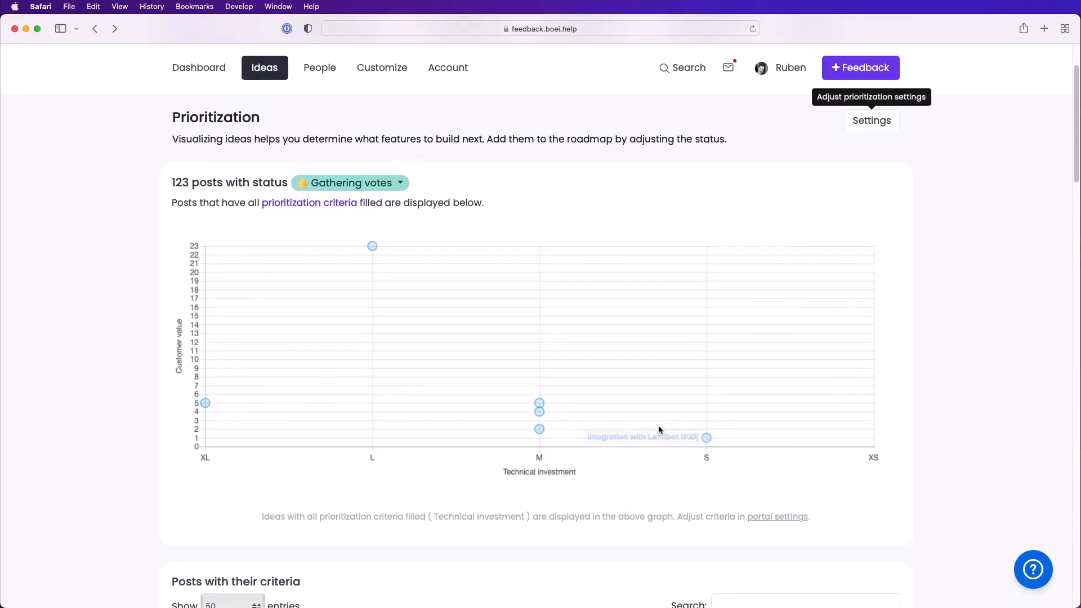
mouse_move(540, 406)
scroll(927, 269, "up", 3)
Open the example idea from the Roadmap and change its status to Now available, without a status email or comment.
left_click(349, 122)
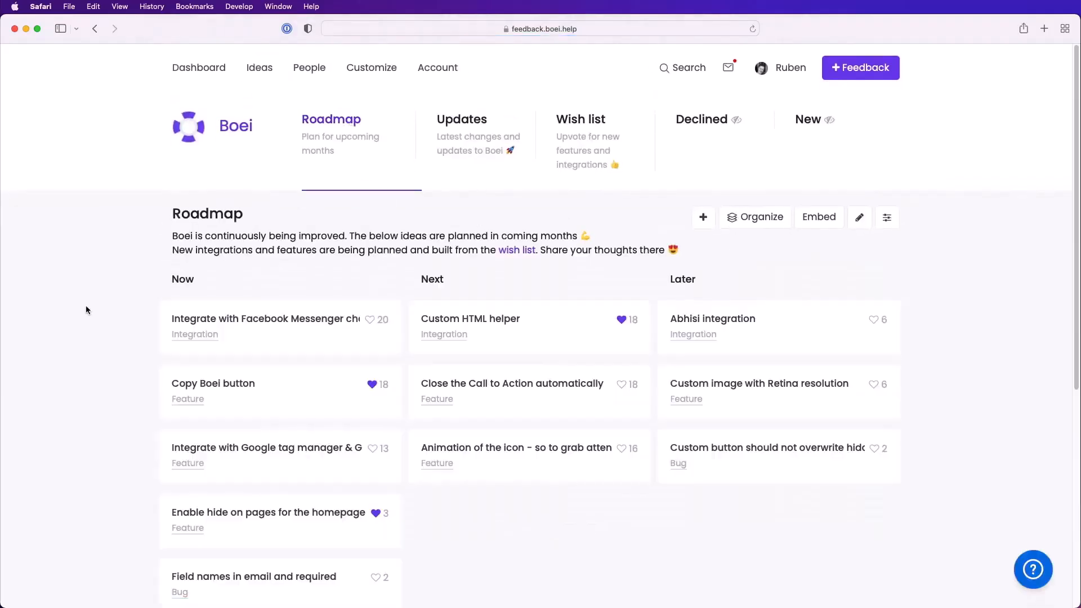
scroll(86, 309, "down", 2)
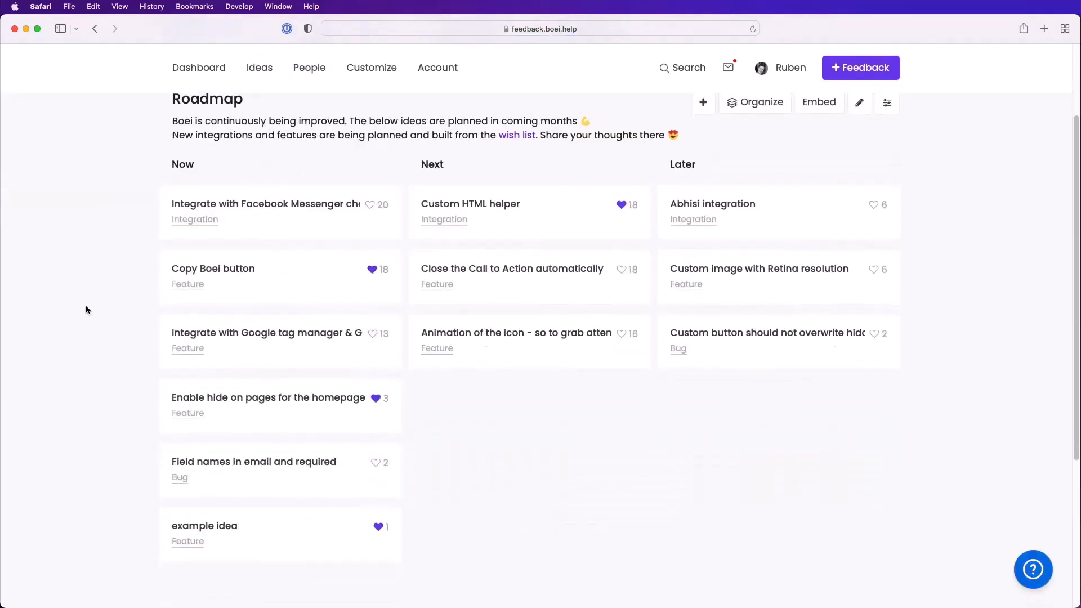
left_click(264, 533)
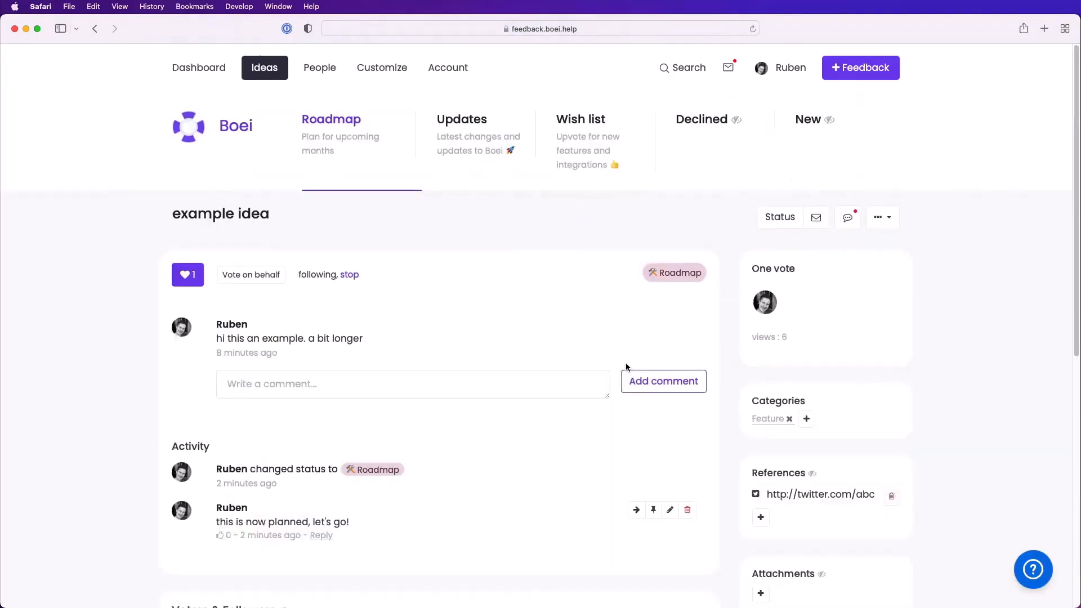
left_click(787, 220)
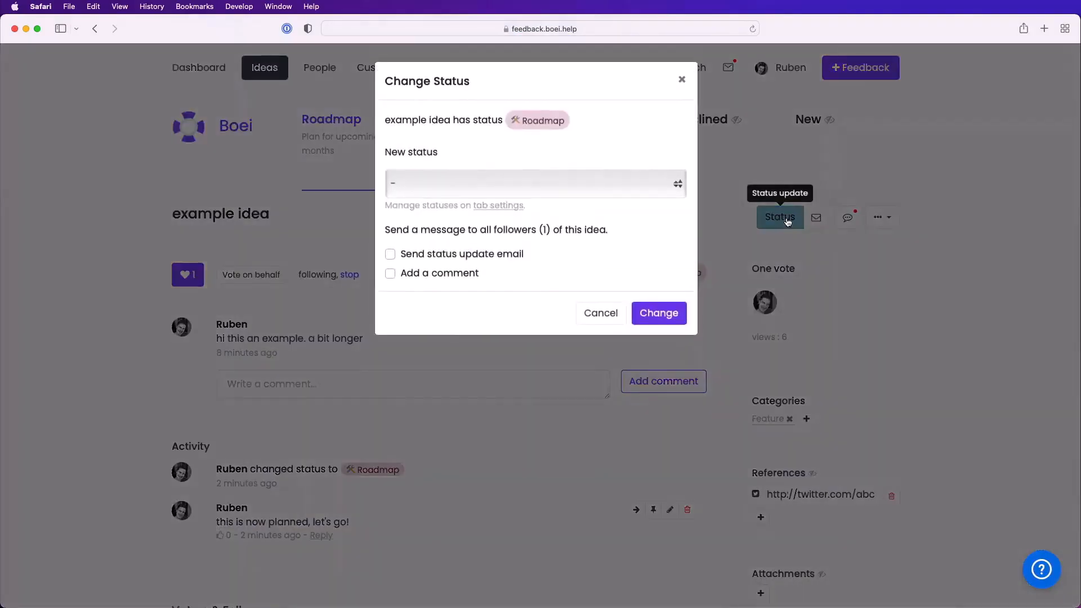
left_click(582, 184)
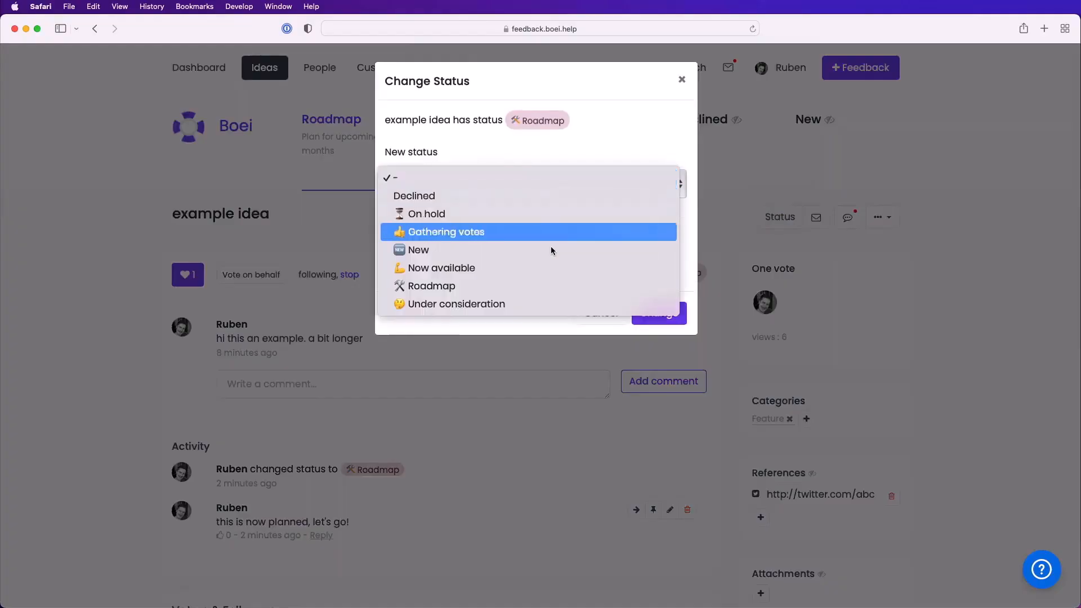
left_click(535, 270)
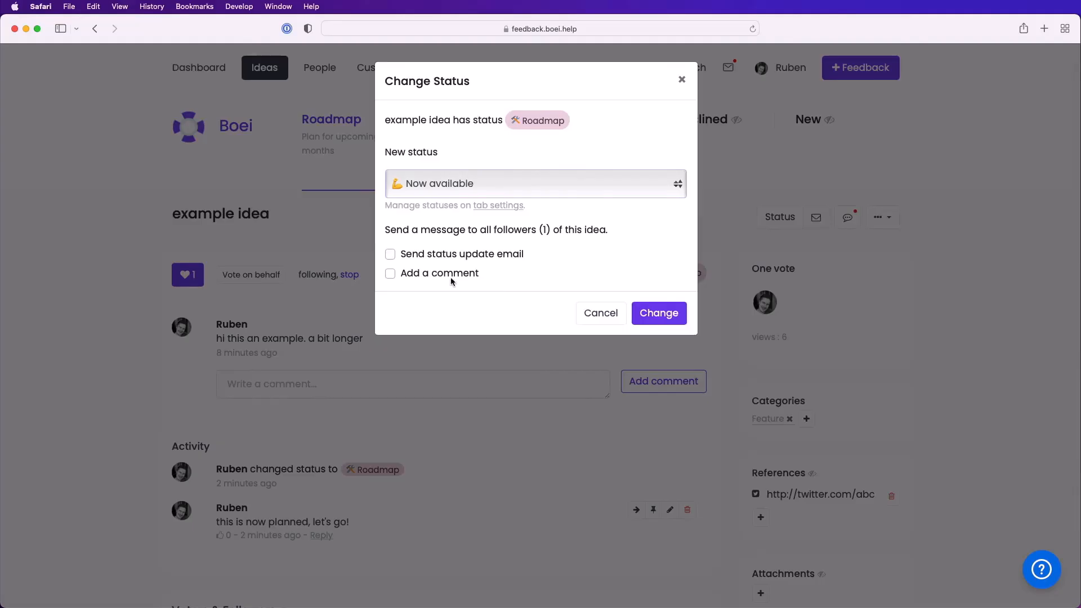
left_click(659, 313)
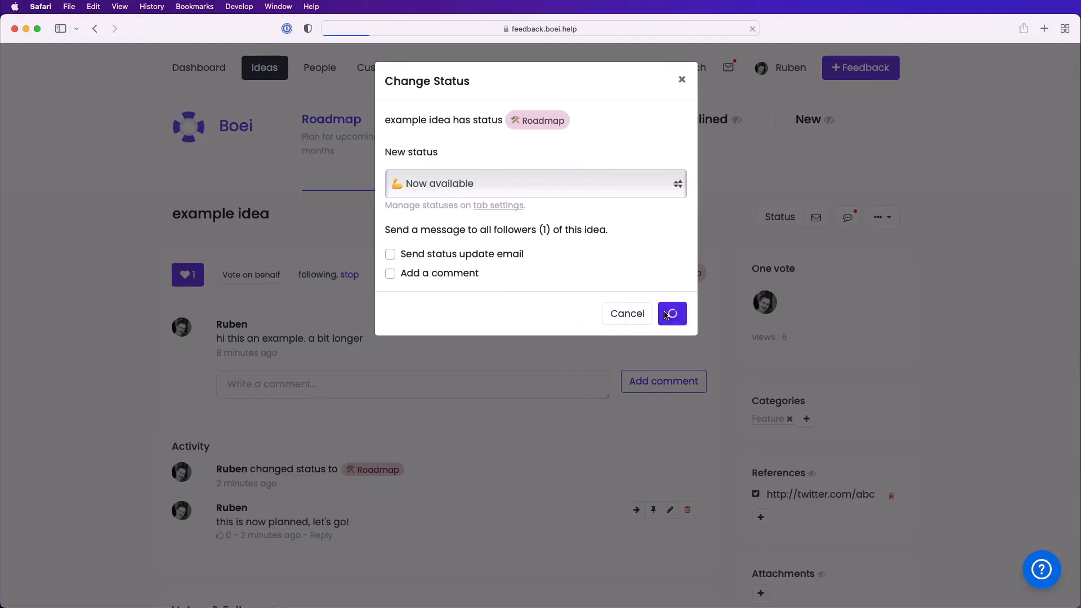
Review the example idea's status activity and check its entry in Updates.
scroll(478, 320, "down", 1)
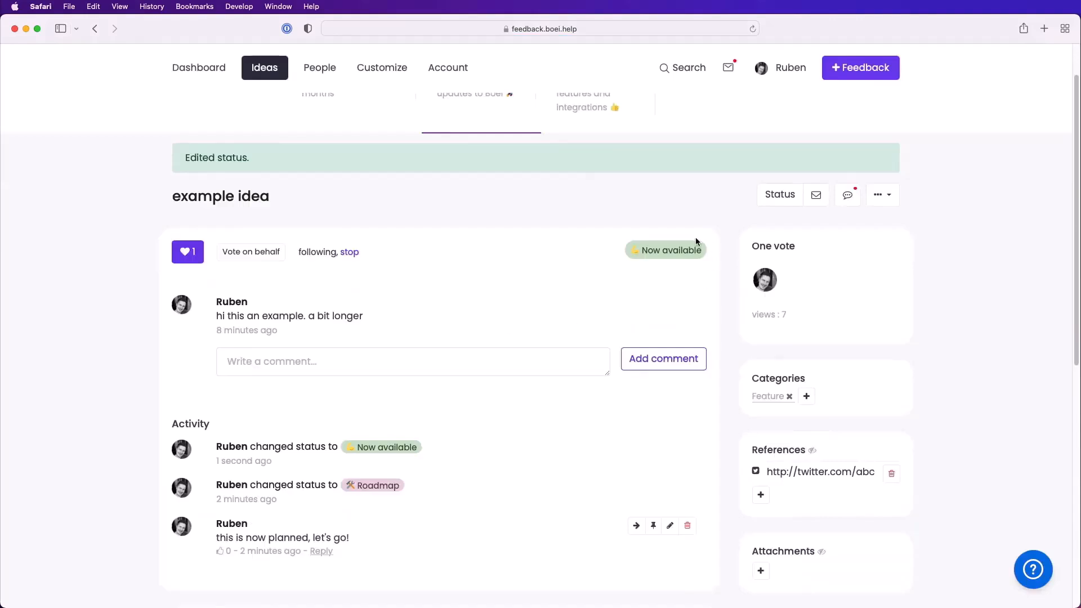
scroll(525, 276, "up", 2)
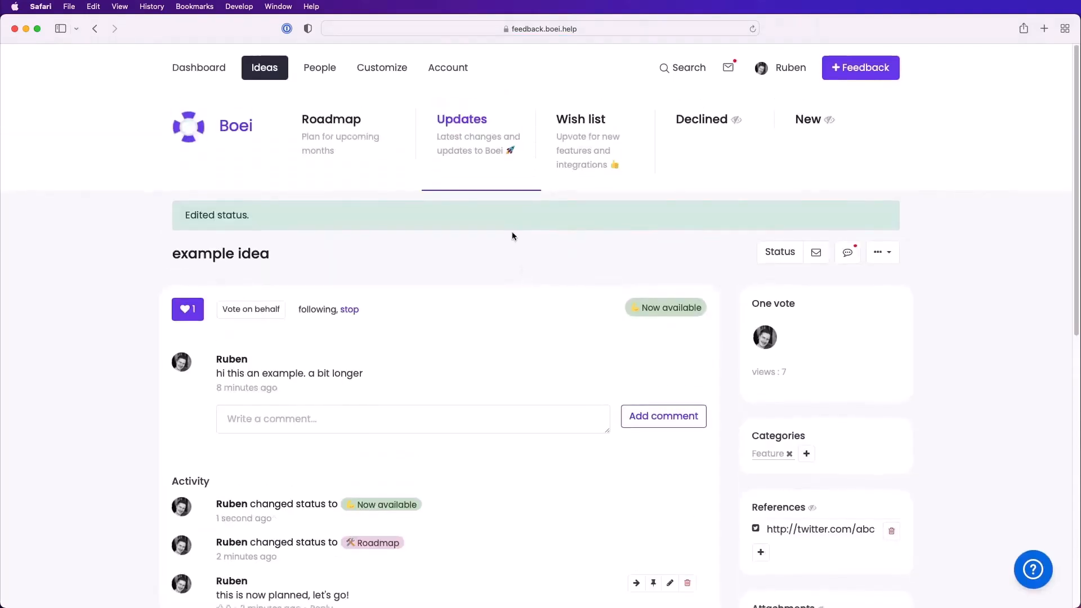
left_click(469, 119)
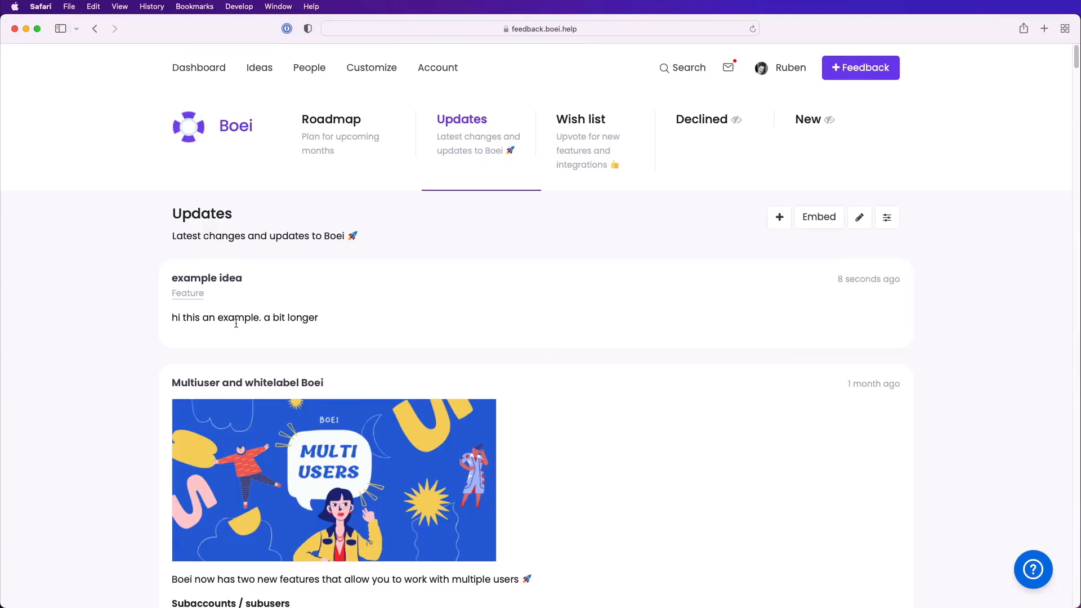
Reopen the example idea from Updates and add the comment "He this example idea is now ready!".
left_click(231, 280)
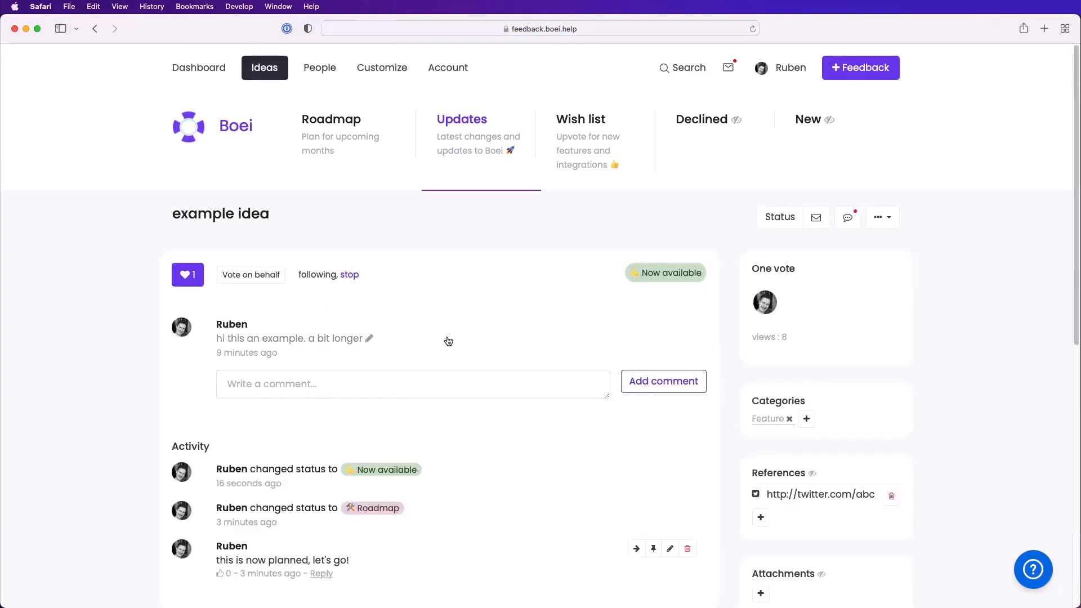
scroll(447, 341, "down", 3)
left_click(413, 285)
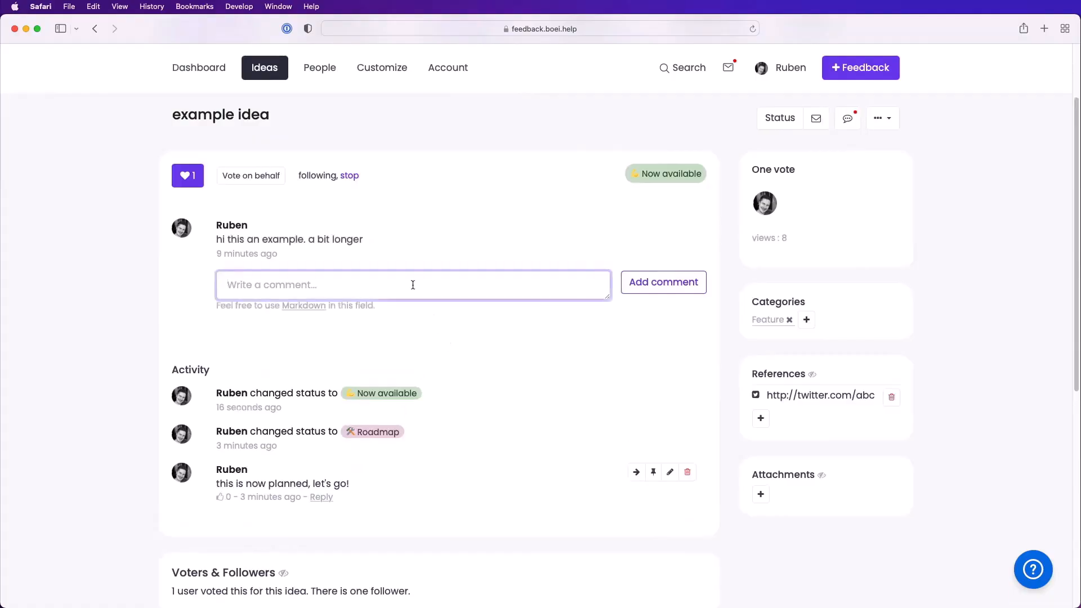
type("He this exam")
key("BackSpace")
key("BackSpace")
key("BackSpace")
type("e")
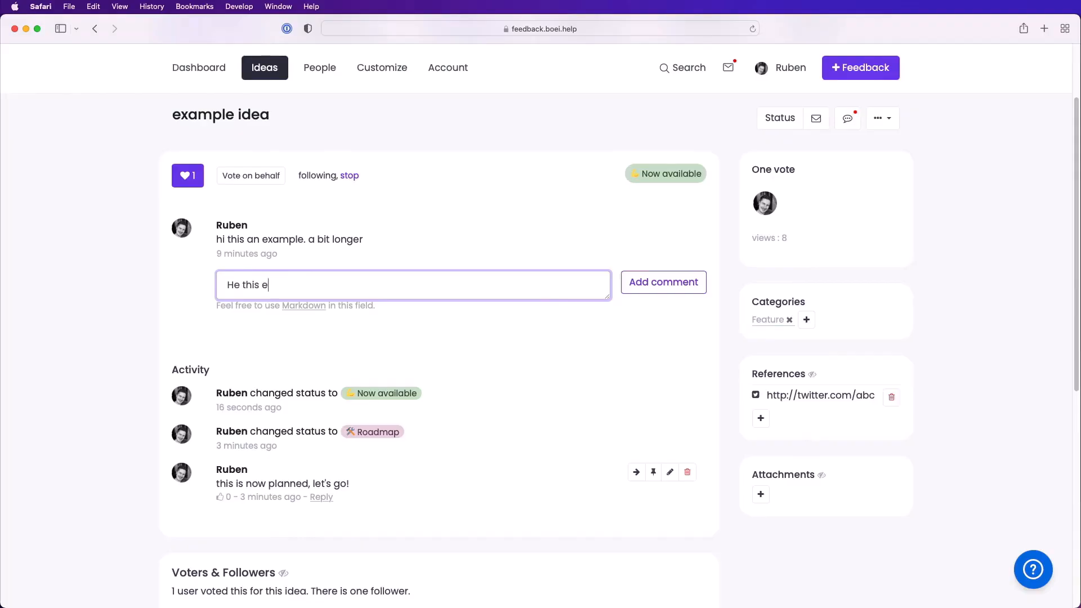
type("xample idea ")
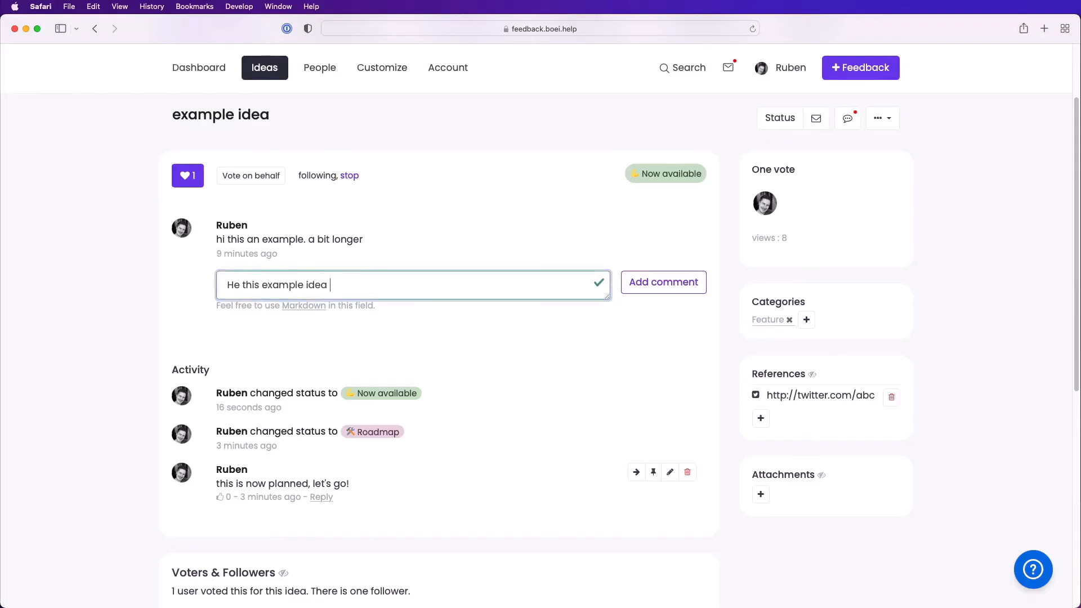
type("is now ready!")
left_click(648, 282)
Use the example idea's new "now ready" comment as its changelog text.
scroll(531, 237, "down", 5)
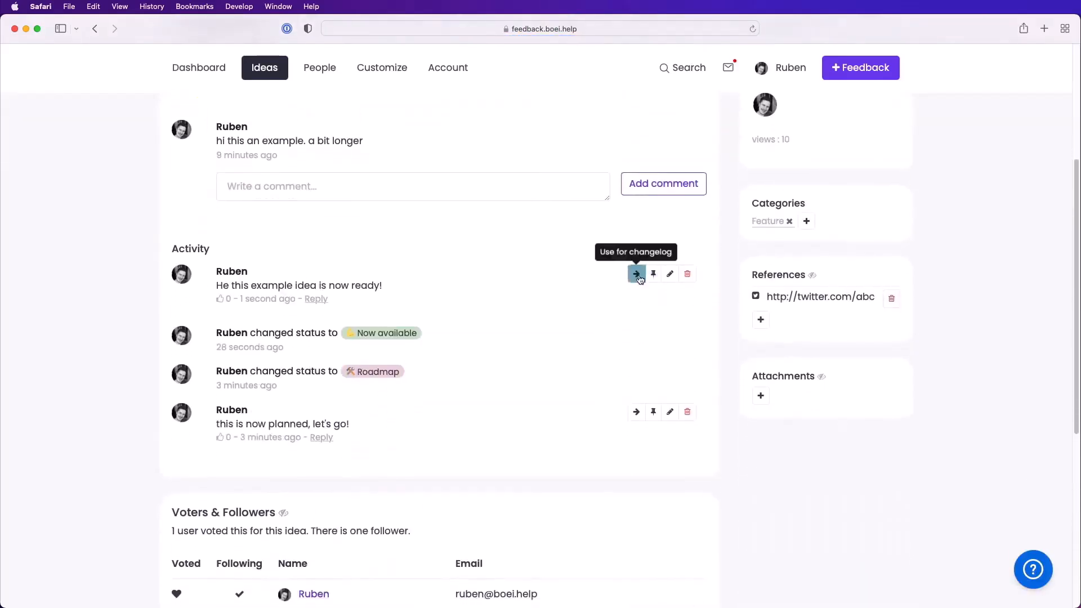
left_click(638, 274)
scroll(639, 276, "down", 3)
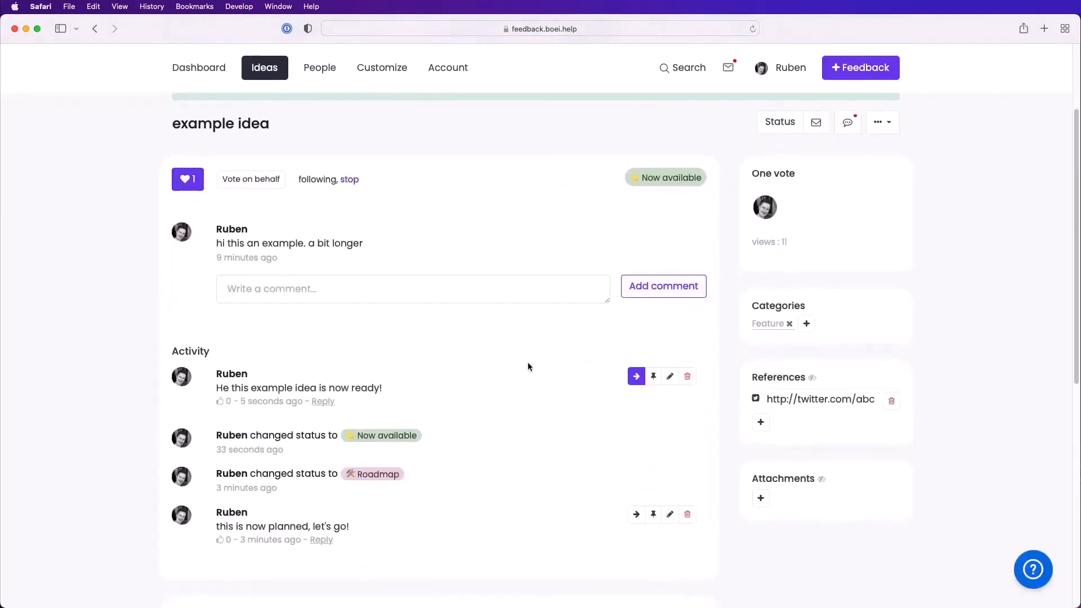
Check the example idea's entry in Updates and open the Multiuser and whitelabel Boei update.
scroll(528, 363, "up", 3)
left_click(473, 122)
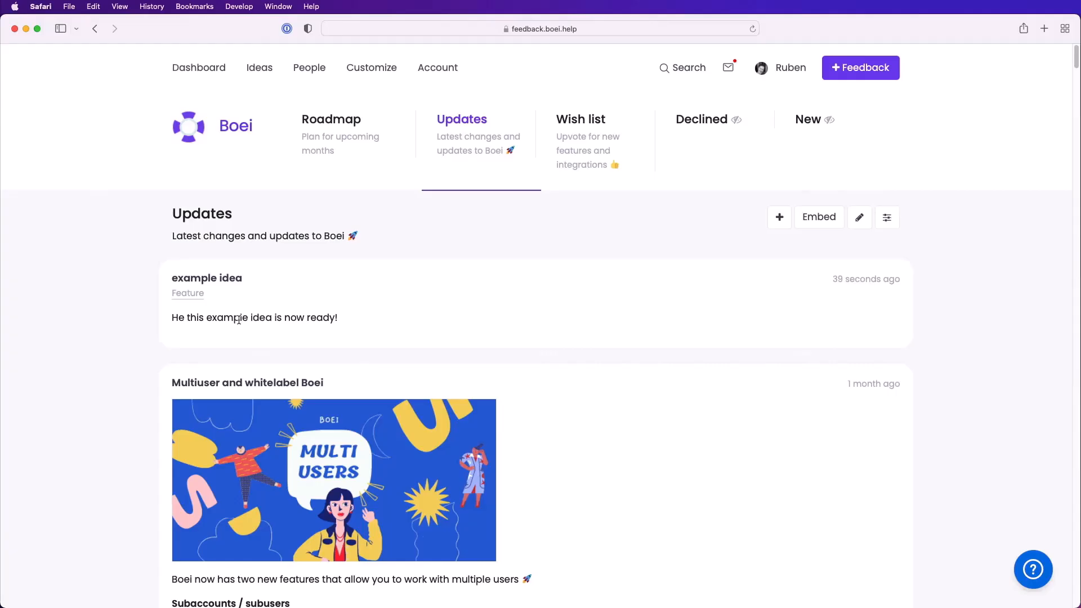
scroll(50, 356, "down", 3)
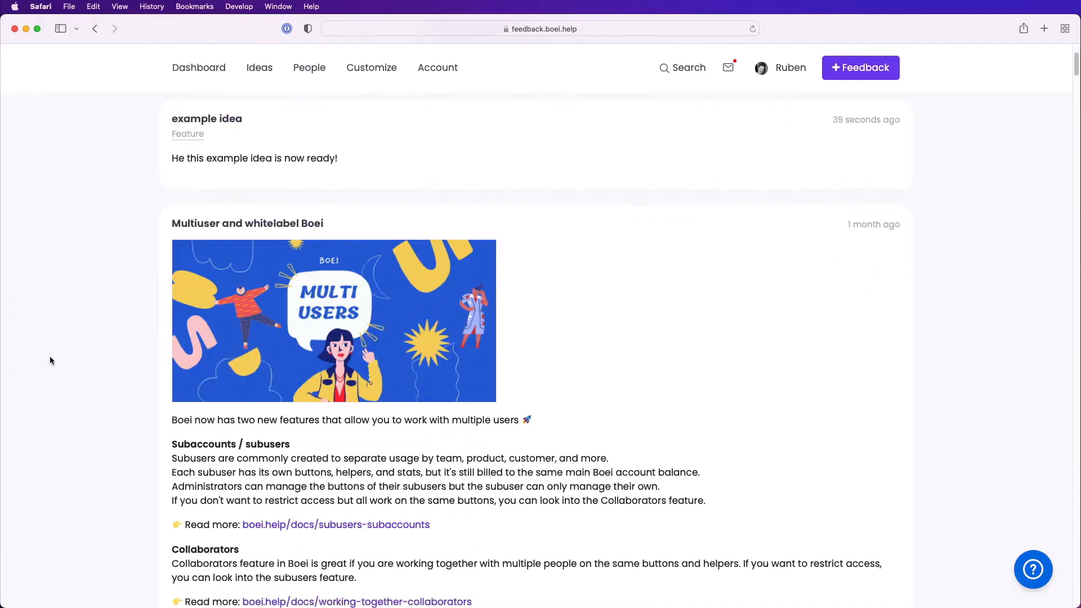
left_click(186, 224)
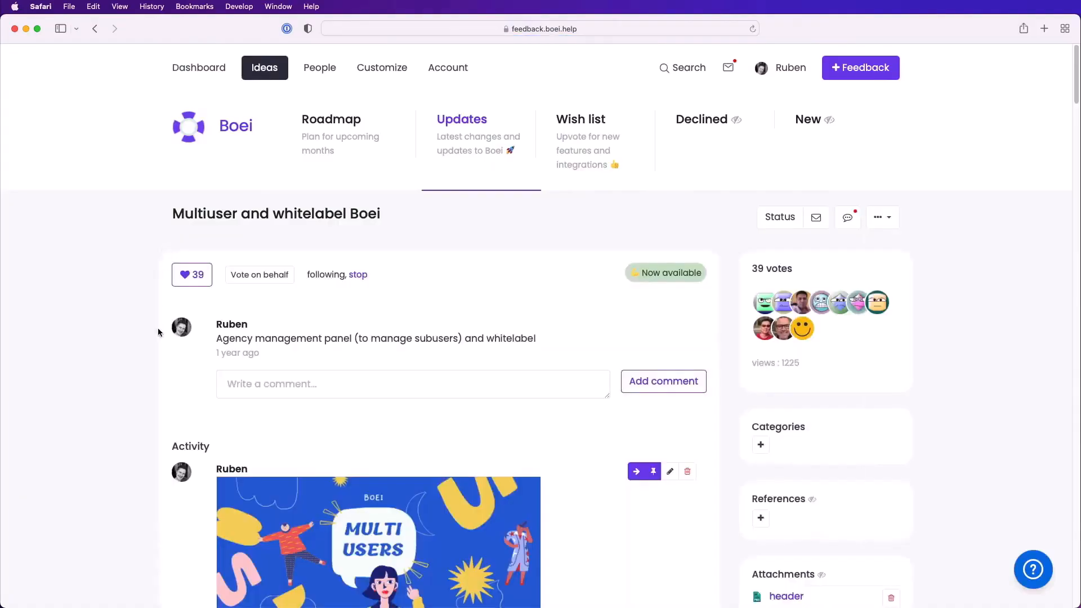
Review the Multiuser and whitelabel Boei update's announcement text, user comments with replies, and status change history.
scroll(164, 326, "down", 2)
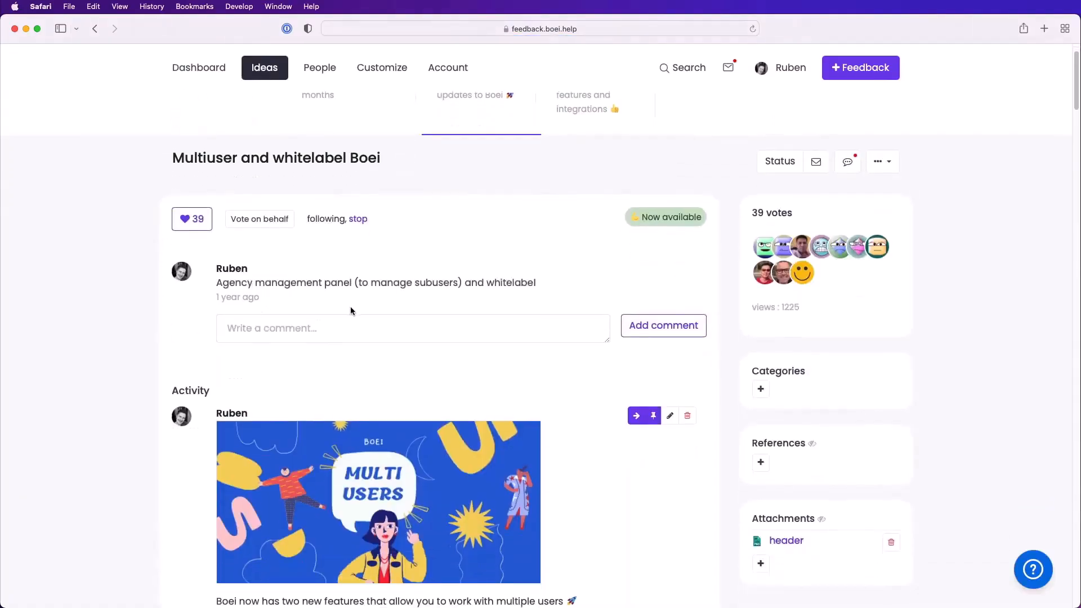
scroll(156, 361, "down", 6)
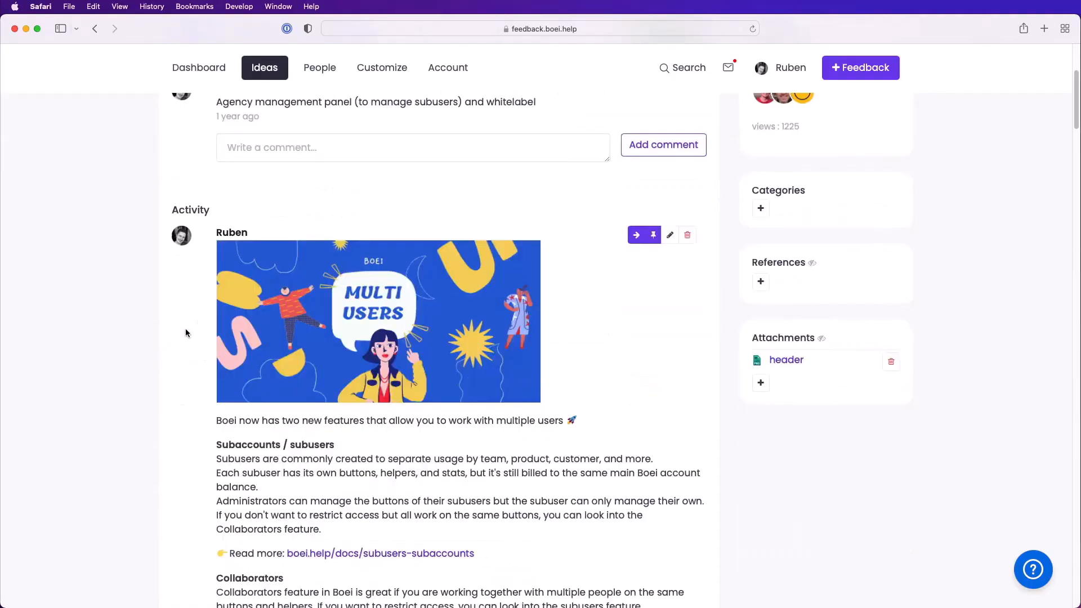
scroll(161, 350, "down", 5)
scroll(162, 353, "down", 1)
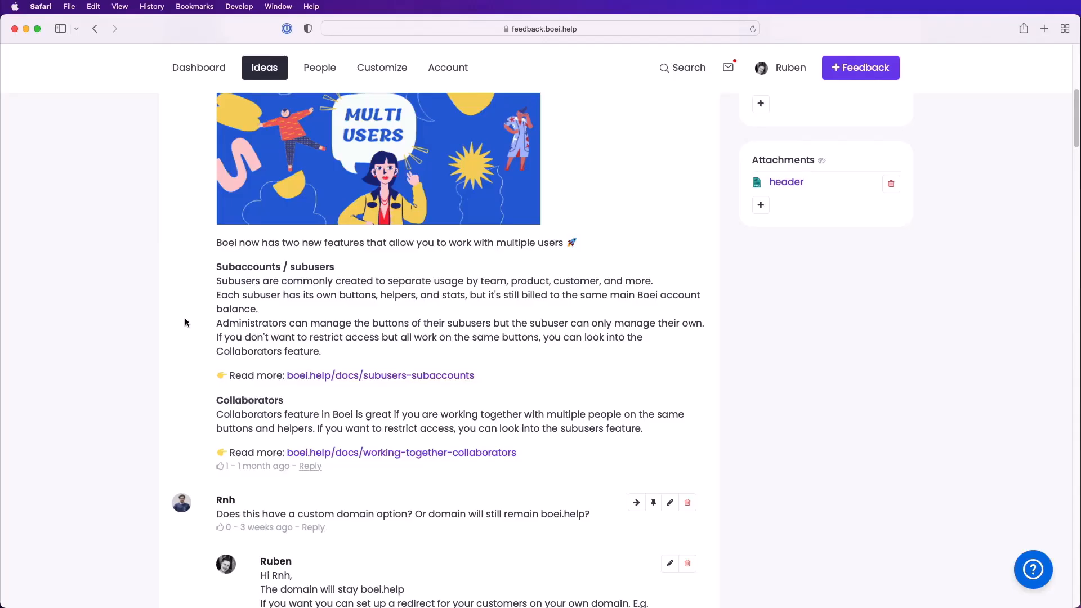
scroll(186, 322, "down", 10)
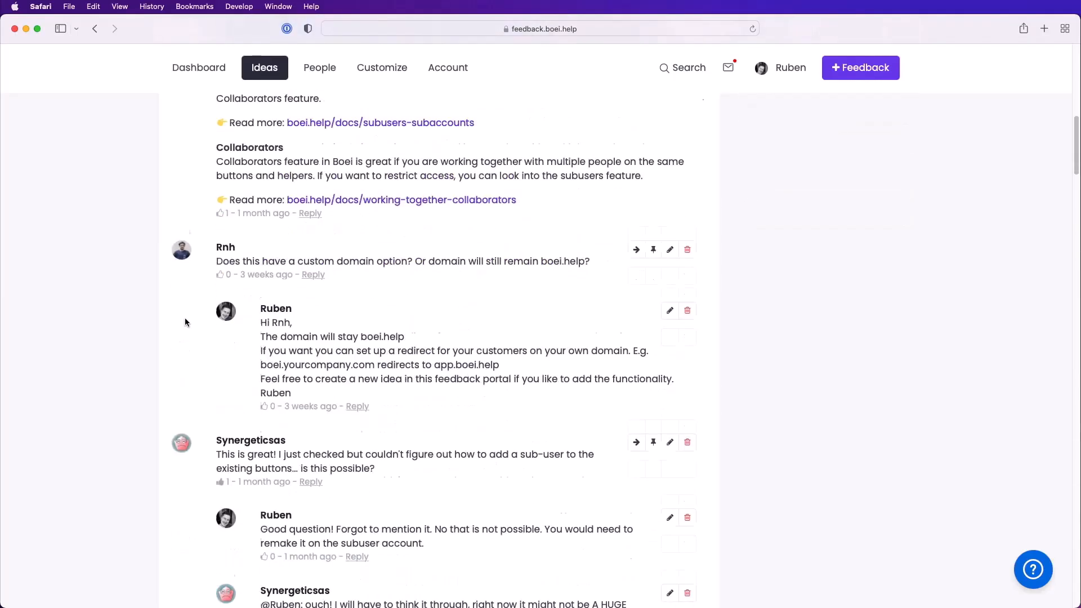
scroll(184, 322, "down", 9)
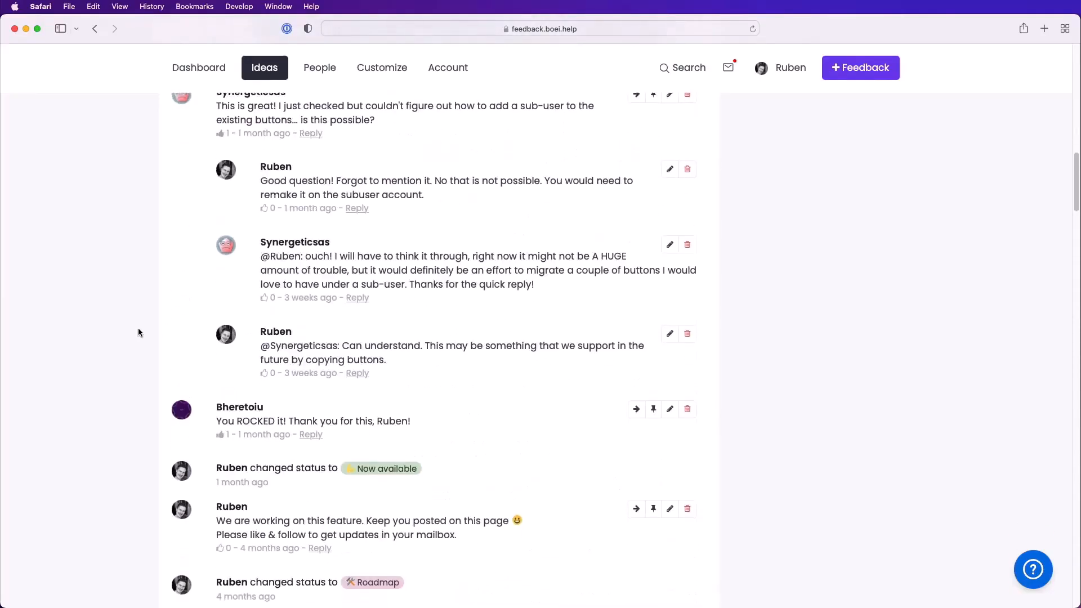
scroll(138, 332, "down", 3)
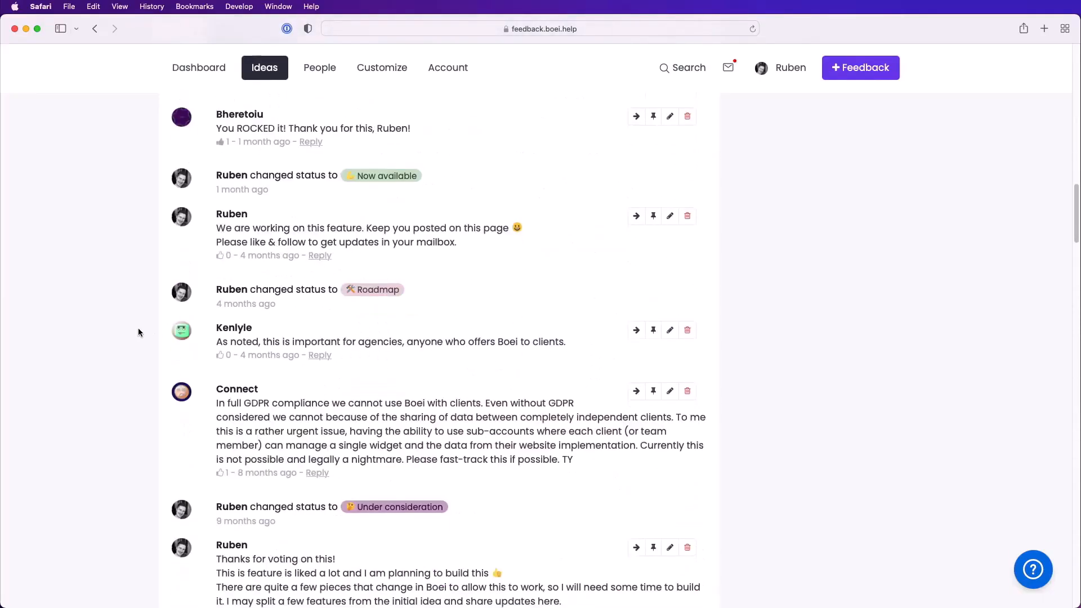
scroll(139, 332, "up", 15)
scroll(138, 332, "up", 20)
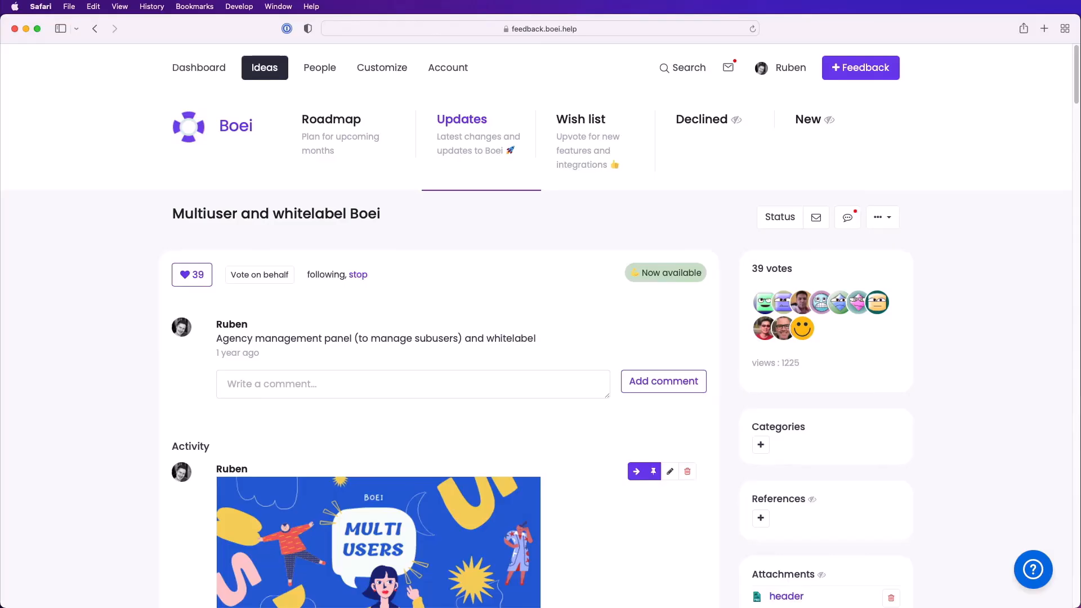
Go to ProductLift's own feedback portal at feedback.productlift.dev.
left_click(655, 29)
type("feedb")
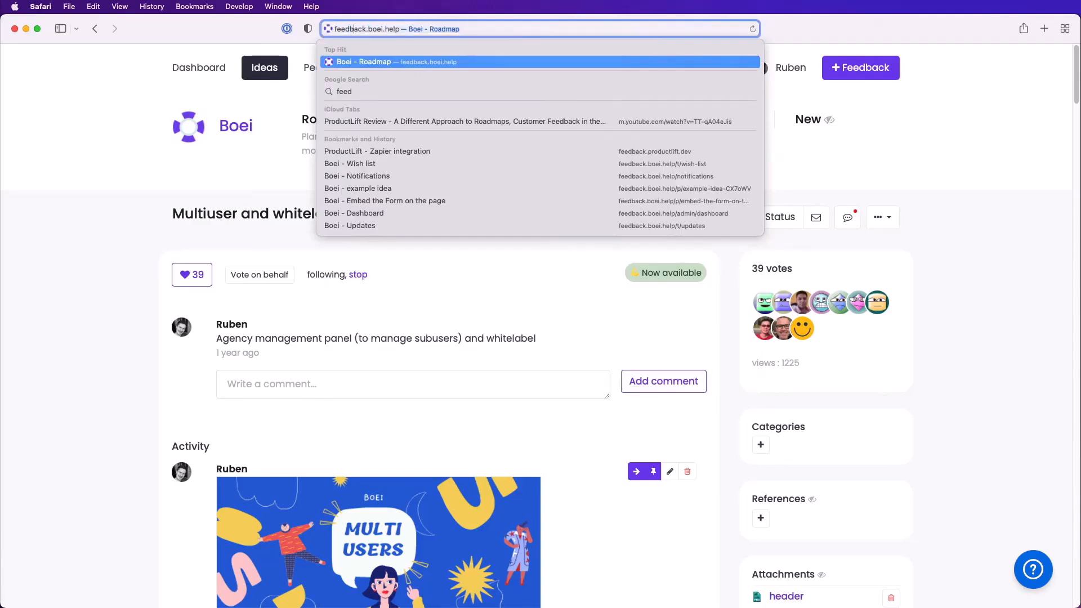
type("ack.r")
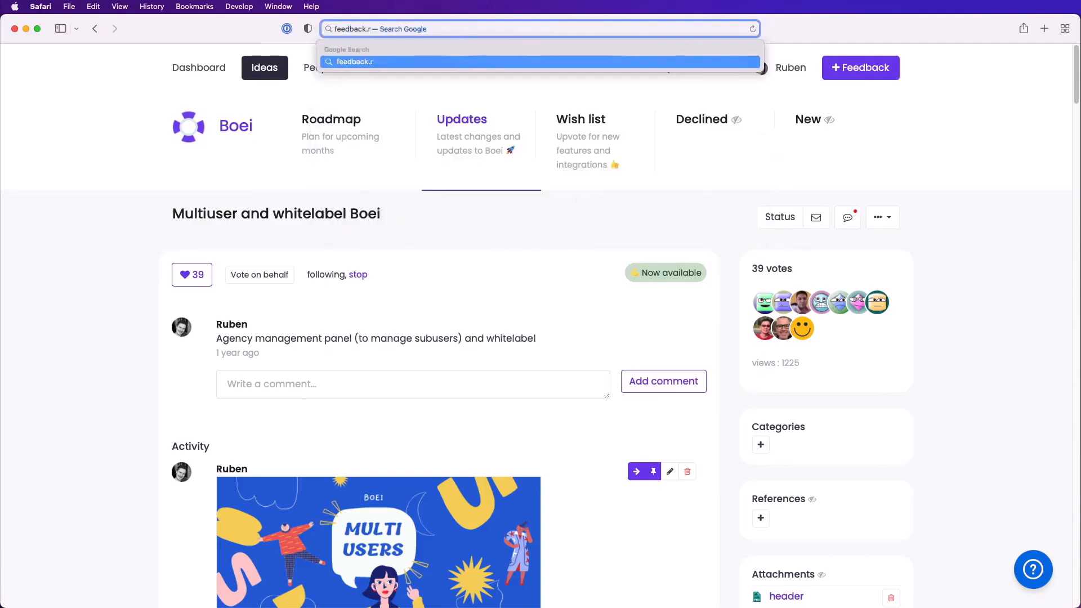
key("BackSpace")
type("pr")
key("Return")
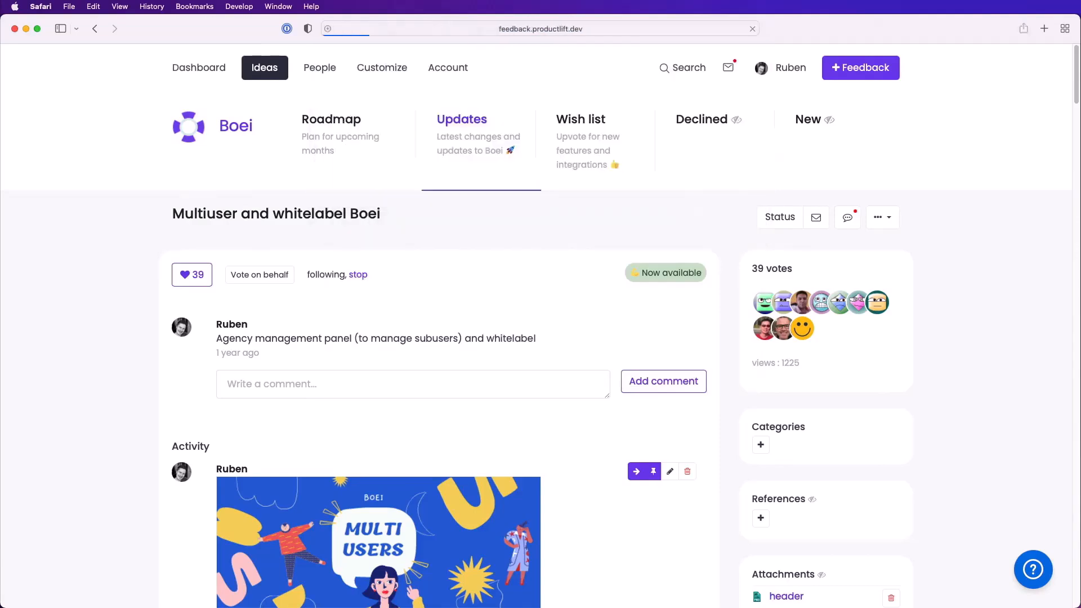